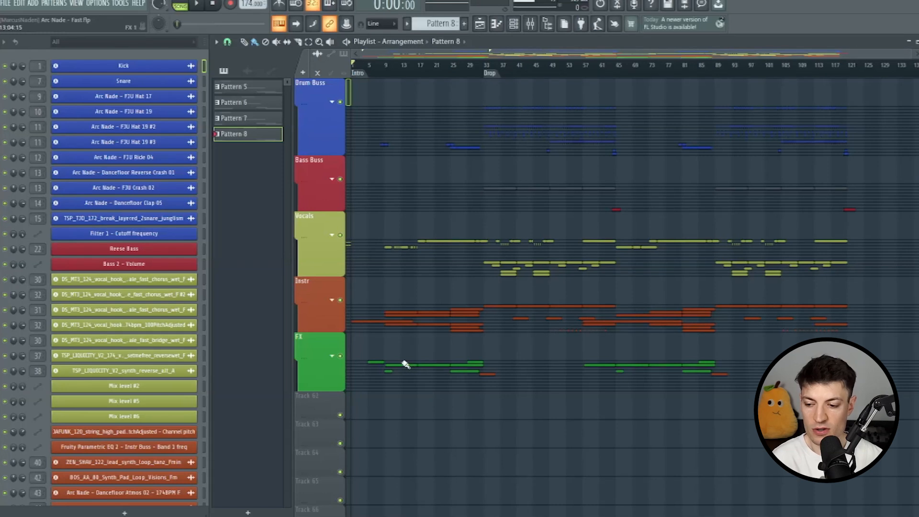
Look through the tracks inside the Instr and Bass Buss groups, expanding and collapsing each group
left_click(332, 299)
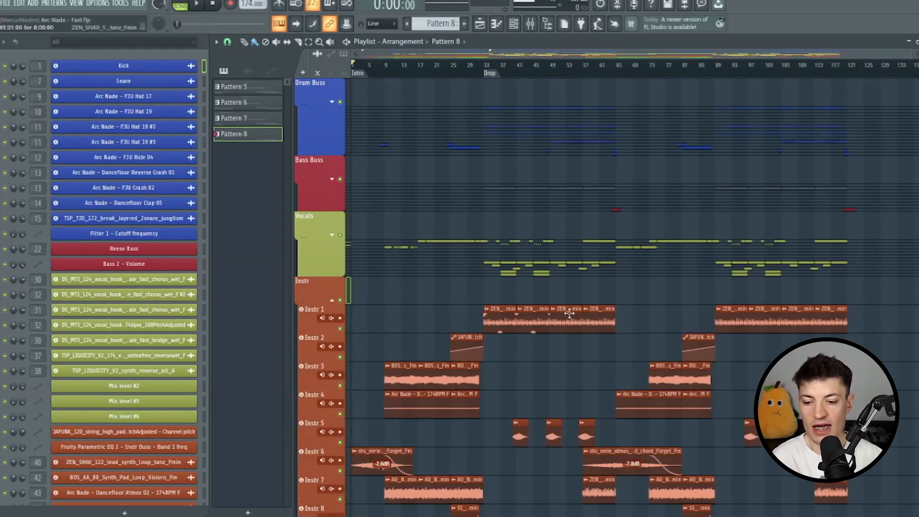
left_click(332, 300)
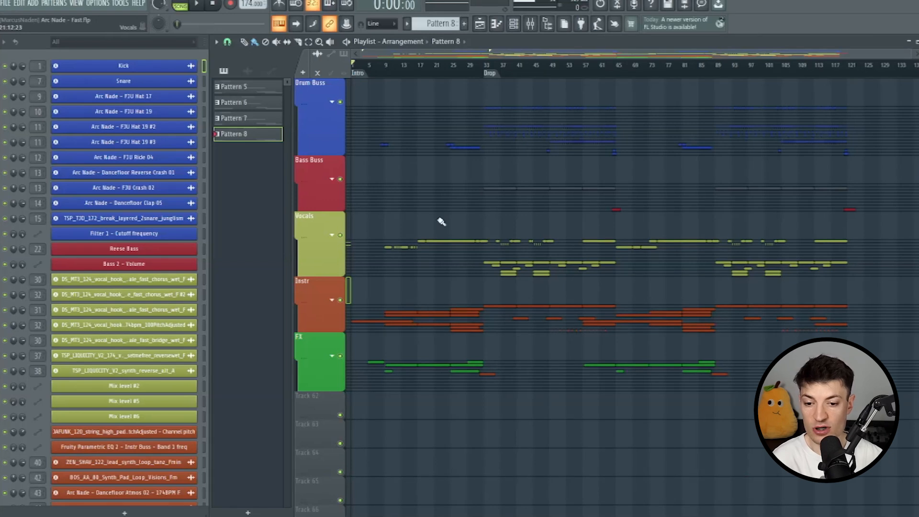
left_click(332, 179)
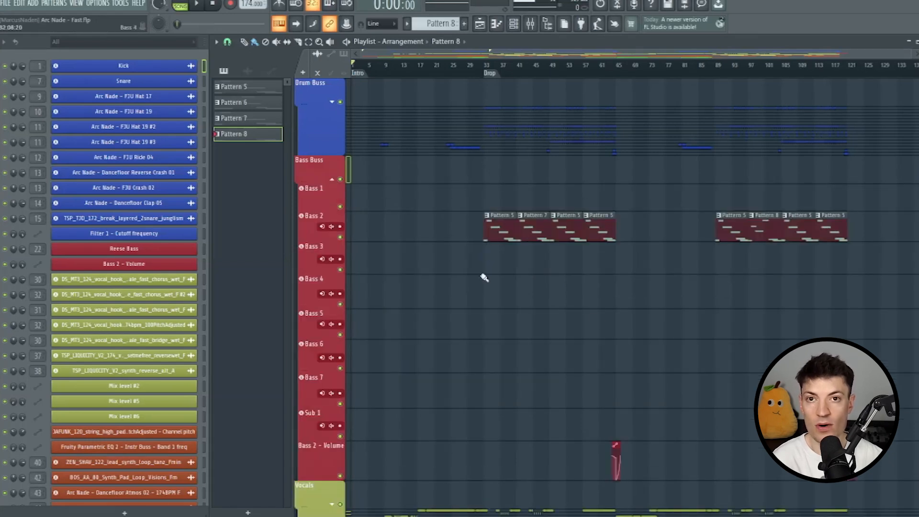
left_click(333, 181)
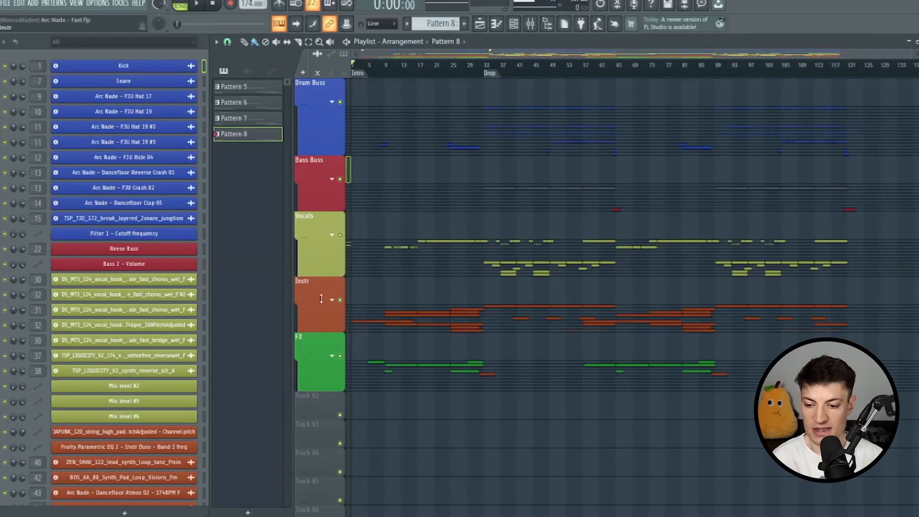
left_click(331, 300)
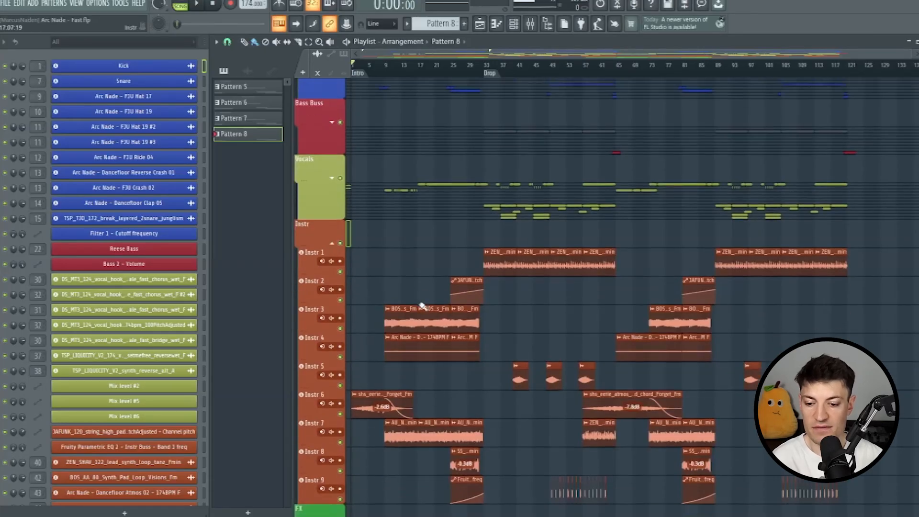
left_click(332, 300)
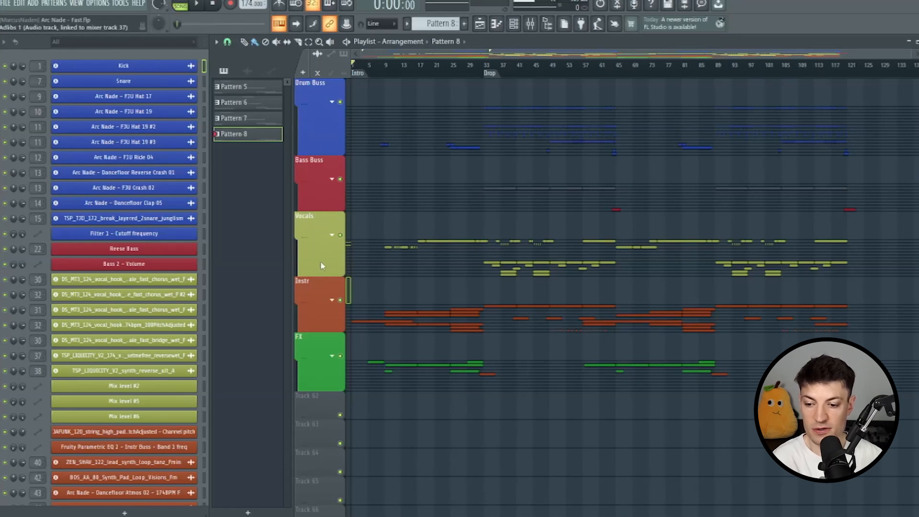
Expand the Drum Buss track group and set the playlist snap to Bar
left_click(331, 103)
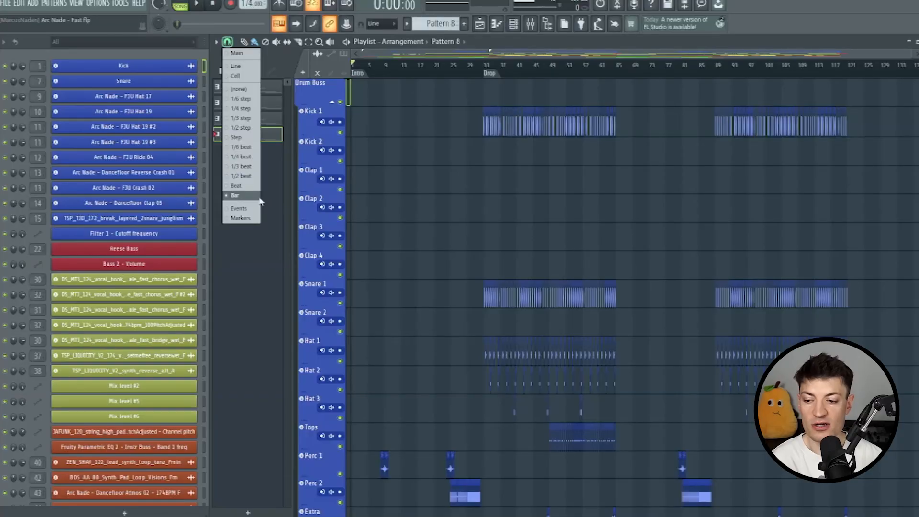
left_click(260, 196)
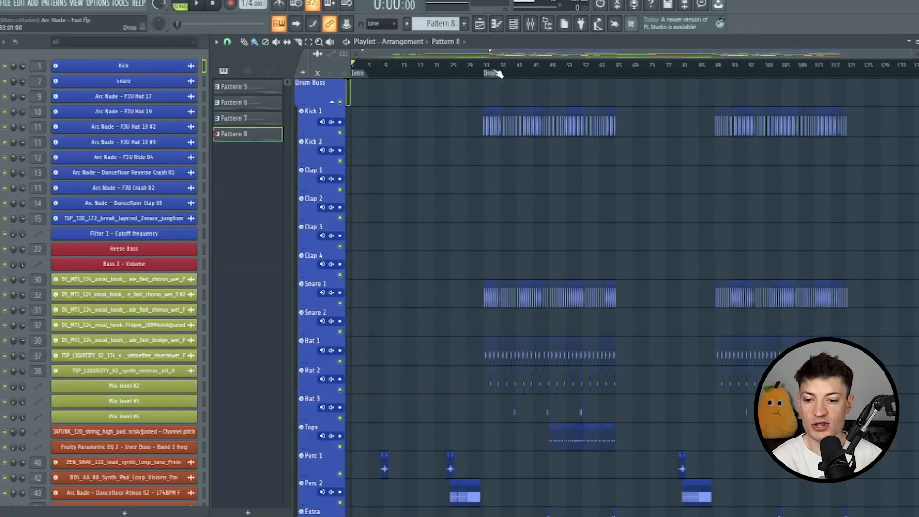
Select the four bars from the Drop marker at bar 33 up to bar 37 as the playback loop
scroll(507, 73, "up", 5)
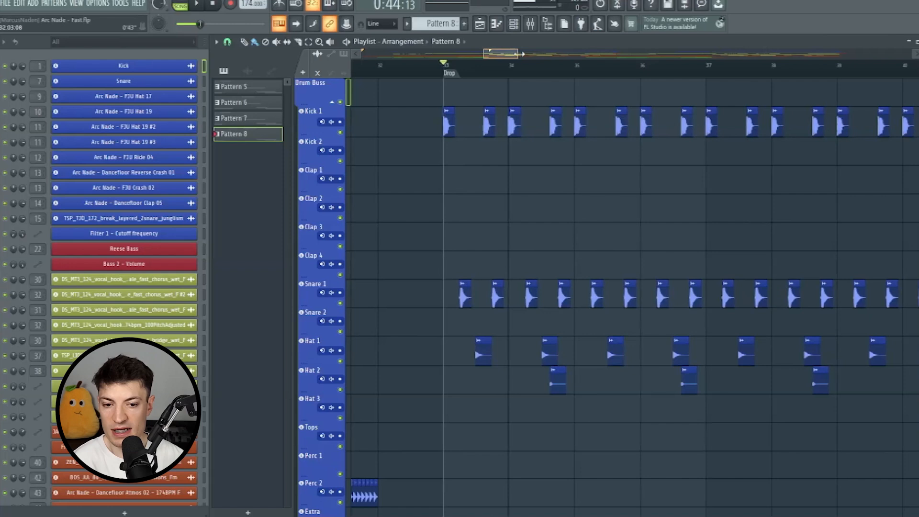
left_click(449, 75)
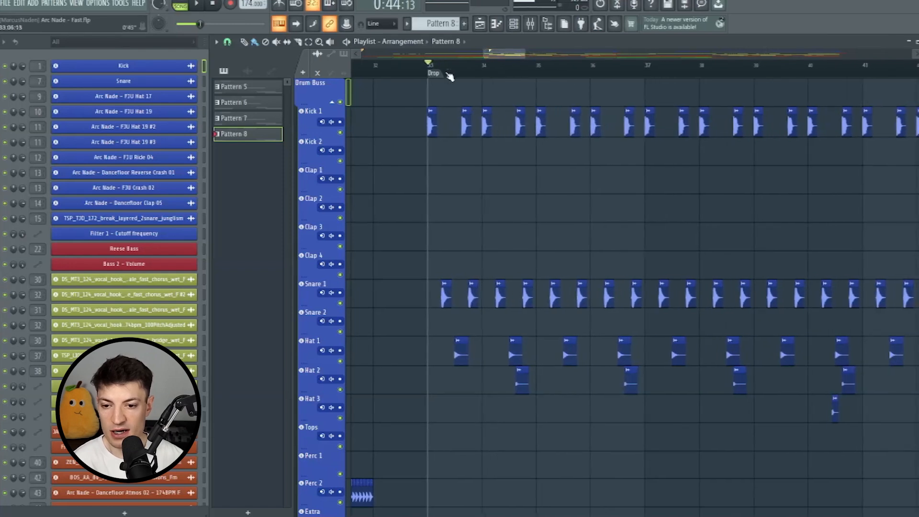
left_click_drag(426, 66, 647, 80)
scroll(456, 79, "up", 3)
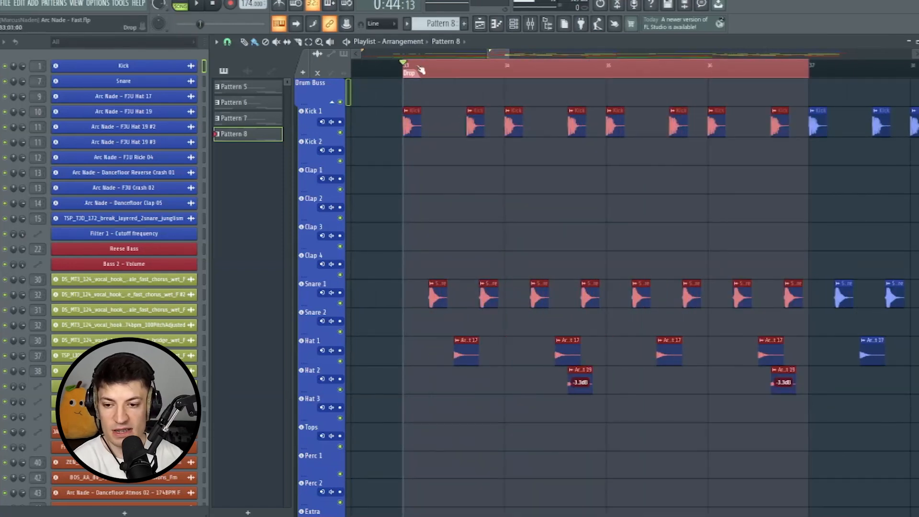
Set the playlist snap to Step and deselect the clips while keeping the four-bar loop region
left_click(228, 44)
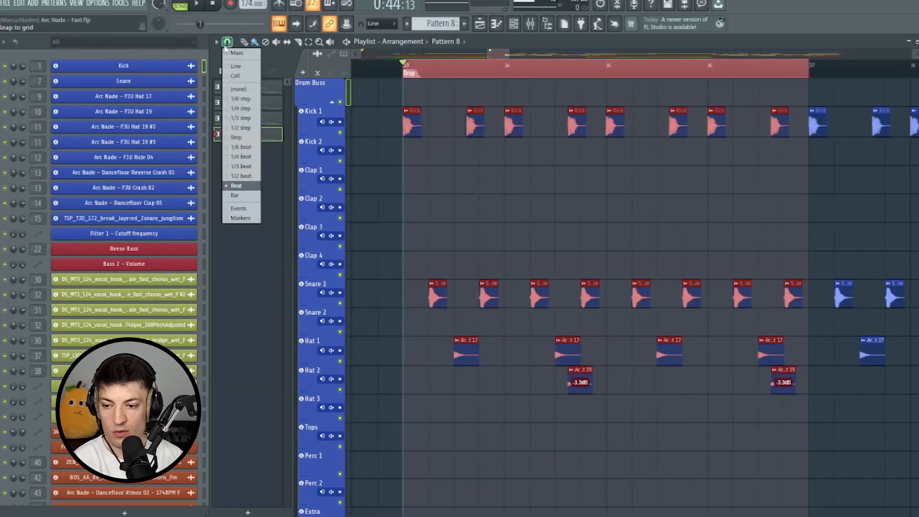
left_click(252, 139)
key("ctrl+d")
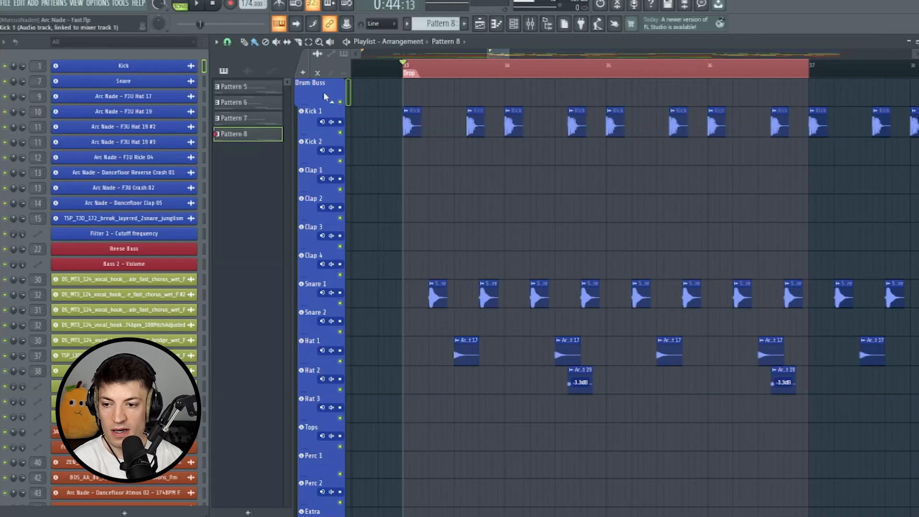
left_click(229, 44)
left_click(241, 138)
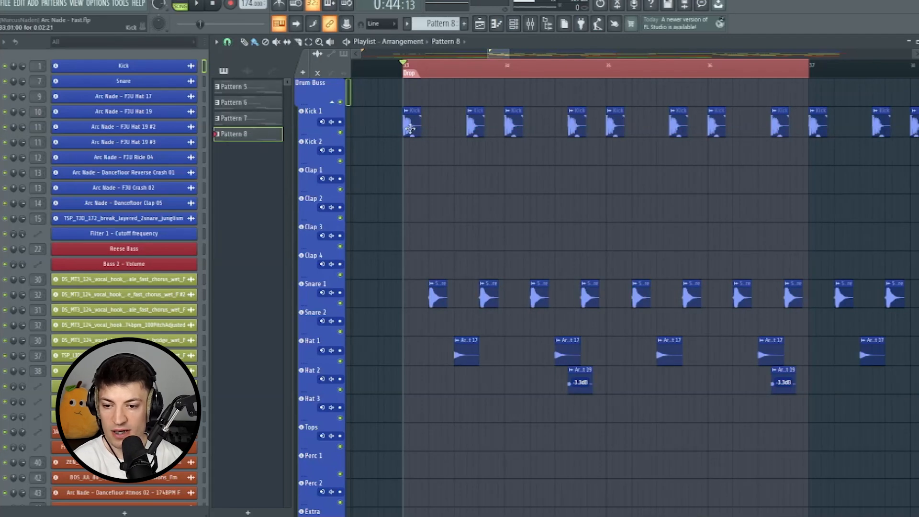
Delete and re-place the first two kick clips of bar 33 on the Kick 1 track
right_click(410, 128)
left_click(405, 125)
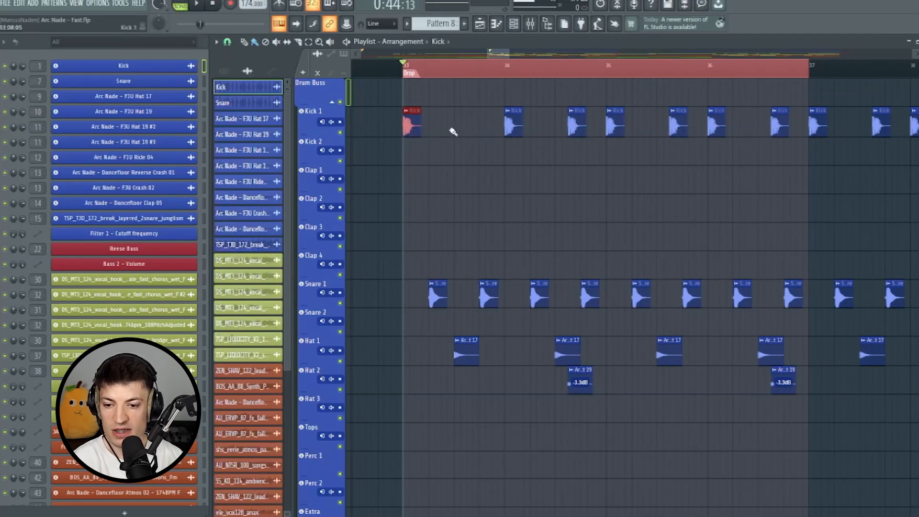
left_click(471, 125)
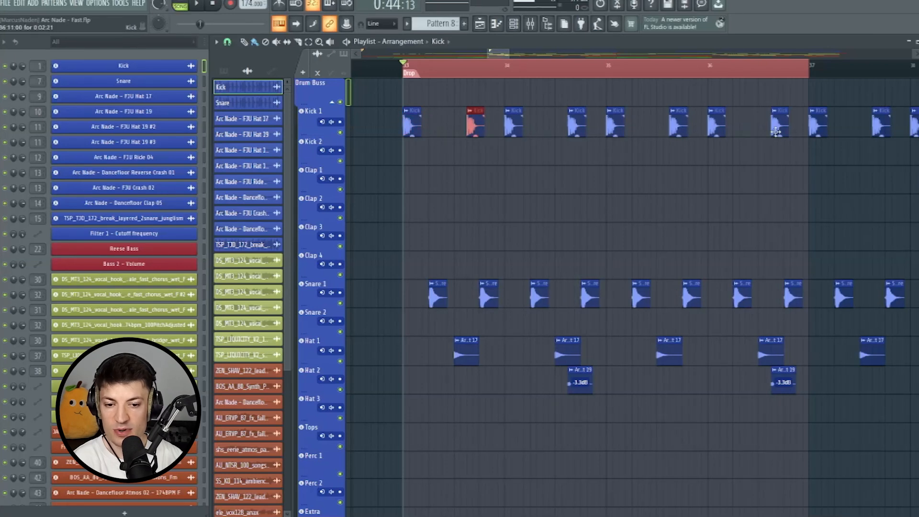
Mute the Snare 1, Snare 2, Hat 1 and Hat 2 tracks and play the loop to hear the kick pattern
left_click_drag(340, 303, 340, 389)
key("space")
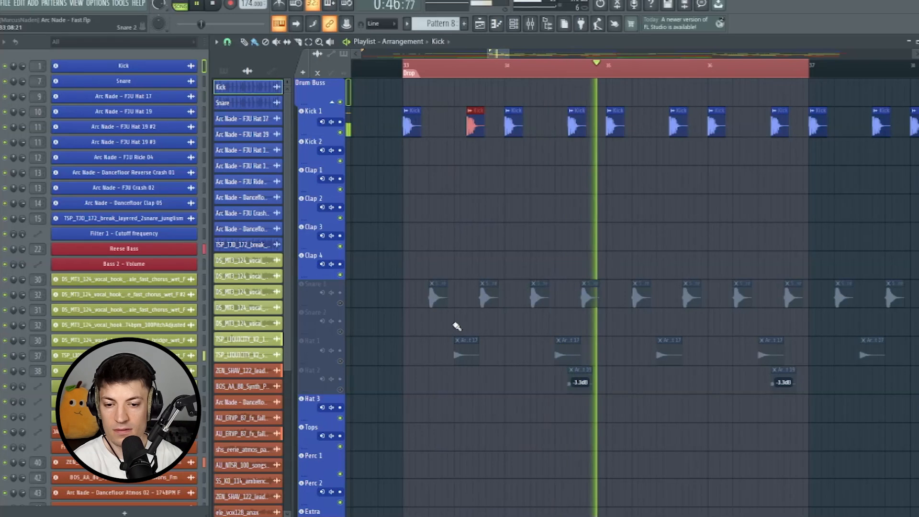
key("space")
Unmute the Snare 1 track, re-place its first snare clips in bar 33 and play the loop
left_click(341, 304)
left_click(429, 298)
right_click(438, 302)
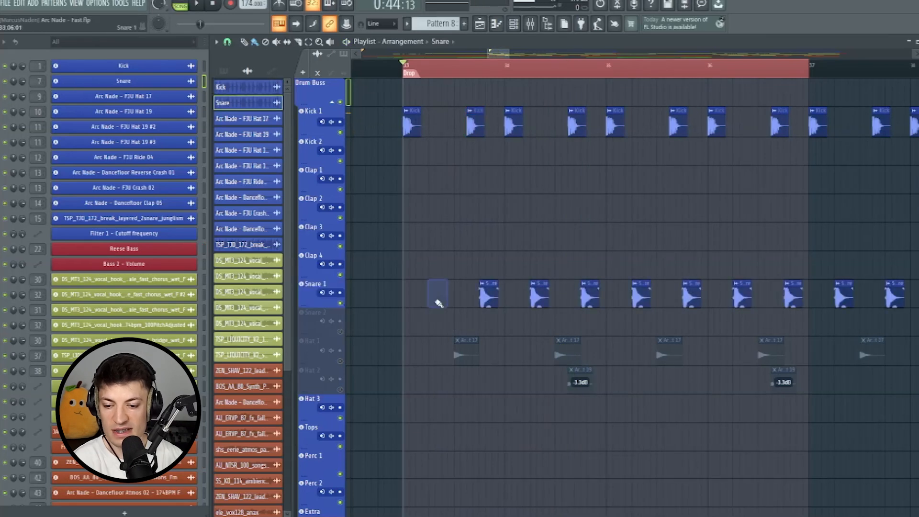
left_click(433, 301)
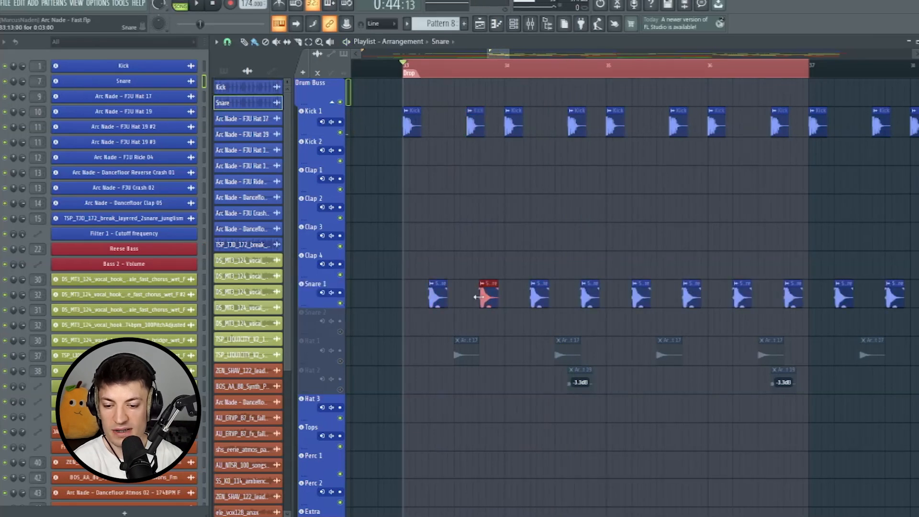
key("space")
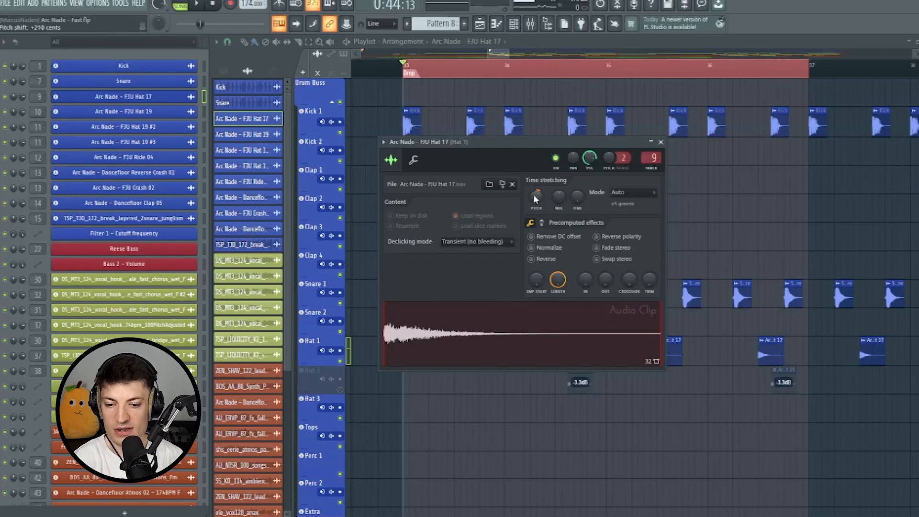
Close the FJU Hat 17 sample settings and play the loop with the Hat 1 track
left_click(661, 143)
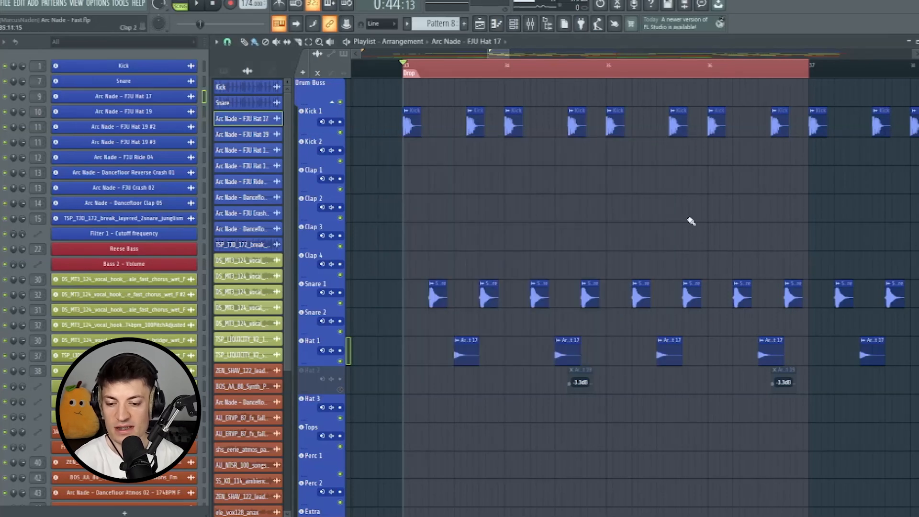
key("space")
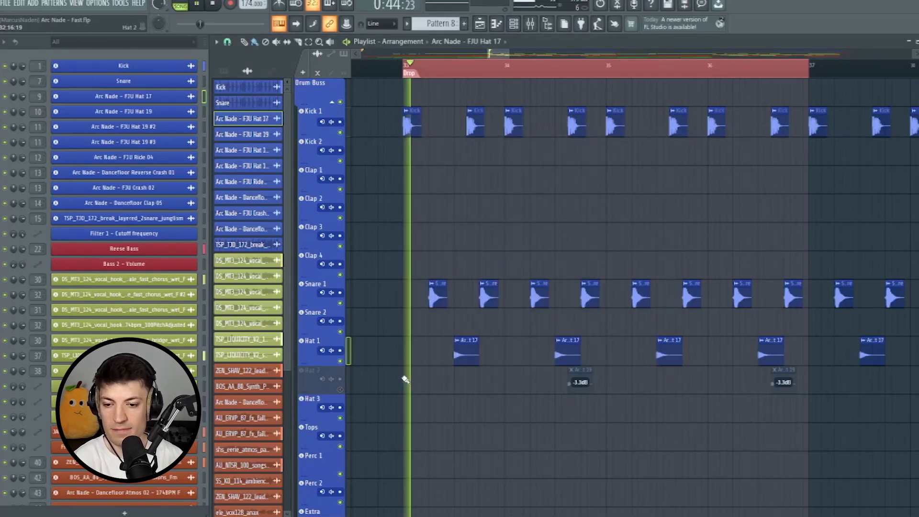
key("space")
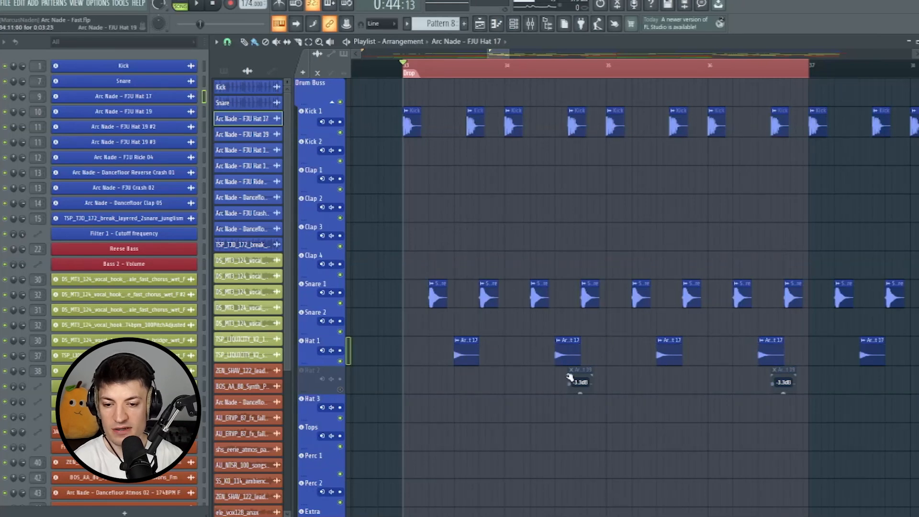
Unmute the Hat 2 track and check the sample settings of its FJU Hat 19 clip
left_click(341, 390)
double_click(580, 379)
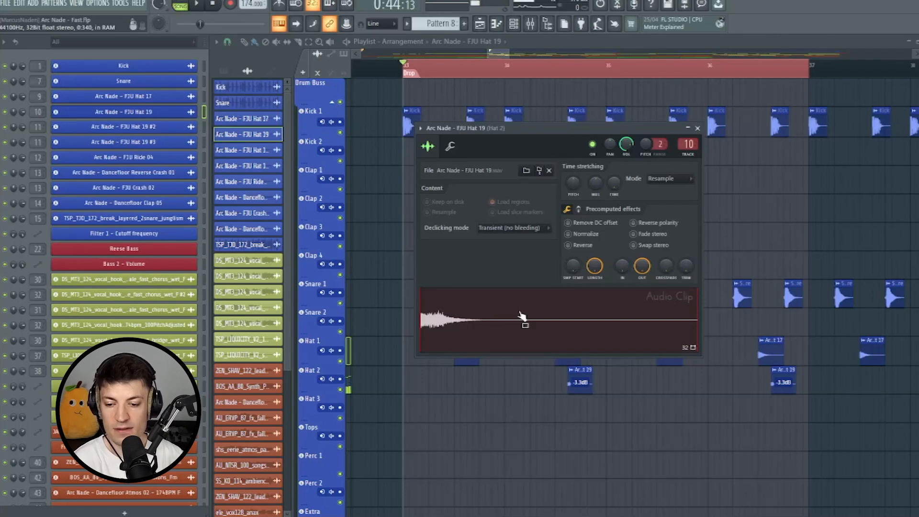
key("Escape")
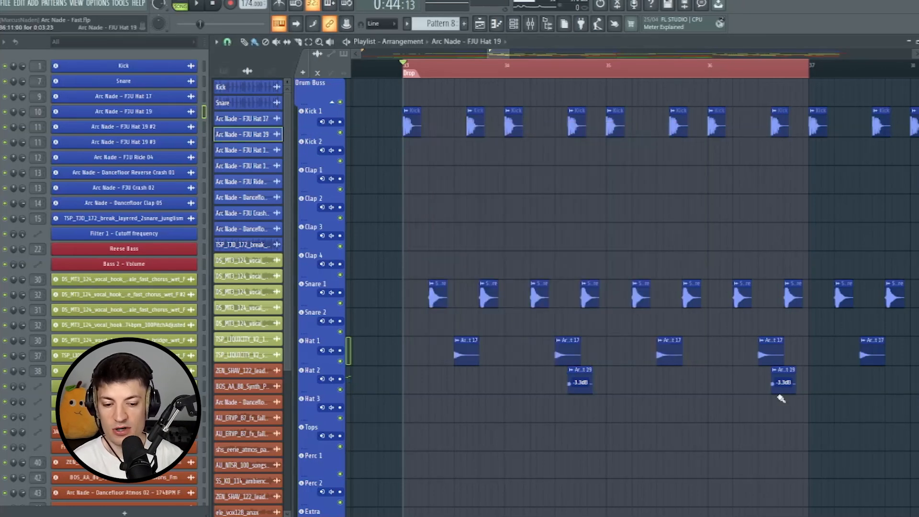
Move the playhead to bar 34 and listen to the loop with both hat tracks
key("KP_Multiply")
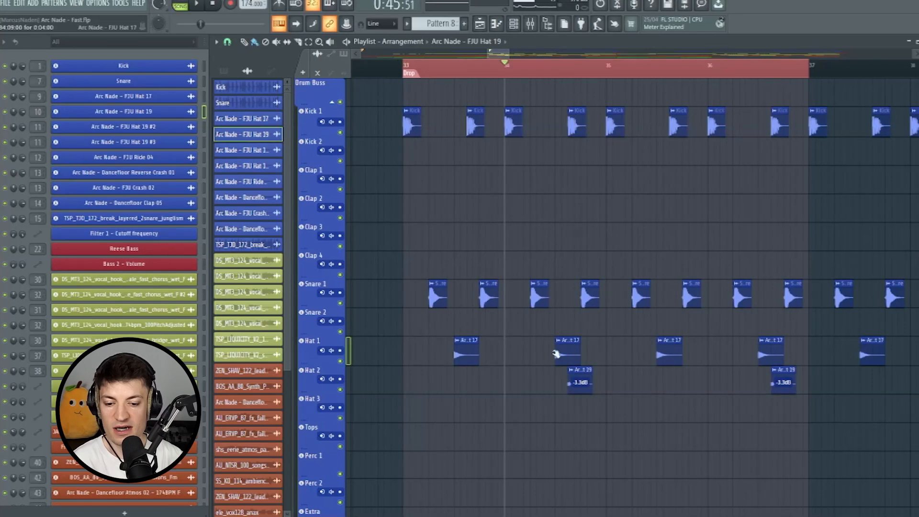
key("space")
key("space")
Clear the loop selection and place the playhead at bar 40, ahead of the Hat 3 clip
left_click_drag(510, 57, 547, 58)
right_click(677, 69)
left_click_drag(645, 68, 641, 69)
scroll(667, 73, "up", 6)
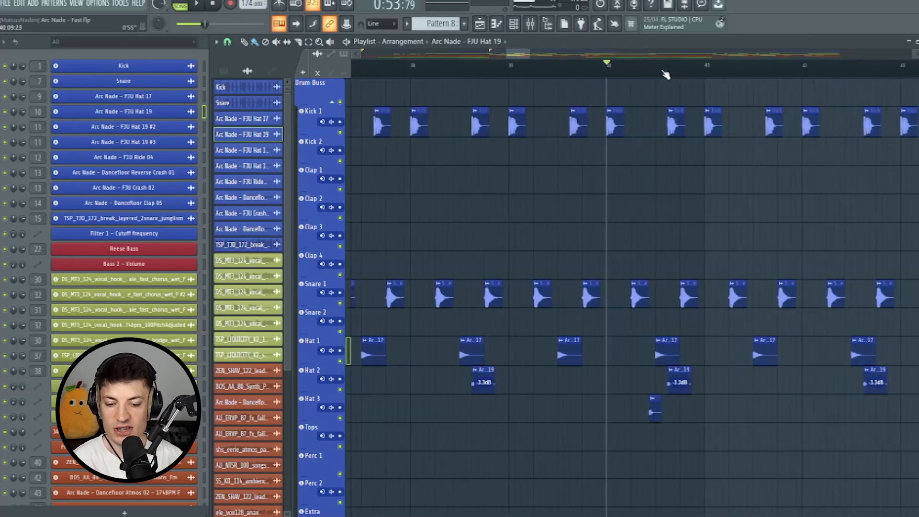
Reduce the quick fade-out of the FJU Hat 19 #2 sample on the Hat 3 track to about 57%
double_click(652, 411)
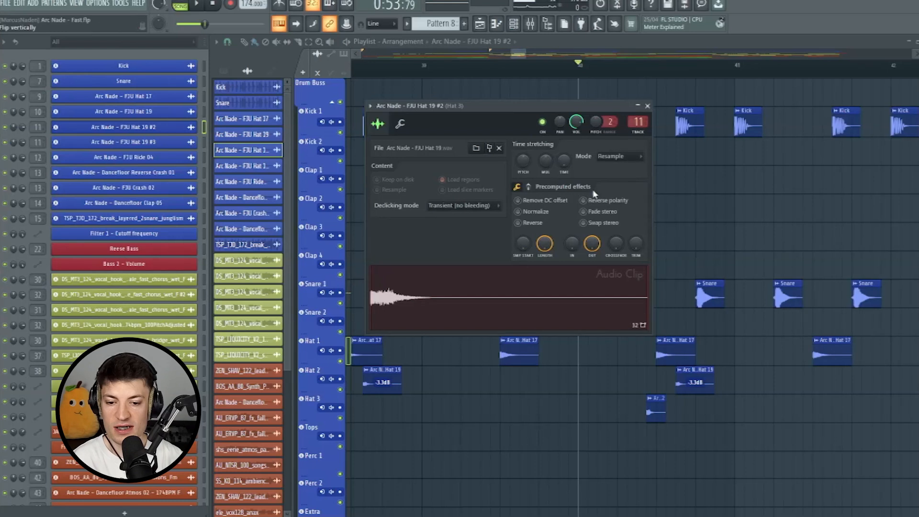
left_click_drag(592, 255, 592, 276)
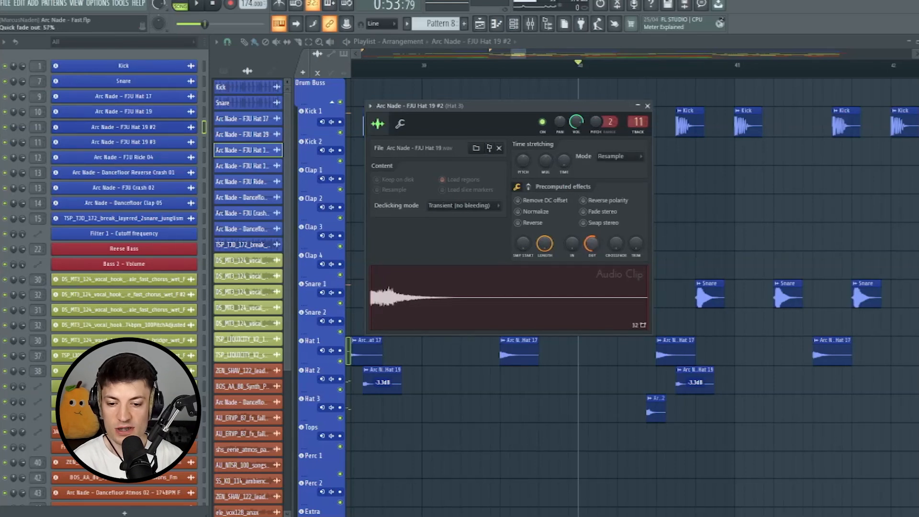
mouse_move(592, 244)
left_mouse_down()
mouse_move(592, 237)
mouse_move(594, 244)
left_mouse_up()
key("Escape")
Inspect the TSP_TJD_172_break_layered_2snare_junglism sample of the Extra track's clip in bar 48
left_click_drag(526, 53, 595, 71)
scroll(618, 249, "down", 3)
scroll(629, 339, "down", 3)
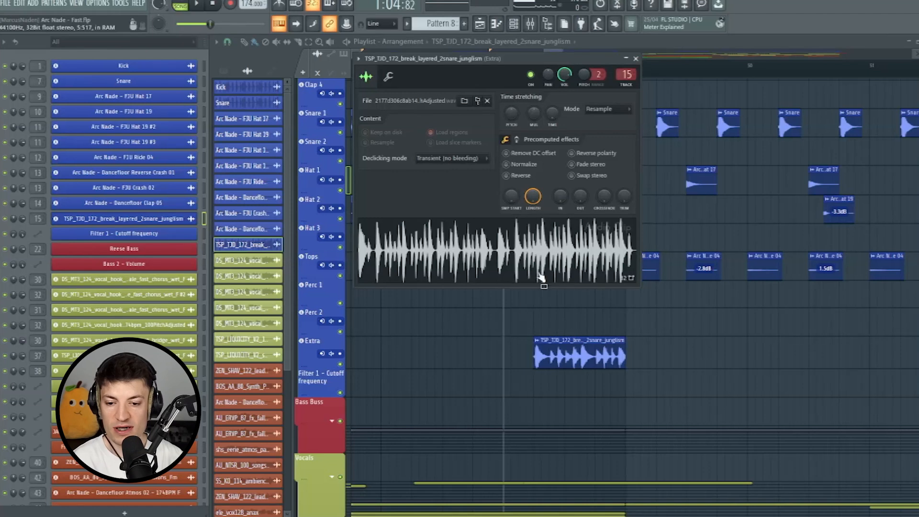
left_click(636, 59)
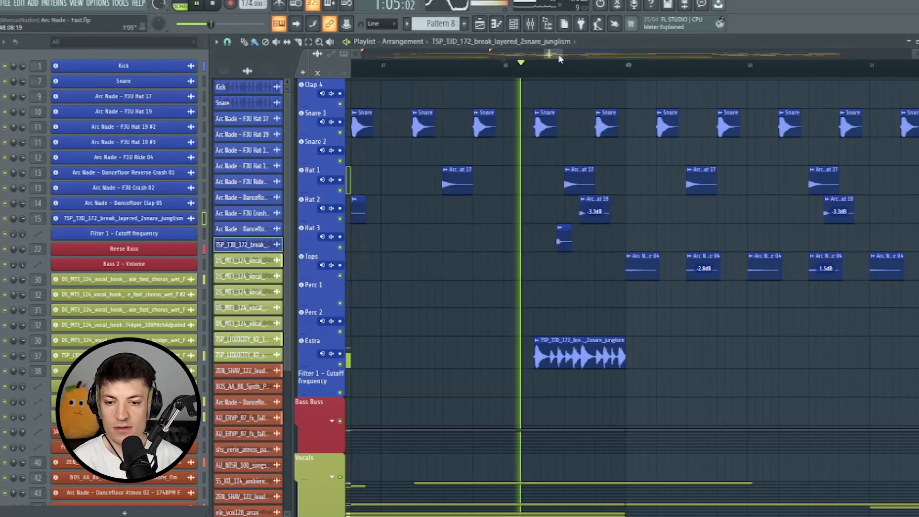
Play the drums from bar 48 to hear the break fill on the Extra track leading into bar 49
scroll(499, 262, "up", 1)
scroll(503, 254, "up", 2)
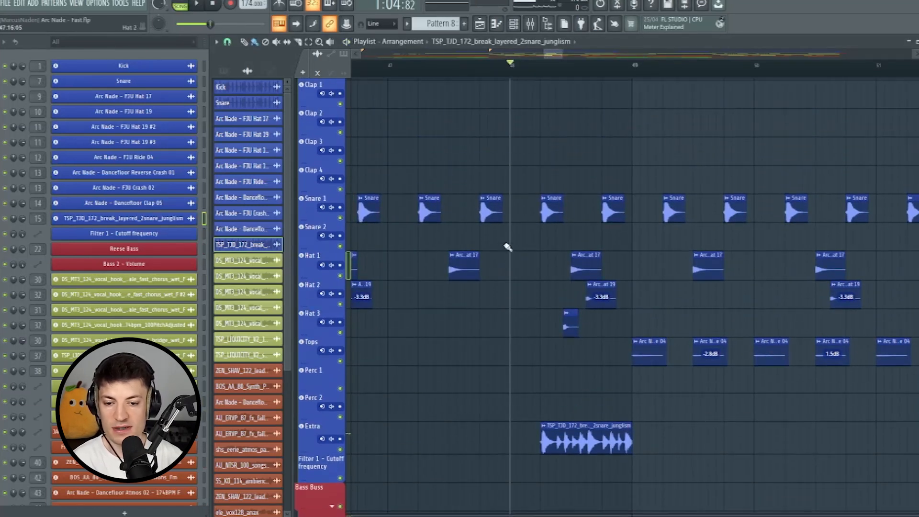
scroll(519, 74, "down", 1)
scroll(527, 268, "down", 3)
key("space")
key("space")
Set the snap to Bar and select bars 33 to 49, followed by bars 49 to 65, as the loop region
scroll(566, 288, "down", 1)
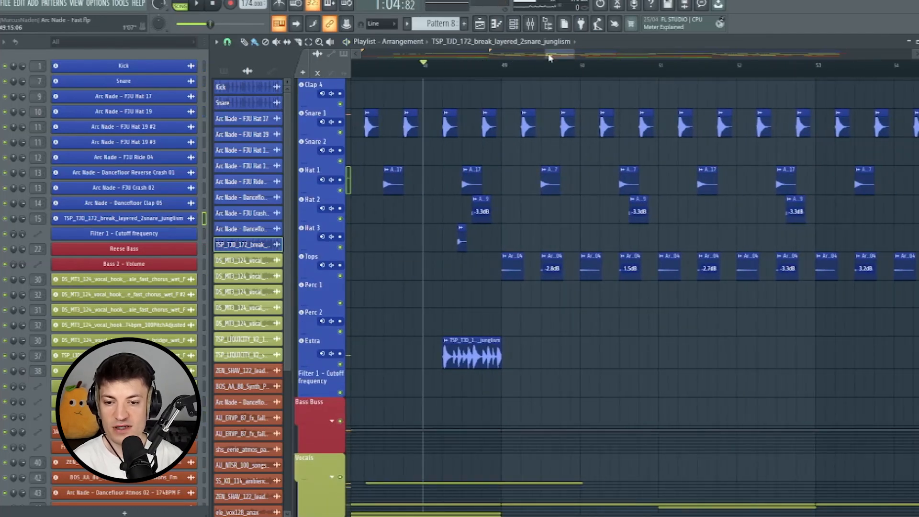
scroll(550, 57, "down", 2)
scroll(550, 58, "down", 2)
left_click(228, 42)
left_click(239, 195)
left_click_drag(450, 66, 586, 146)
left_click_drag(589, 66, 728, 123)
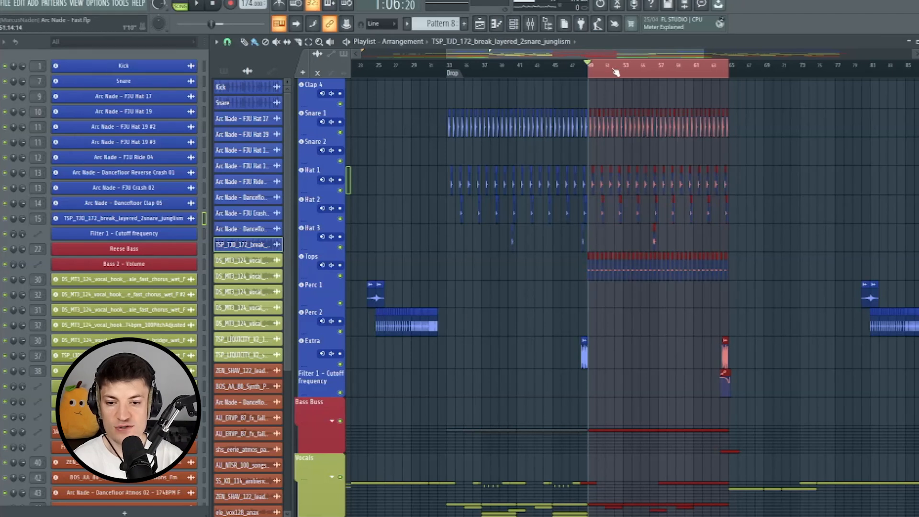
Set the playlist's snap to Step
scroll(605, 73, "up", 10)
left_click(469, 314, "ctrl")
left_click(228, 42)
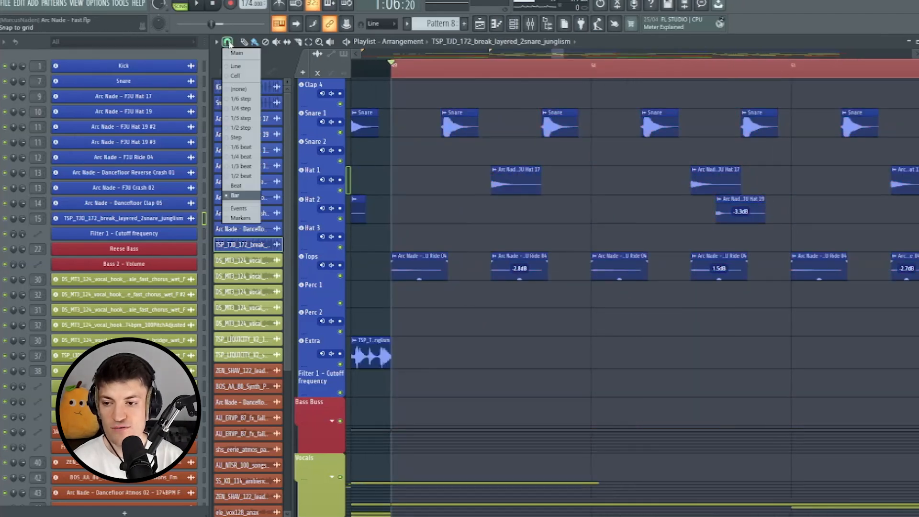
left_click(237, 136)
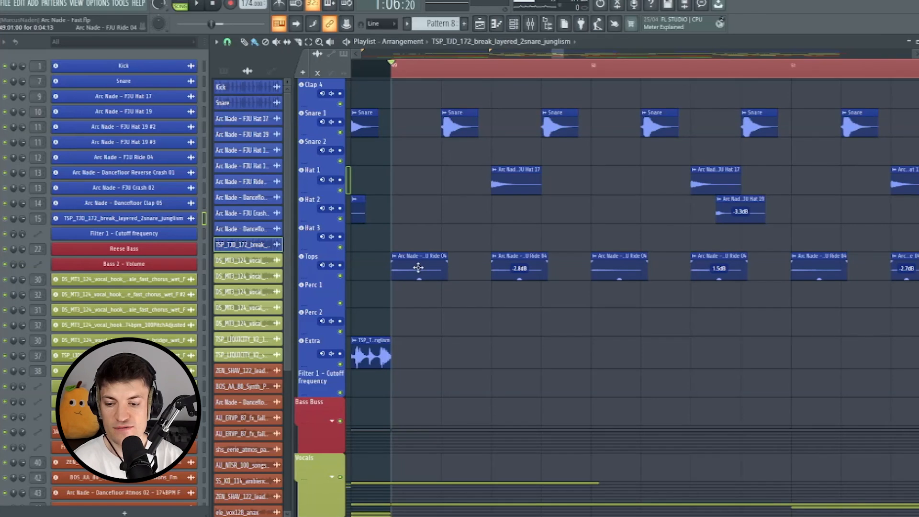
Inspect the Arc Nade - FJU Ride 04 sample on the Tops track and play the section from bar 49 to hear it
double_click(503, 269)
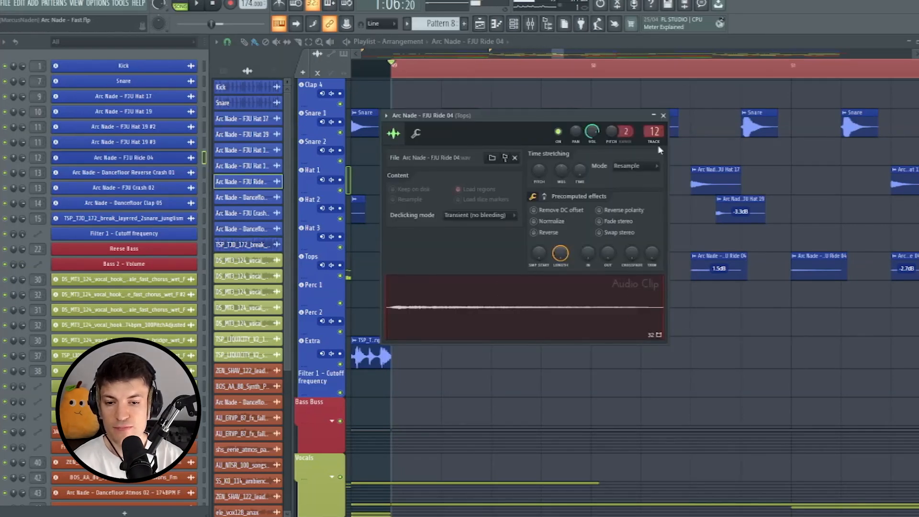
left_click(664, 116)
scroll(521, 79, "down", 10)
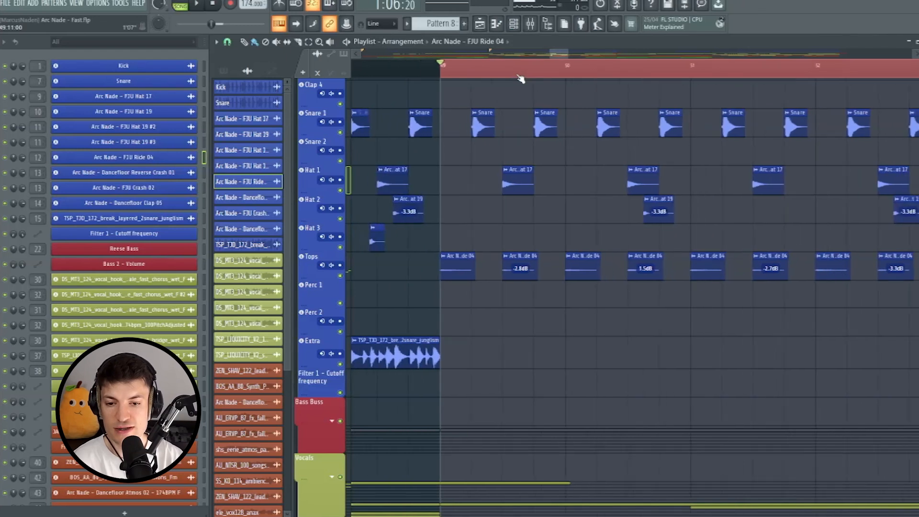
key("space")
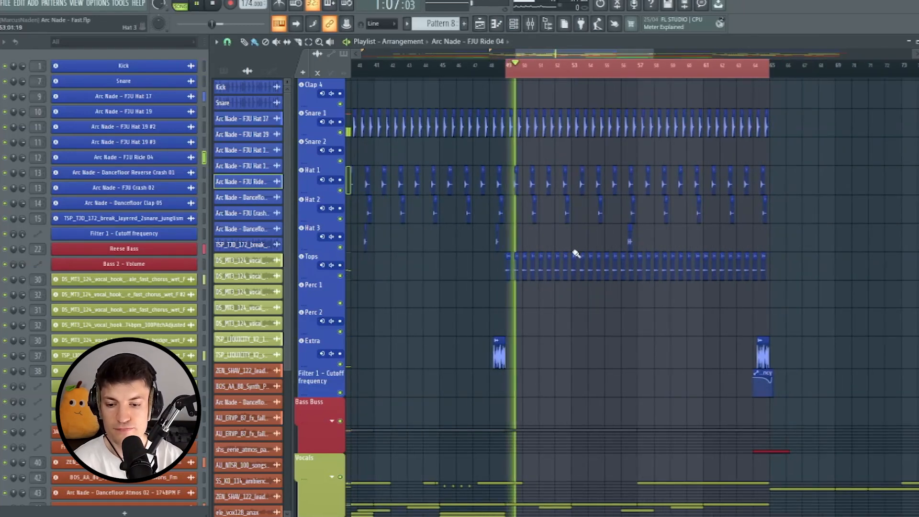
key("space")
Clear the loop region and return the playhead to the Drop marker at bar 33
left_click_drag(512, 53, 462, 54)
left_click(436, 68)
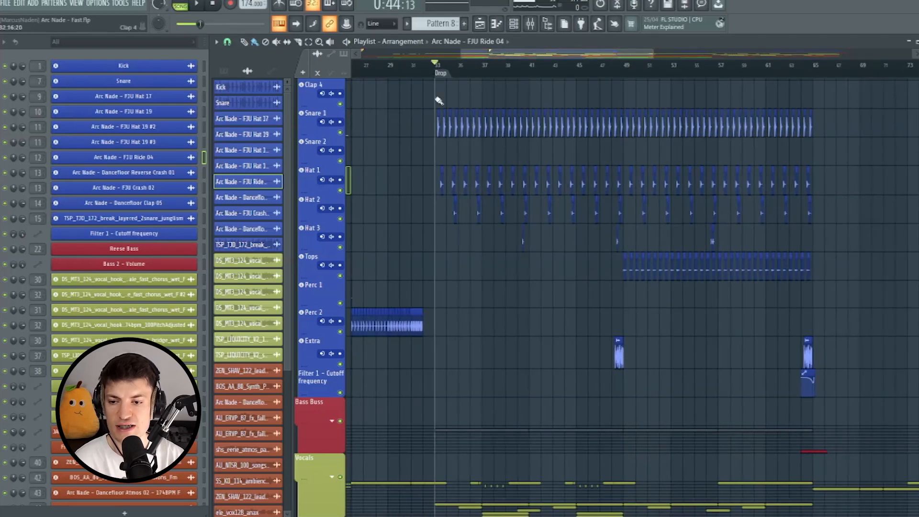
scroll(454, 230, "up", 3)
scroll(436, 72, "up", 5)
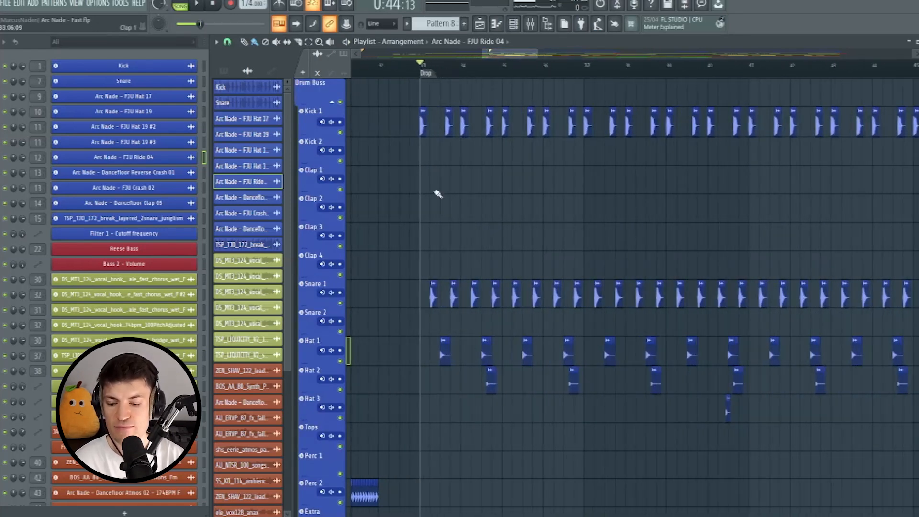
scroll(443, 281, "down", 8)
left_click(338, 175)
left_click(337, 175)
scroll(436, 96, "up", 8)
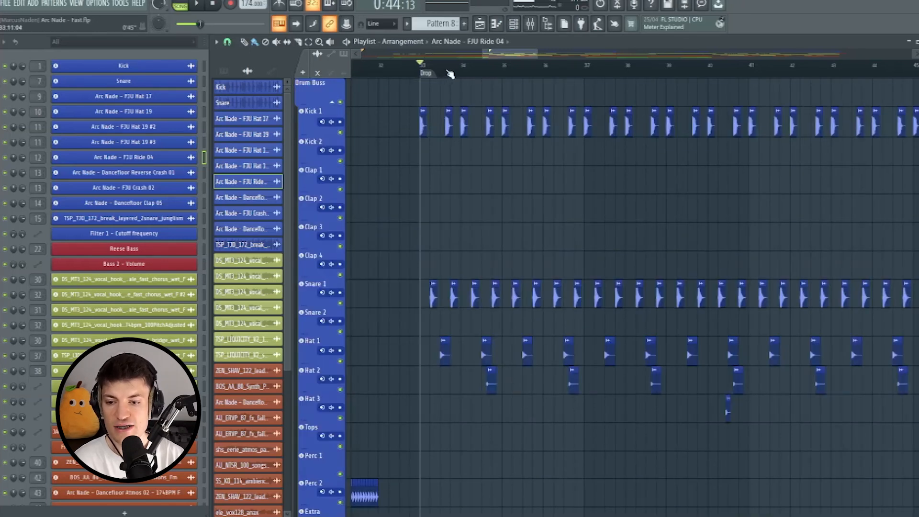
Expand the Instr track group to show its individual instrument tracks
scroll(451, 74, "down", 3)
scroll(478, 54, "down", 3)
scroll(549, 206, "down", 8)
left_click(342, 372)
scroll(549, 353, "down", 3)
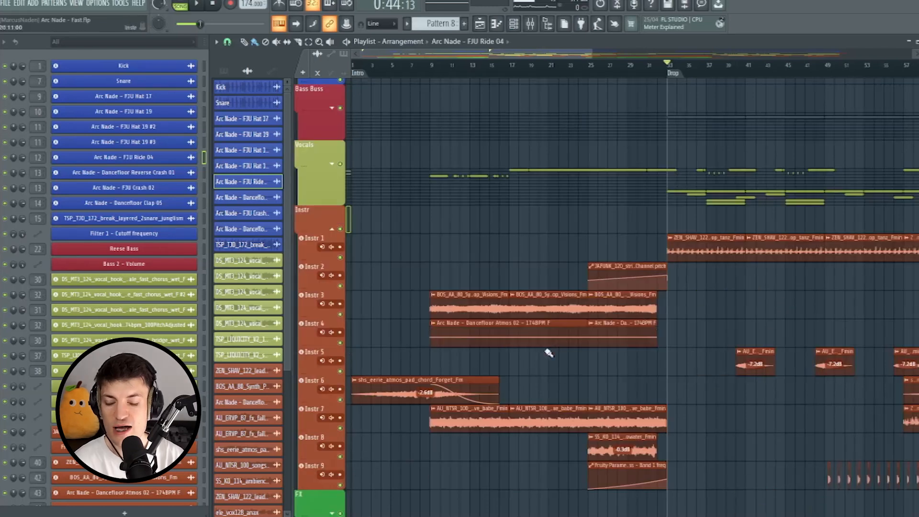
Move the playhead to bar 8 and inspect the FJU Crash 02 sample of the Perc 1 clip at bar 9
scroll(551, 342, "up", 10)
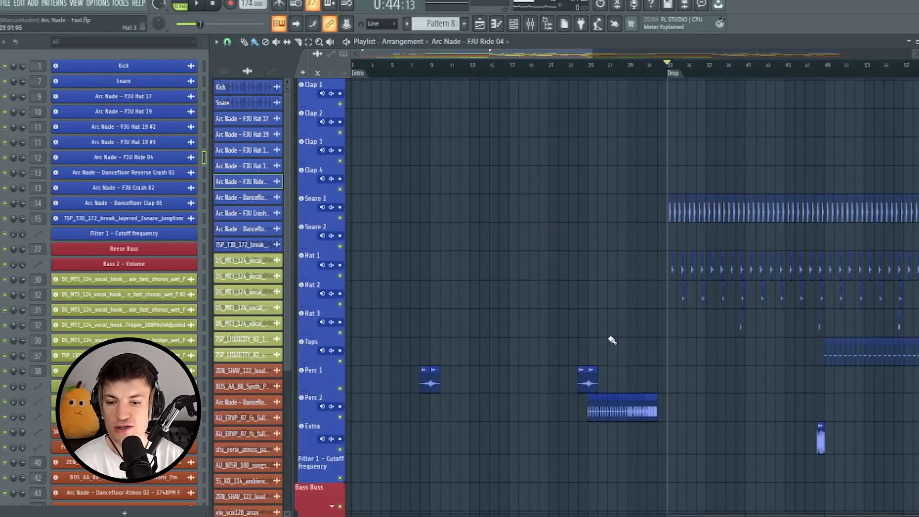
scroll(470, 327, "down", 4)
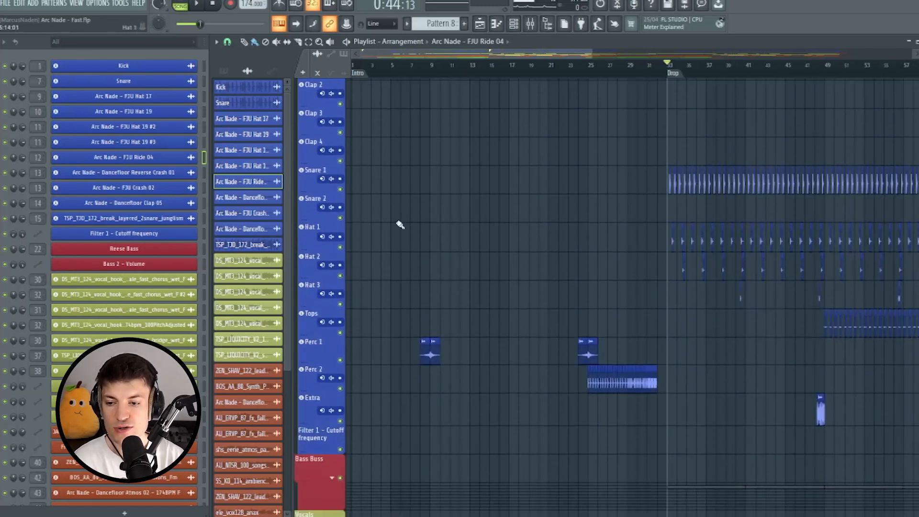
scroll(470, 235, "up", 2)
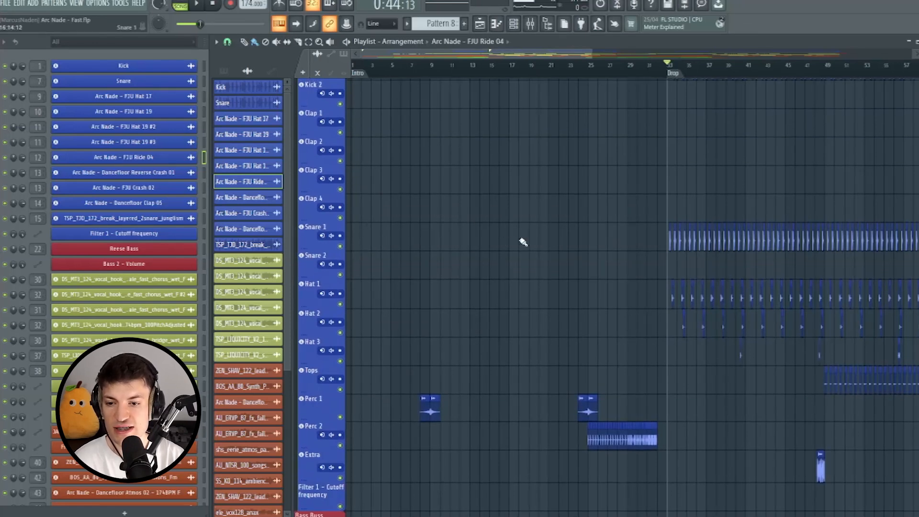
scroll(531, 282, "down", 4)
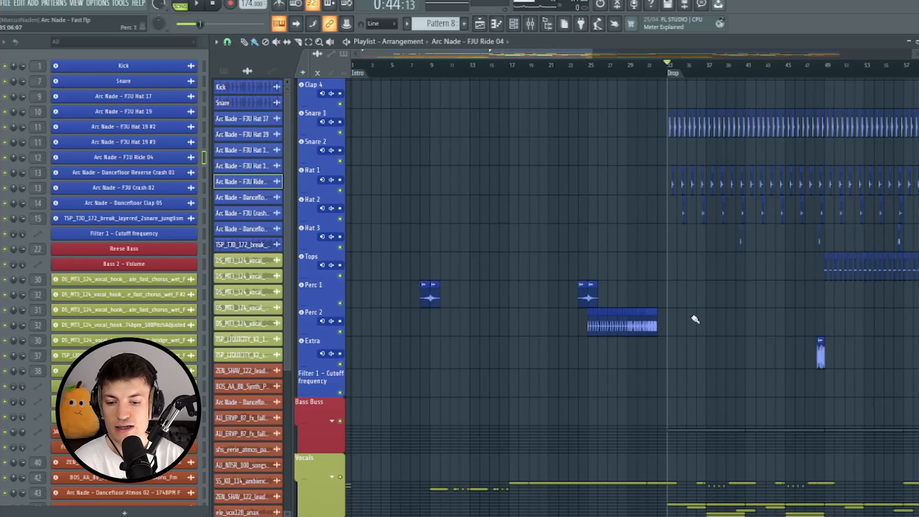
scroll(530, 353, "down", 5)
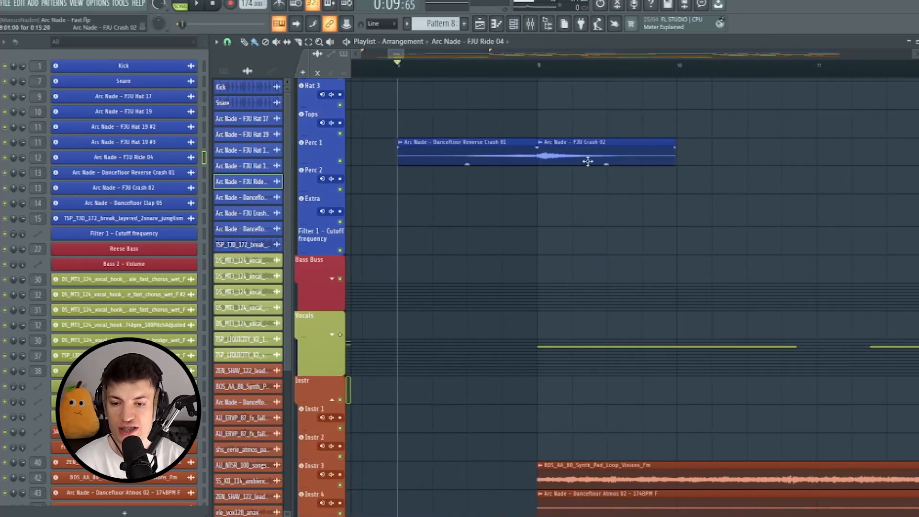
double_click(594, 157)
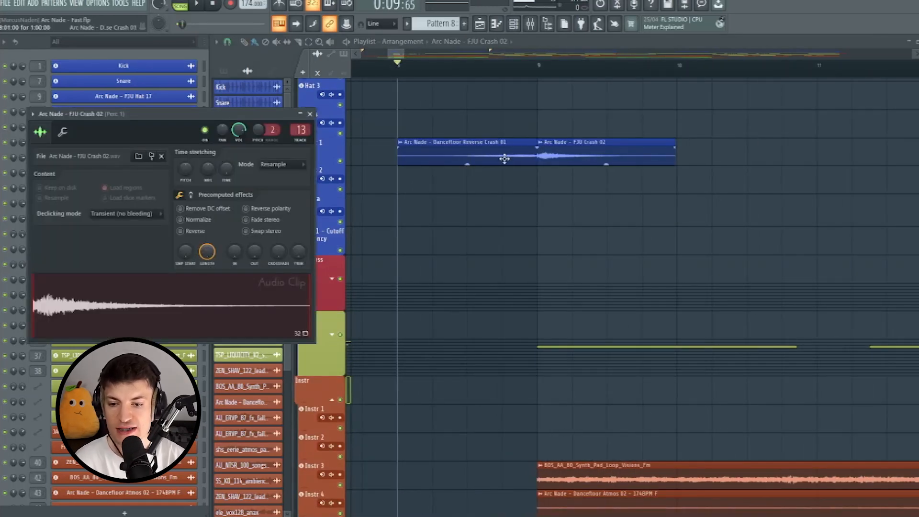
Reverse the FJU Crash 02 sample temporarily and turn the reversal back off
right_click(544, 150)
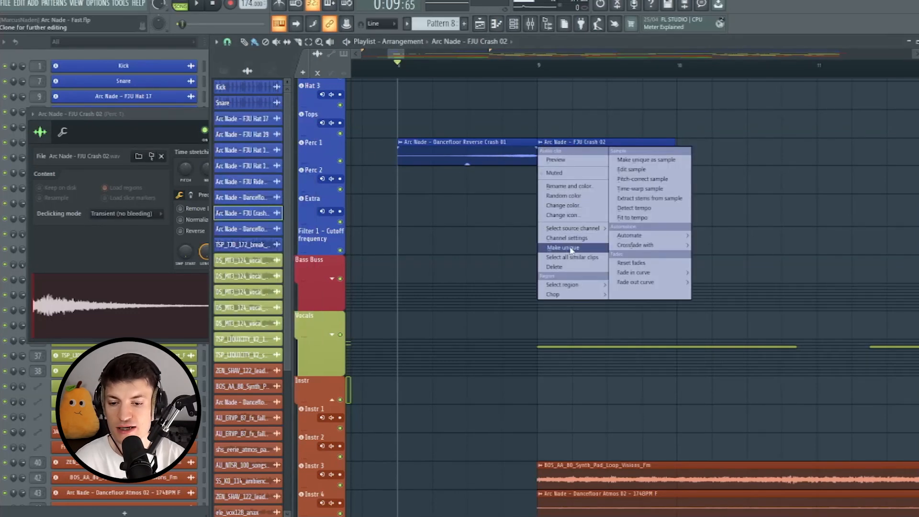
left_click(590, 147)
left_click(191, 147)
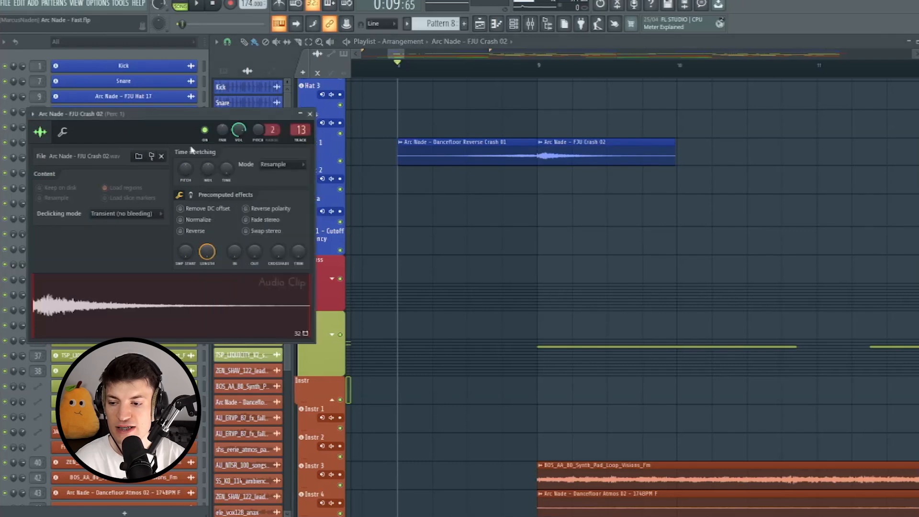
left_click(206, 231)
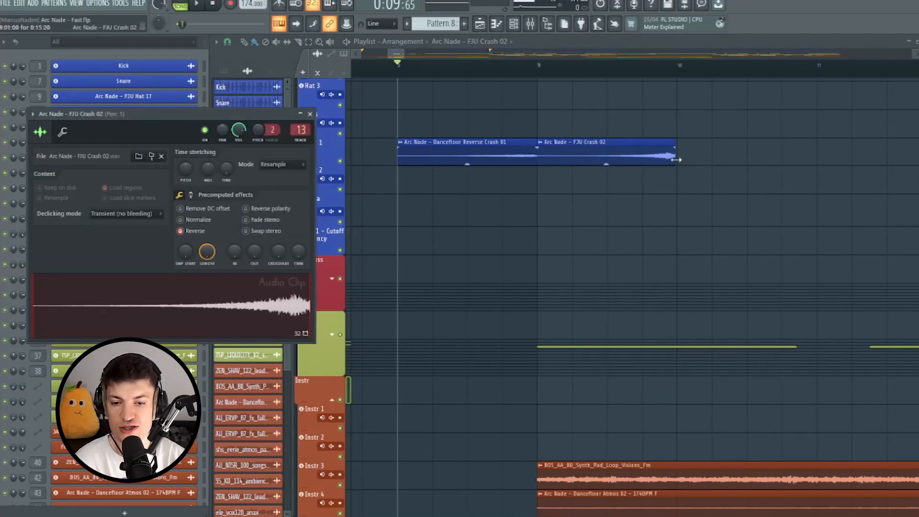
scroll(676, 159, "up", 3)
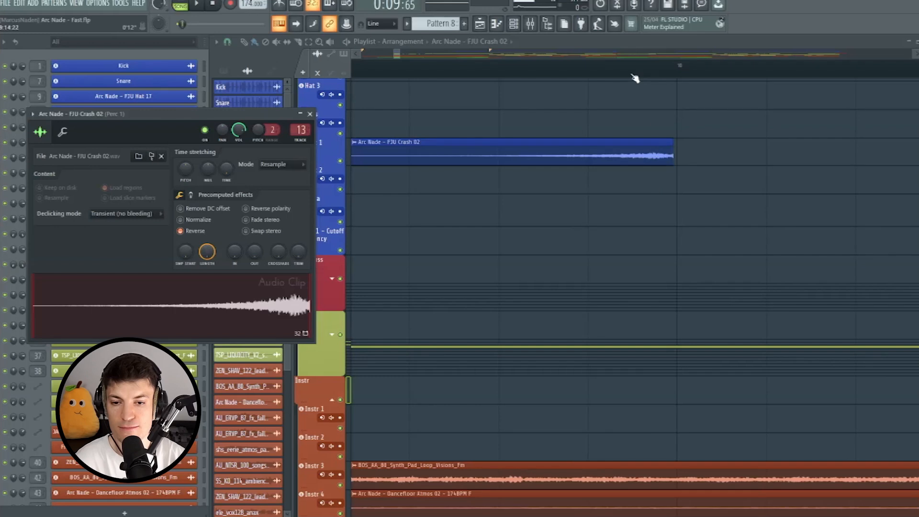
scroll(635, 78, "down", 3)
left_click(191, 235)
Play from bar 8 to hear the reverse crash leading into the crash at bar 9 on Perc 1
key("space")
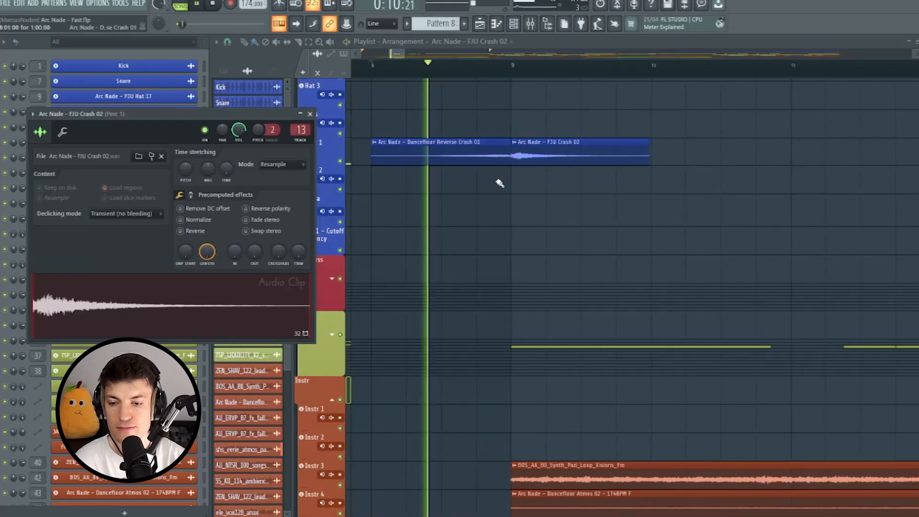
key("space")
right_click(561, 225)
scroll(557, 65, "down", 1)
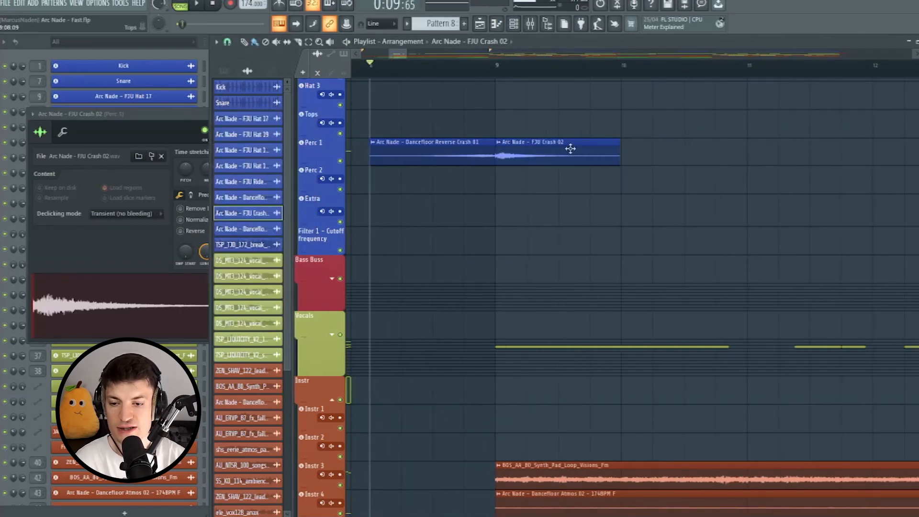
Solo the Perc 2 track and play its build-up from bar 25
left_click(498, 68)
left_click_drag(406, 54, 430, 51)
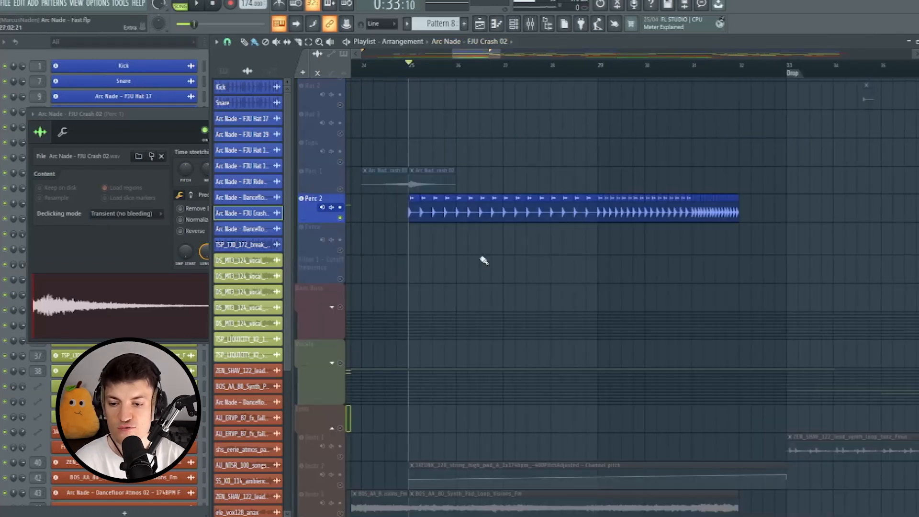
scroll(680, 314, "up", 5)
scroll(662, 317, "down", 1)
scroll(662, 317, "down", 3)
key("space")
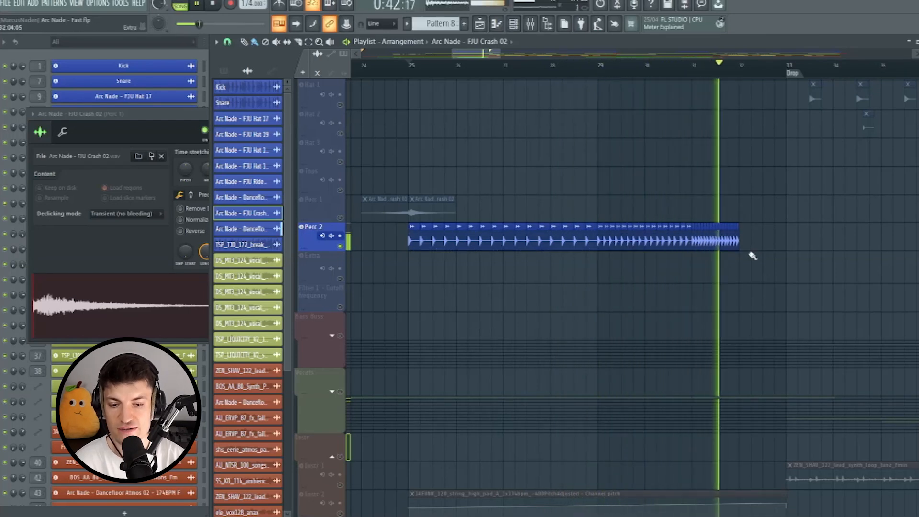
key("space")
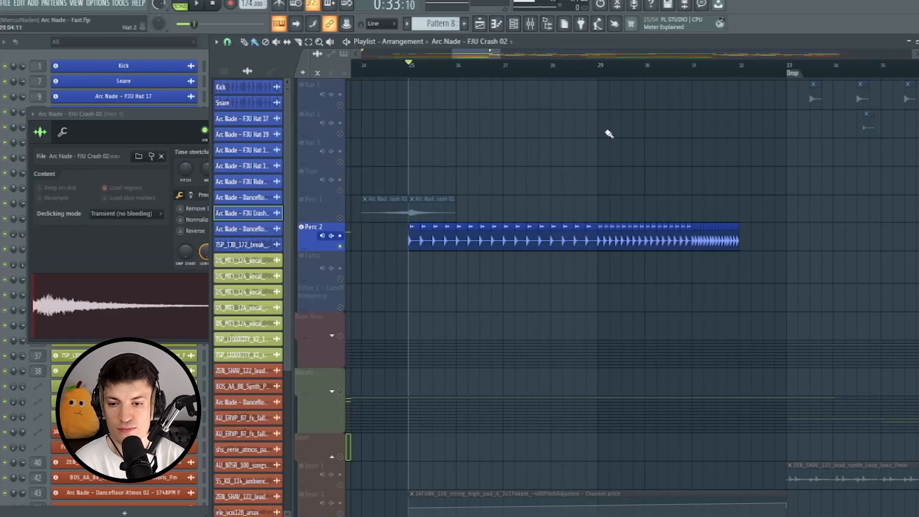
Unsolo the Perc 2 track and move the playhead to bar 32, where its build-up ends
left_click_drag(499, 54, 528, 55)
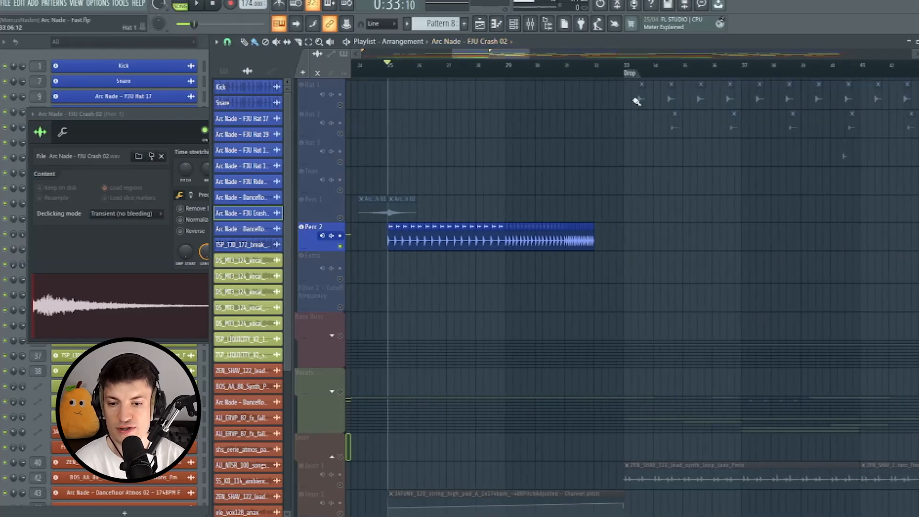
left_click_drag(597, 75, 617, 77)
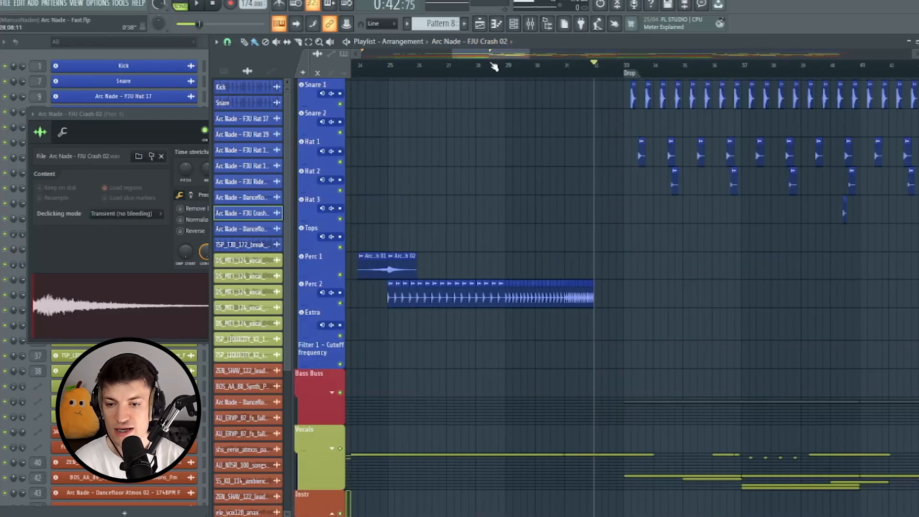
scroll(492, 64, "down", 8)
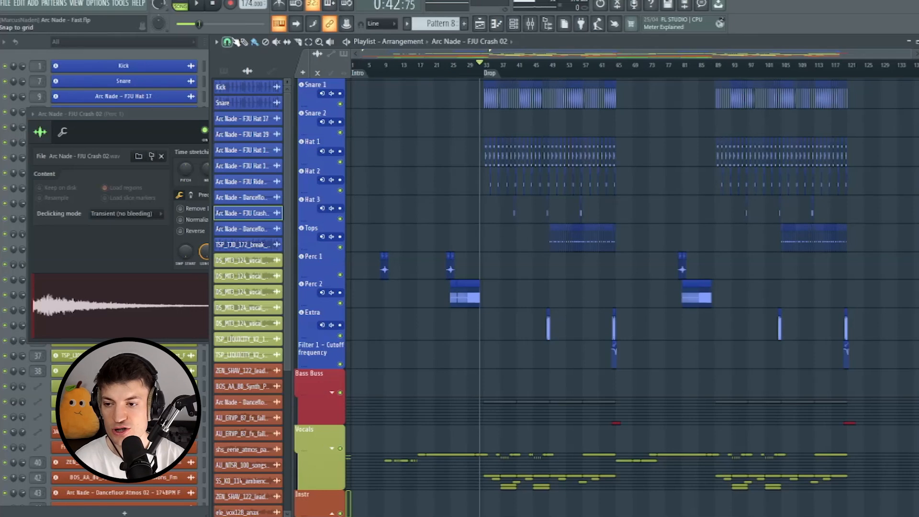
Set the snap to Bar and temporarily select bars 1 to 65 to compare them with the second half of the arrangement
left_click(232, 40)
left_click(250, 196)
left_click_drag(617, 106, 352, 144)
scroll(622, 468, "down", 1)
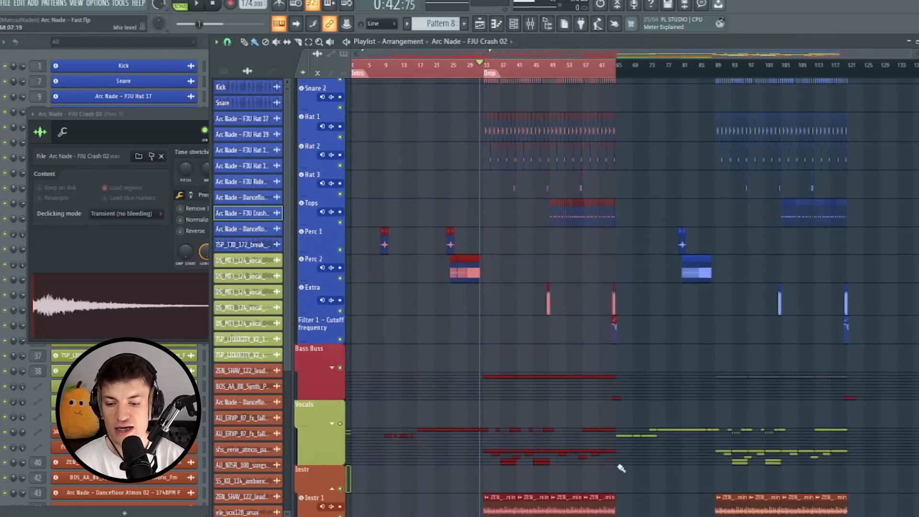
scroll(447, 273, "up", 2)
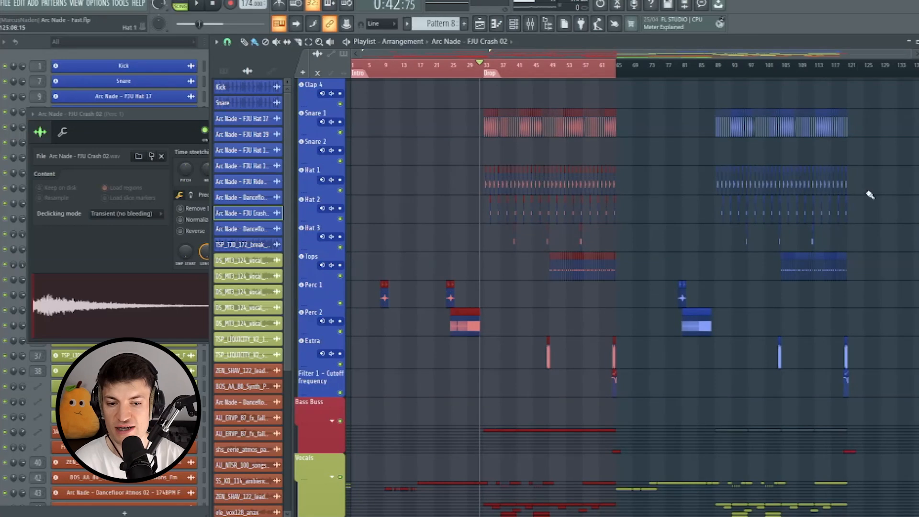
scroll(803, 336, "down", 7)
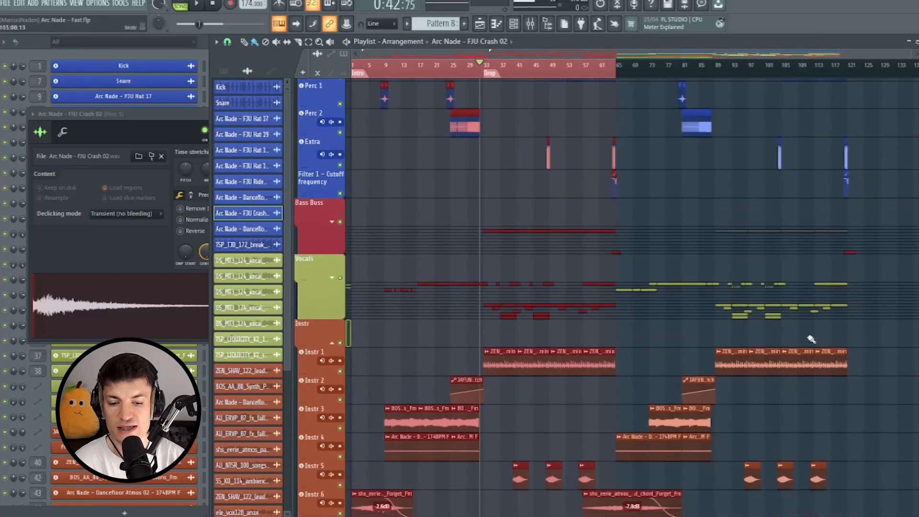
left_click(690, 331, "ctrl")
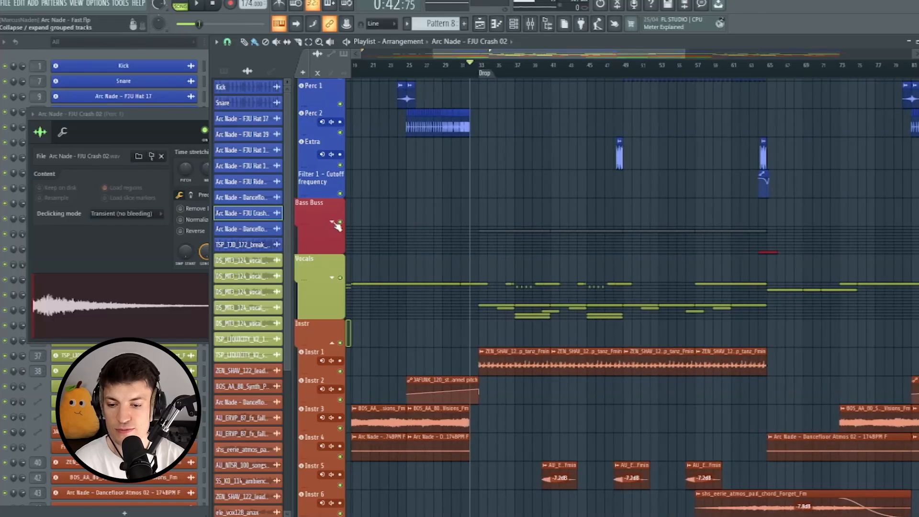
Expand the Bass Buss track group and move the playhead to the Drop marker at bar 33
left_click(334, 223)
left_click(485, 70)
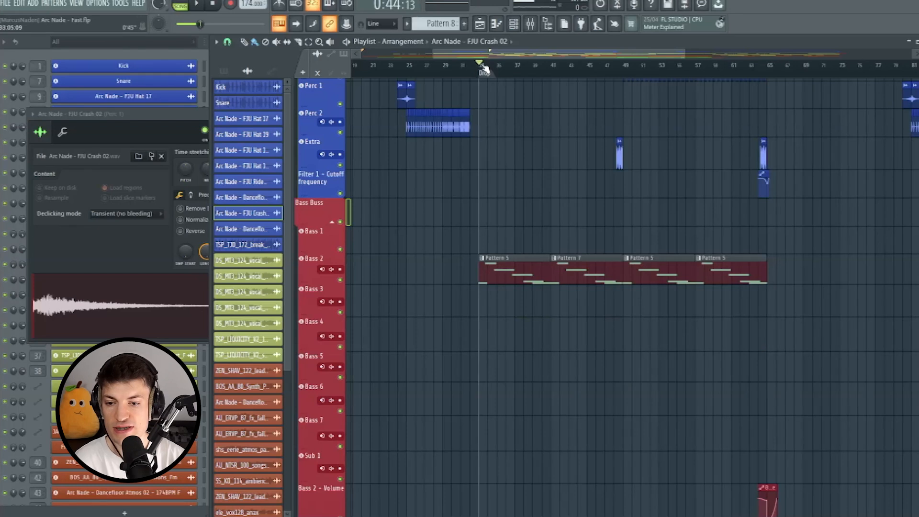
scroll(484, 68, "up", 3)
Expand the Vocals track group and look over the vocal, instrument and bass tracks around the drop
scroll(519, 289, "down", 6)
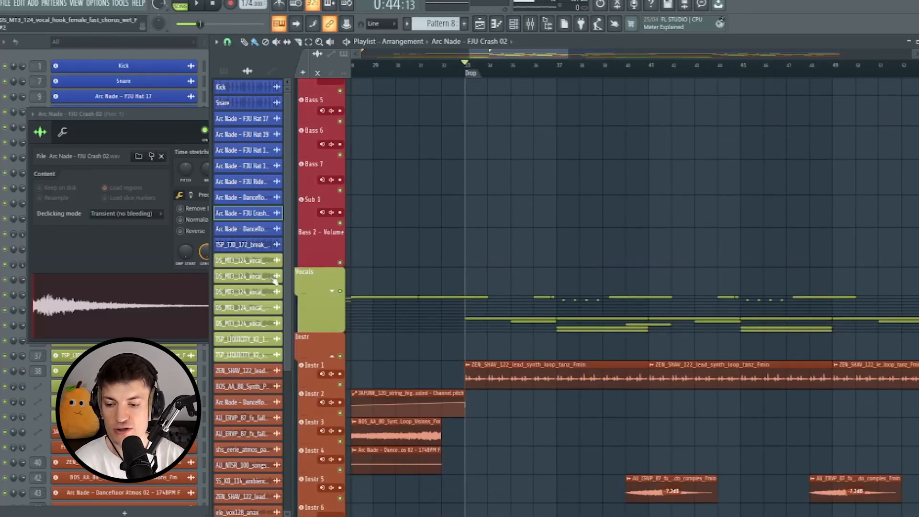
left_click(332, 291)
scroll(434, 330, "down", 8)
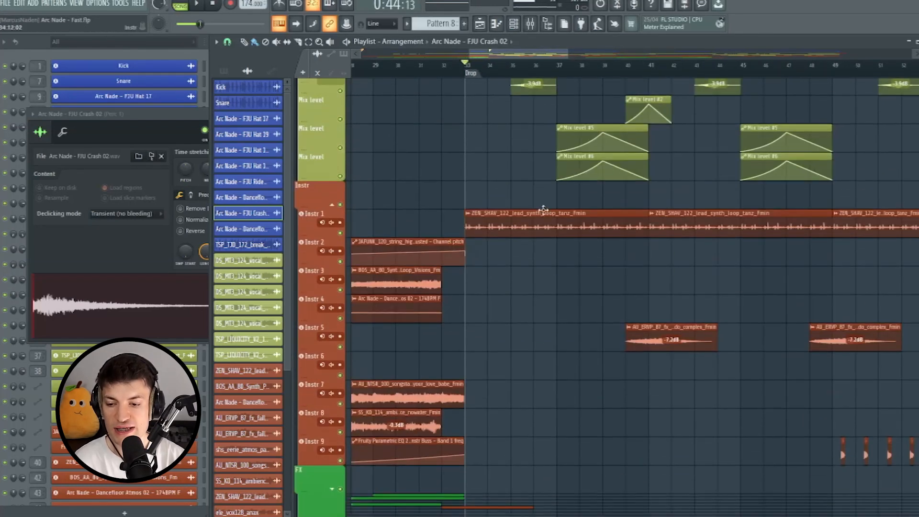
scroll(565, 366, "up", 10)
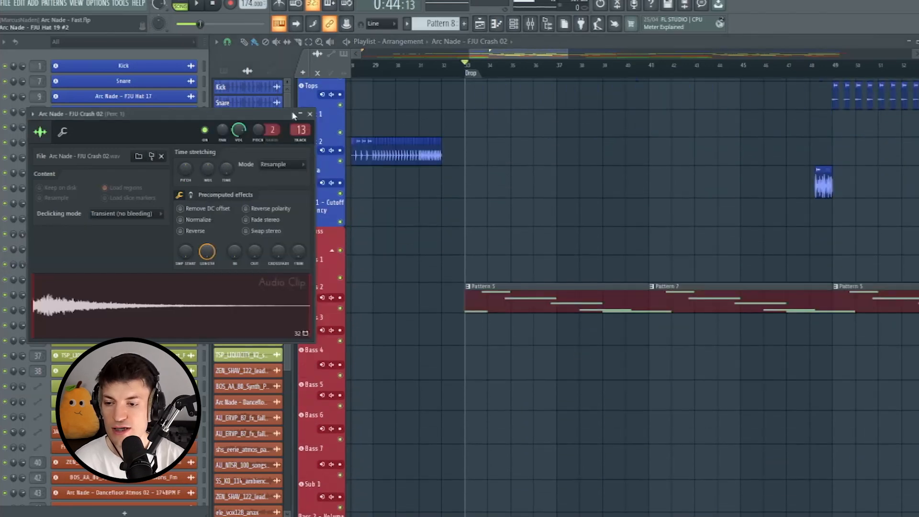
Close the FJU Crash 02 channel settings and make Pattern 5 on the Bass 2 track the active pattern
left_click(311, 115)
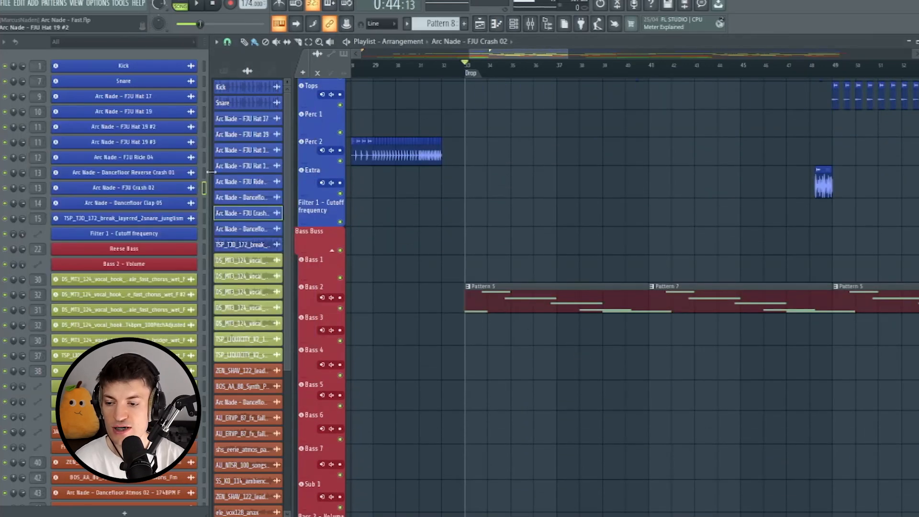
left_click(526, 301)
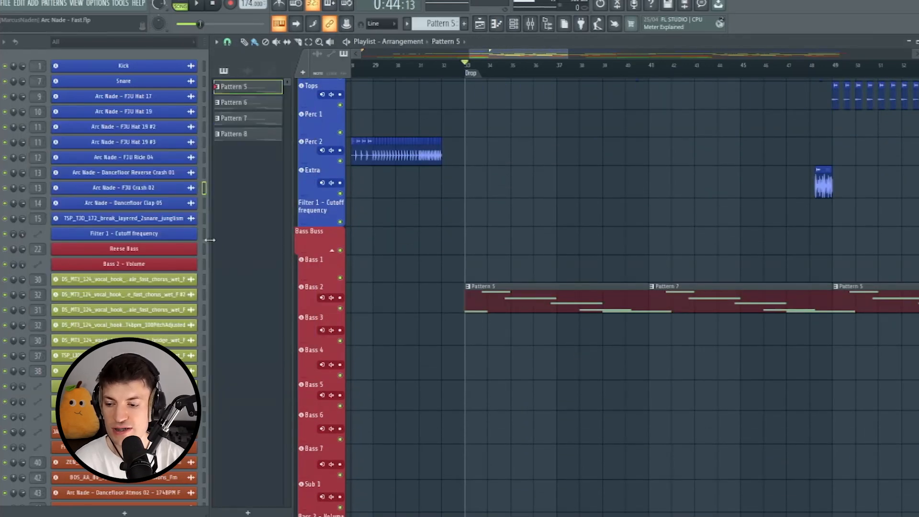
left_click_drag(211, 240, 229, 238)
scroll(585, 187, "up", 1)
scroll(545, 286, "down", 2)
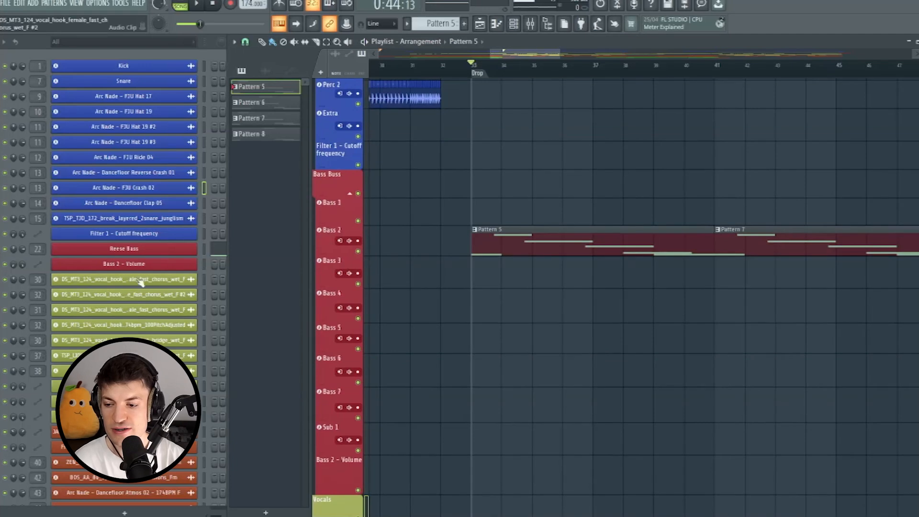
Open Pattern 5's Reese Bass notes in the piano roll and examine the full eight-bar melody
double_click(536, 249)
left_click_drag(416, 74, 509, 75)
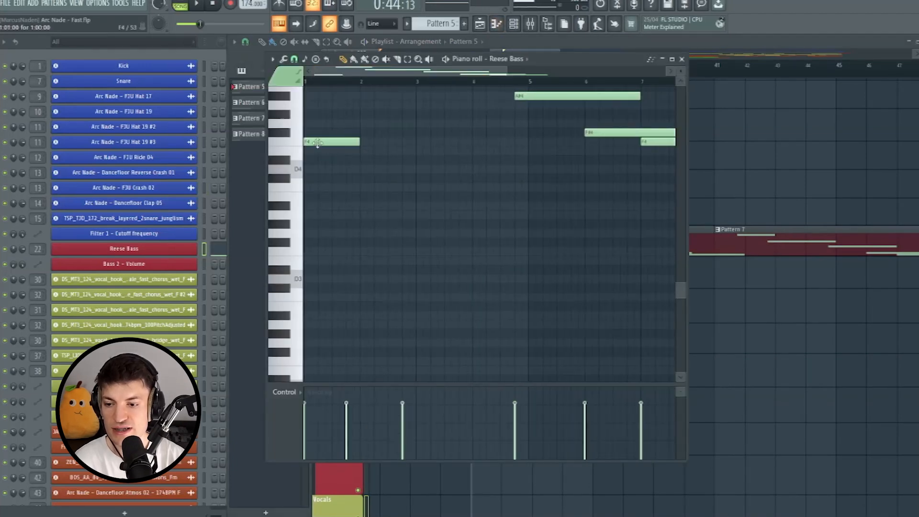
scroll(365, 179, "up", 3)
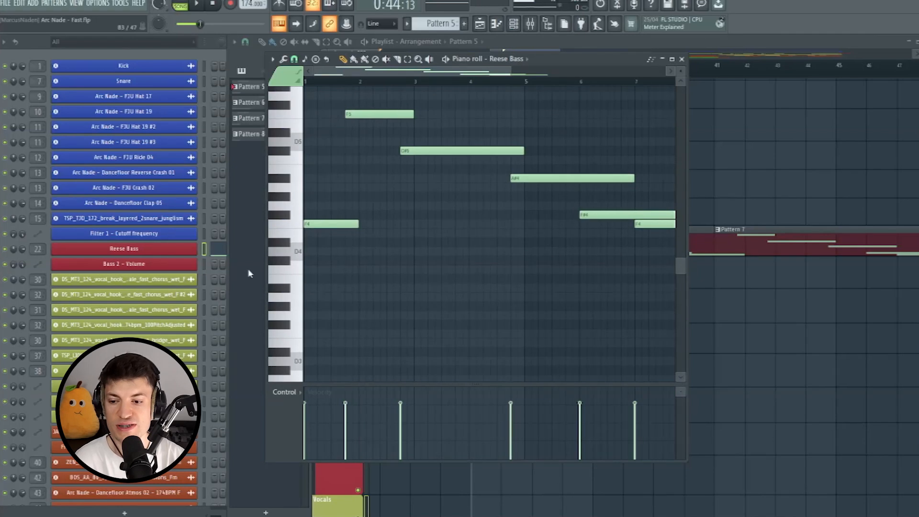
left_click_drag(510, 73, 565, 73)
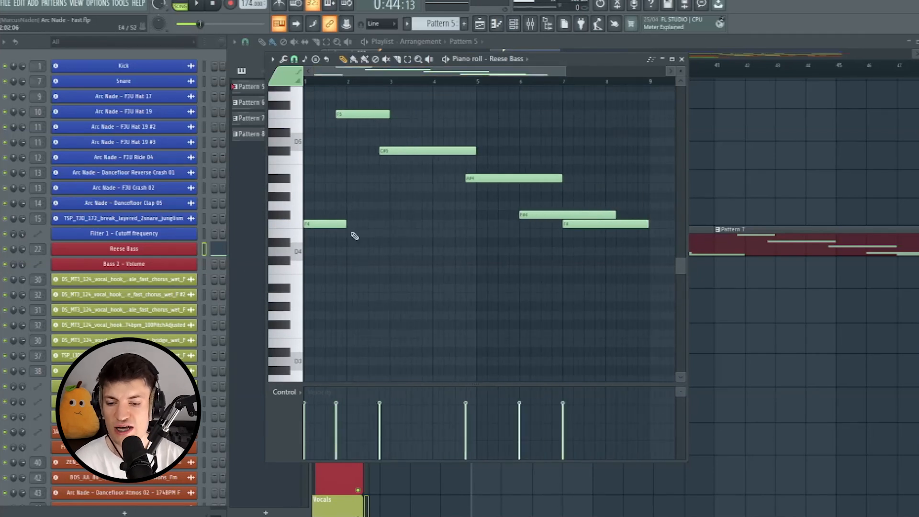
scroll(355, 236, "up", 1)
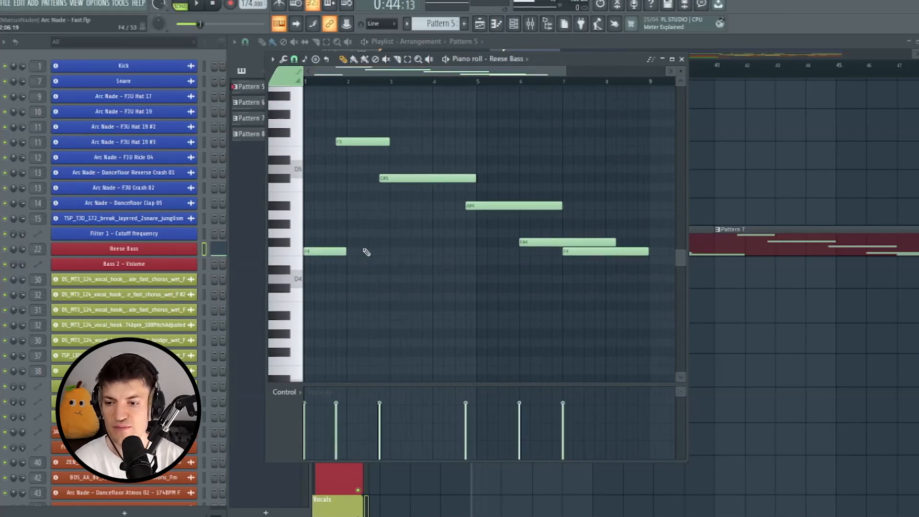
scroll(366, 252, "up", 2)
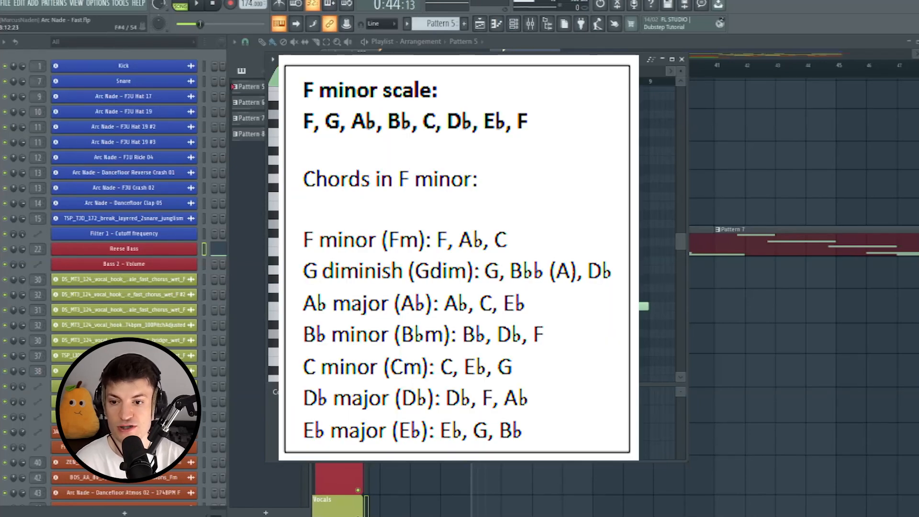
Play the arrangement from the drop to hear the Reese Bass notes, stop playback and close the piano roll
key("space")
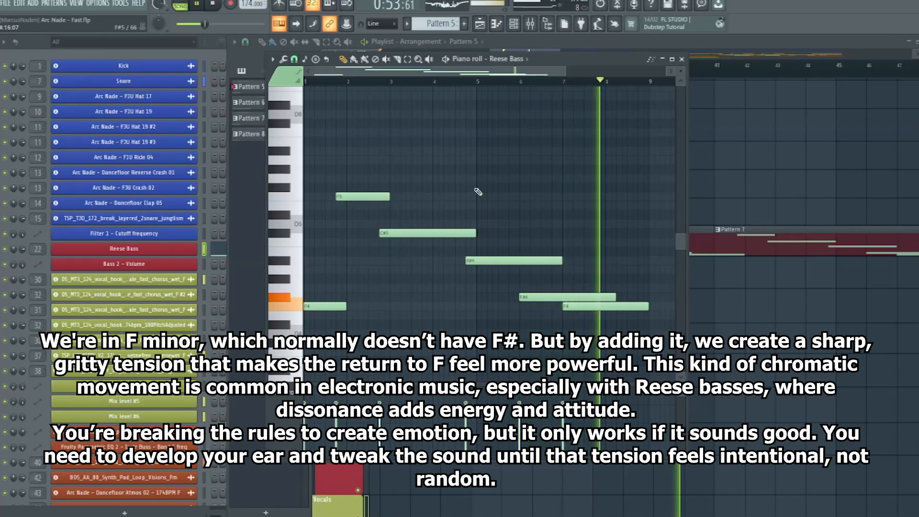
key("space")
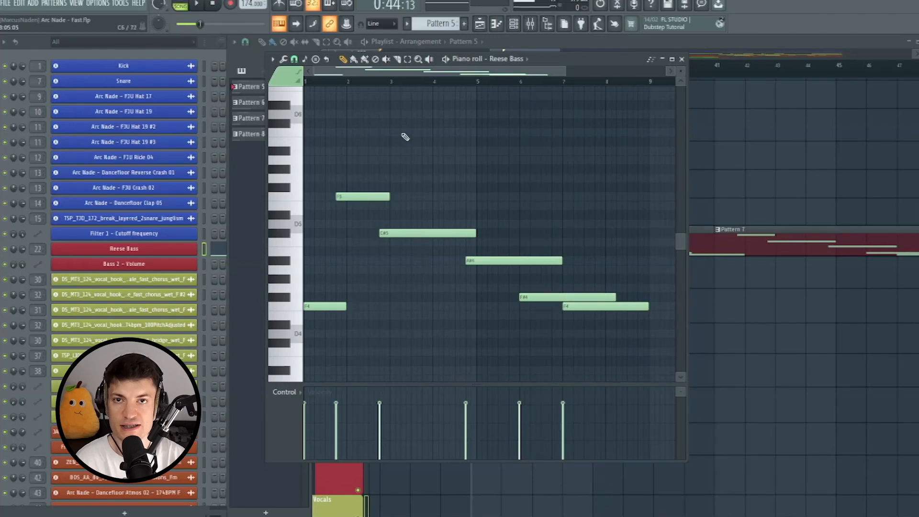
left_click(697, 48)
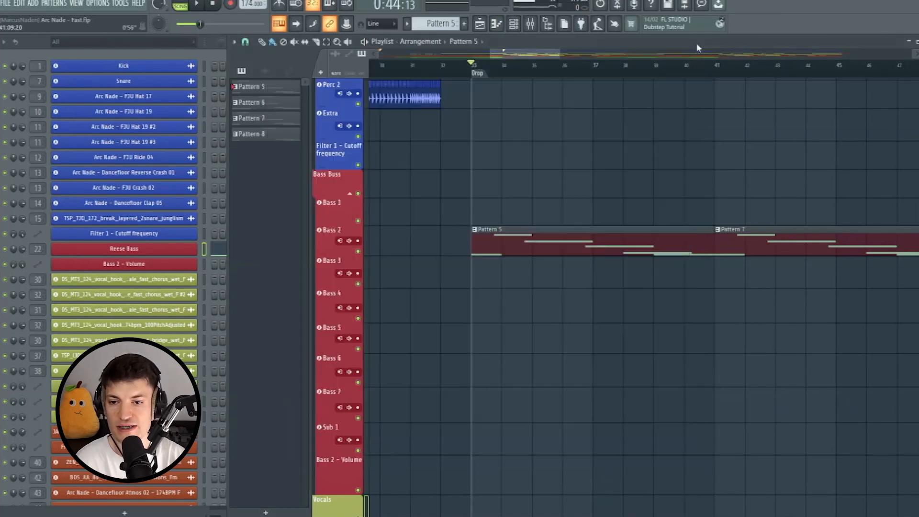
Look over the bass tracks in the mixer and open the Reese Bass channel's Serum 2 instrument
left_click(530, 23)
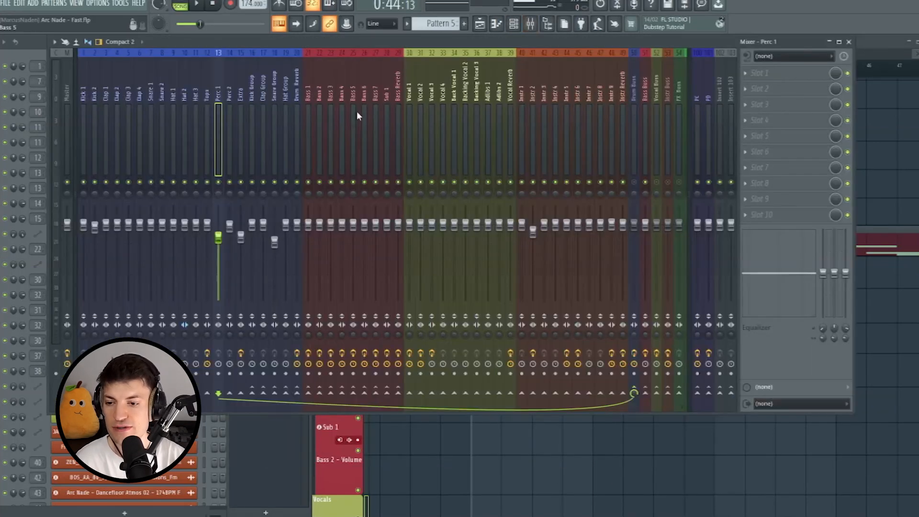
left_click(331, 119)
left_click(316, 125)
left_click(311, 127)
left_click_drag(437, 85, 570, 66)
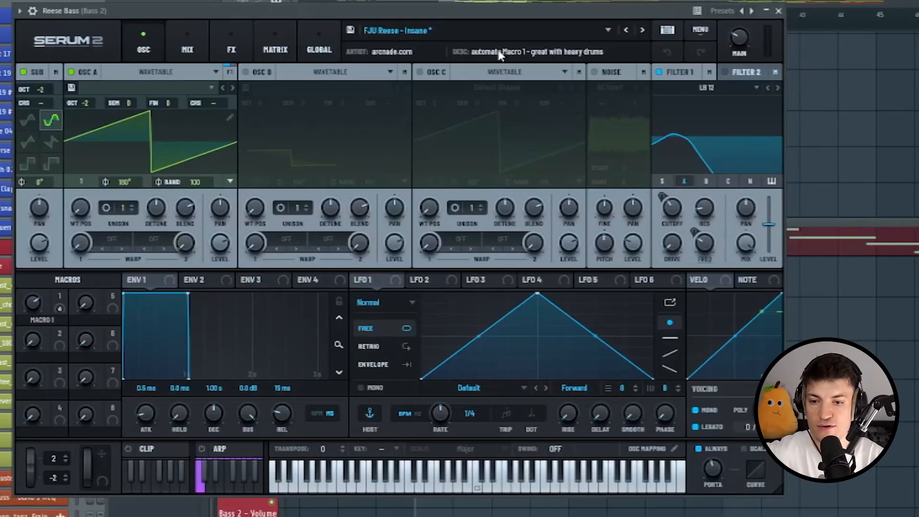
Browse Serum 2's user FJU Presets folder and pick FJU Reese - Insane
left_click(533, 79)
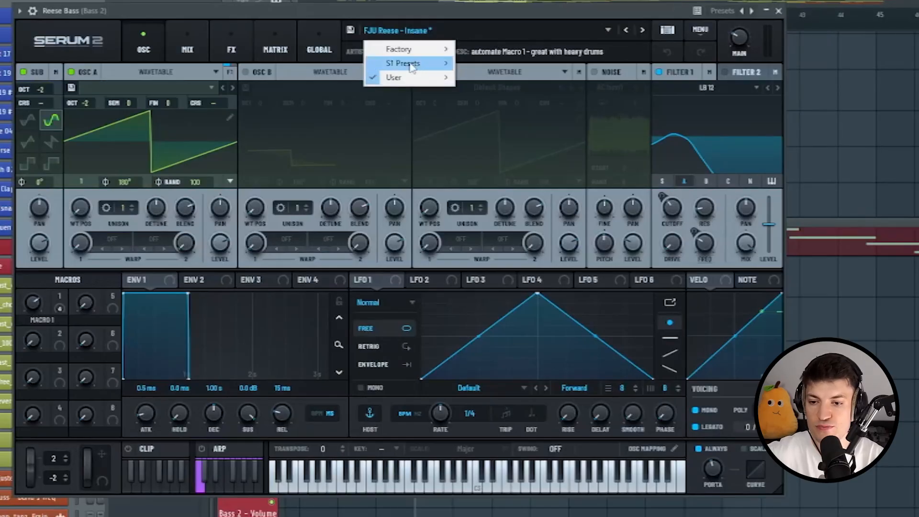
mouse_move(402, 78)
mouse_move(493, 91)
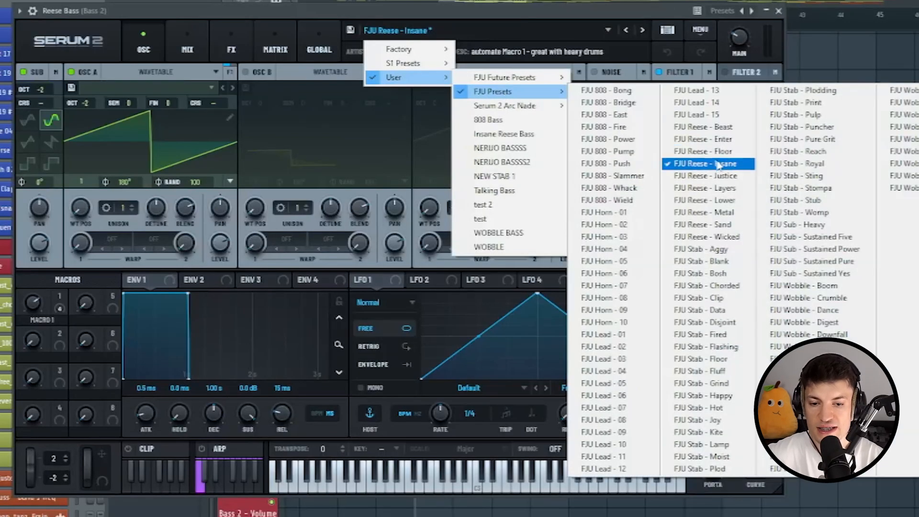
left_click(721, 164)
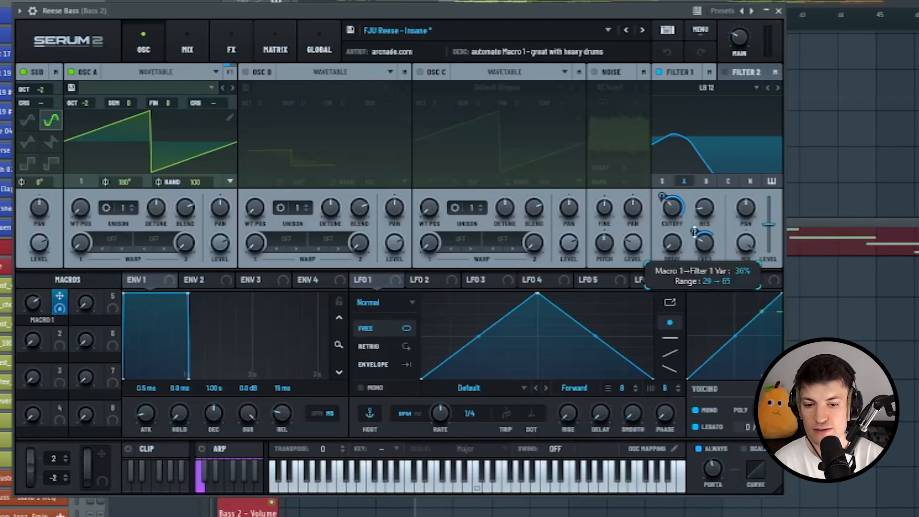
Examine the Reese preset's effects chain, from Hyper/Dimension and distortion through compressor, filter and equalizer
left_click(225, 45)
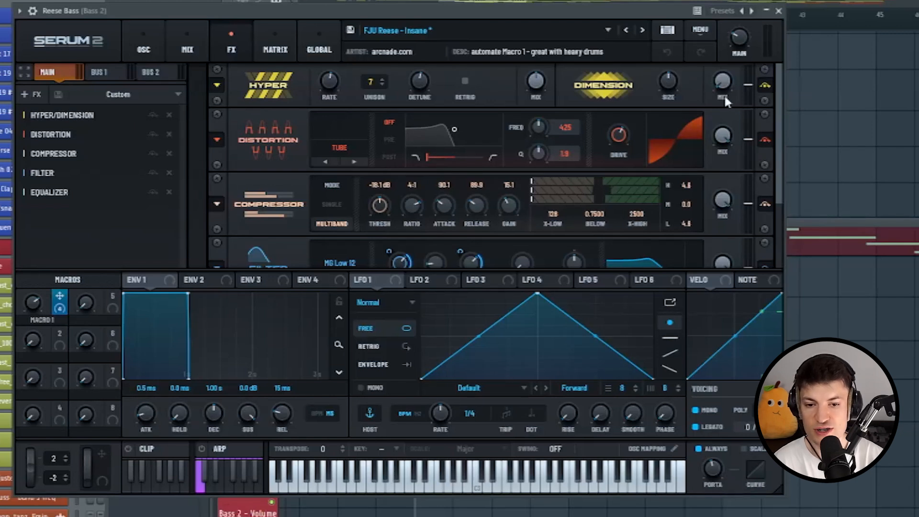
scroll(779, 129, "down", 2)
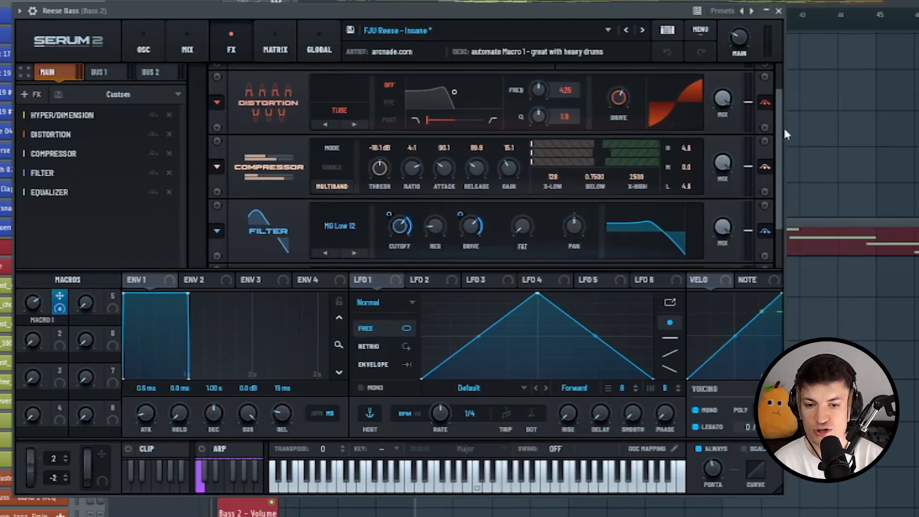
scroll(782, 128, "down", 2)
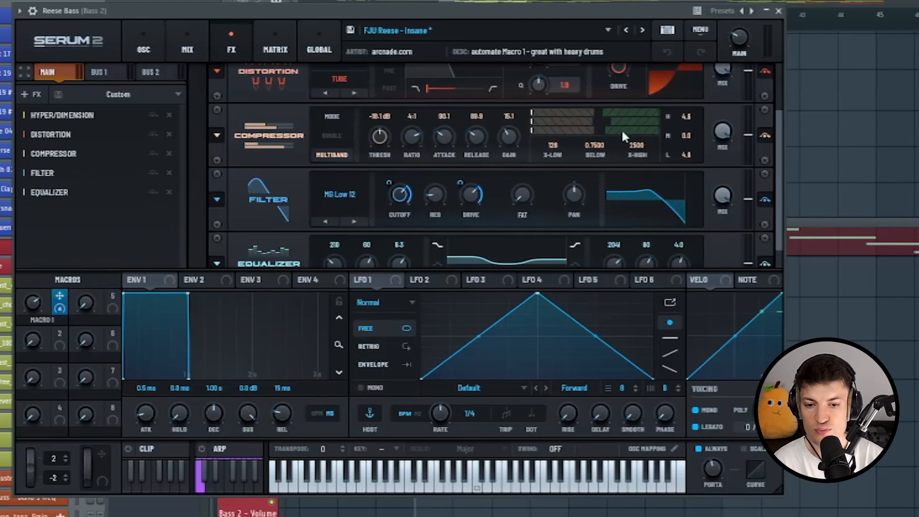
scroll(766, 167, "down", 1)
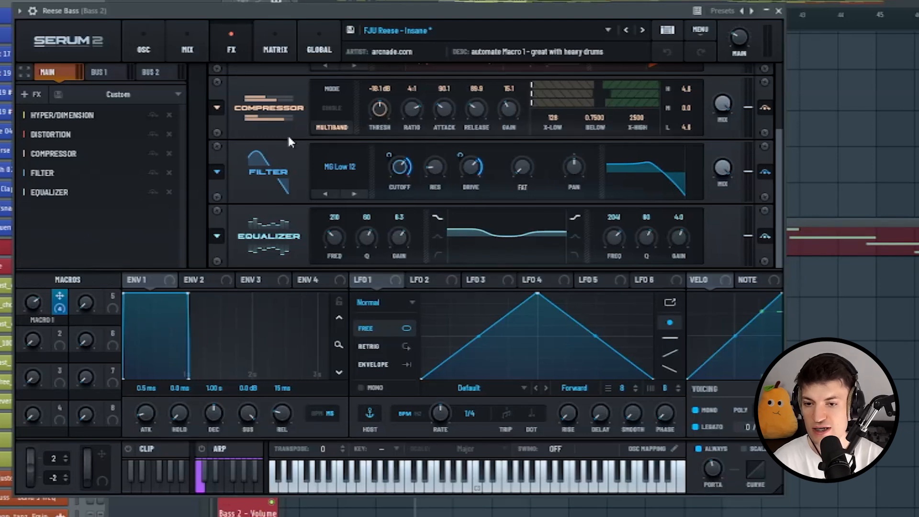
Adjust Macro 1 on the Reese Bass, audition it with playback and close Serum 2
left_click_drag(370, 8, 419, 15)
mouse_move(77, 311)
left_mouse_down()
mouse_move(76, 396)
mouse_move(78, 286)
mouse_move(78, 394)
mouse_move(71, 312)
mouse_move(54, 325)
mouse_move(55, 367)
mouse_move(67, 323)
left_mouse_up()
key("space")
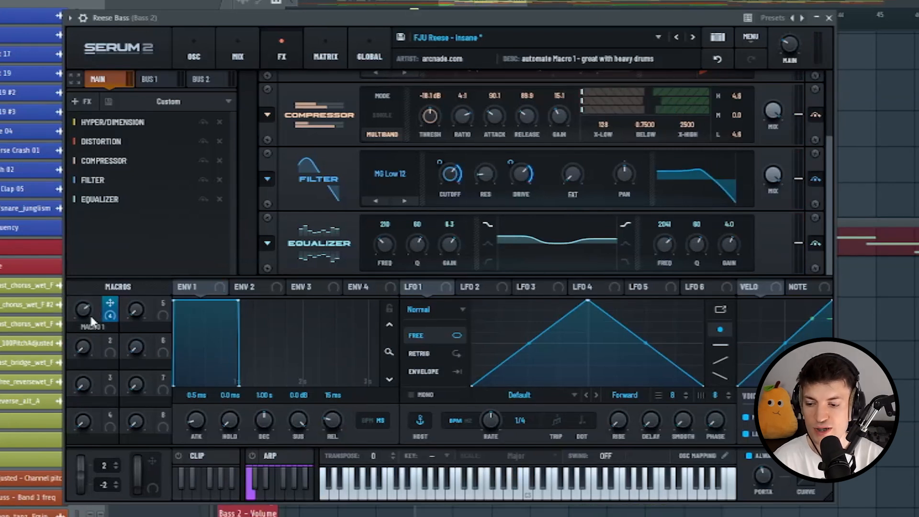
left_click(829, 18)
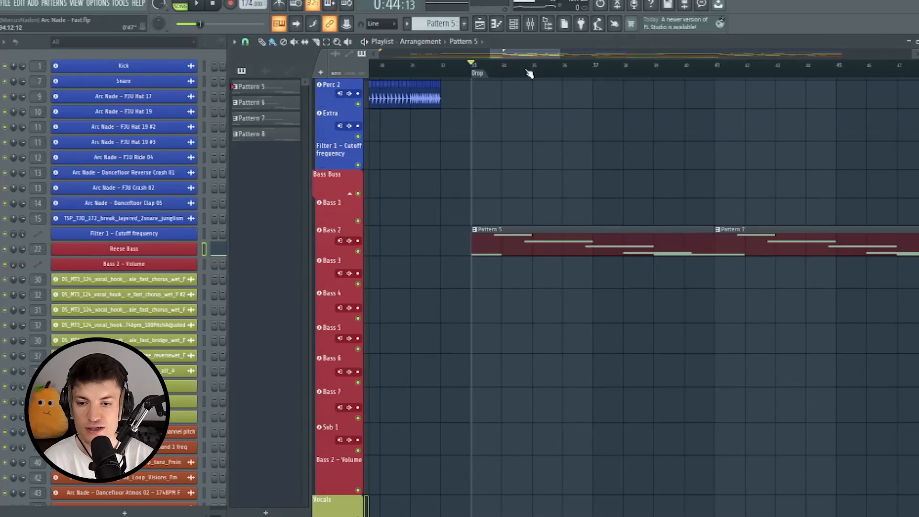
Play Pattern 8 from bar 97 in the second drop while viewing its Reese Bass notes, and close the piano roll
left_click_drag(560, 55, 872, 86)
scroll(638, 55, "up", 1)
left_click(624, 66)
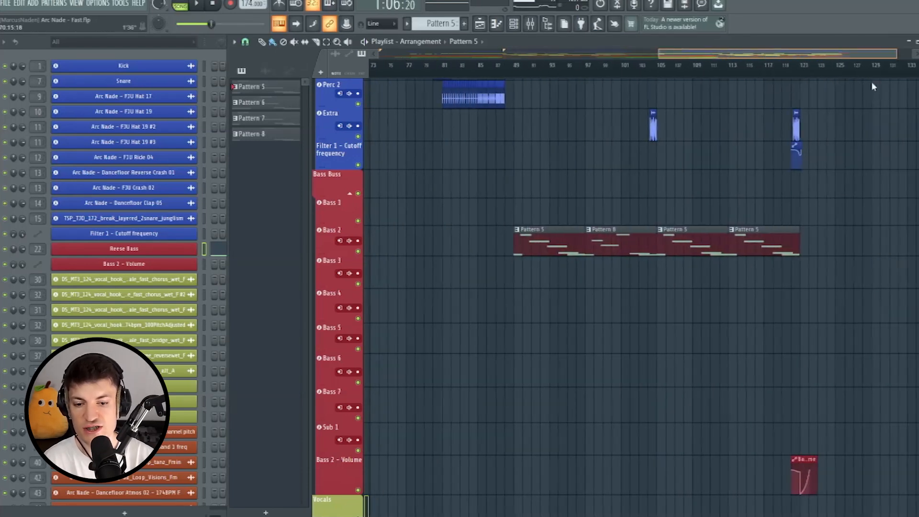
left_click_drag(517, 68, 511, 68)
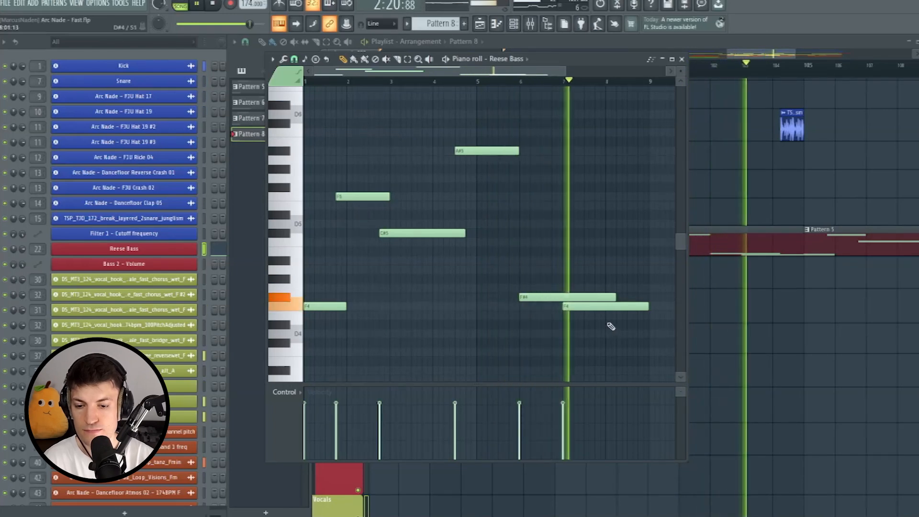
key("space")
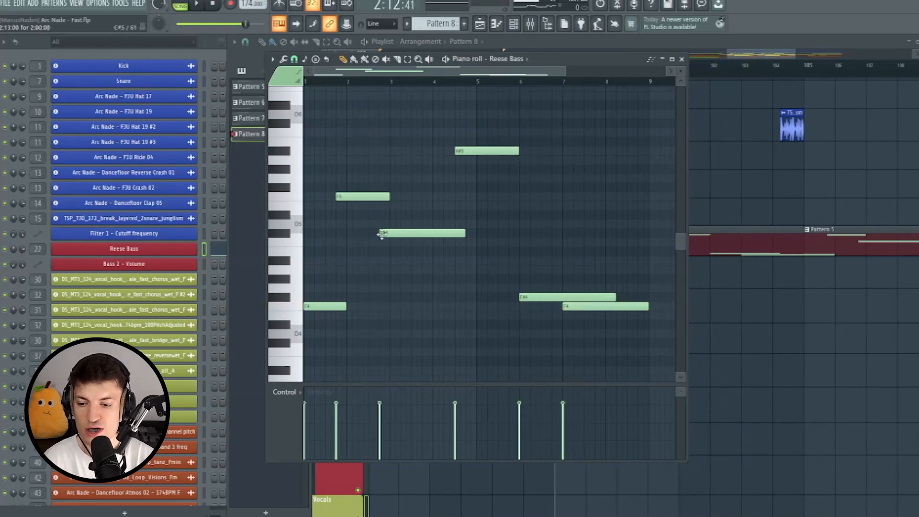
left_click(682, 59)
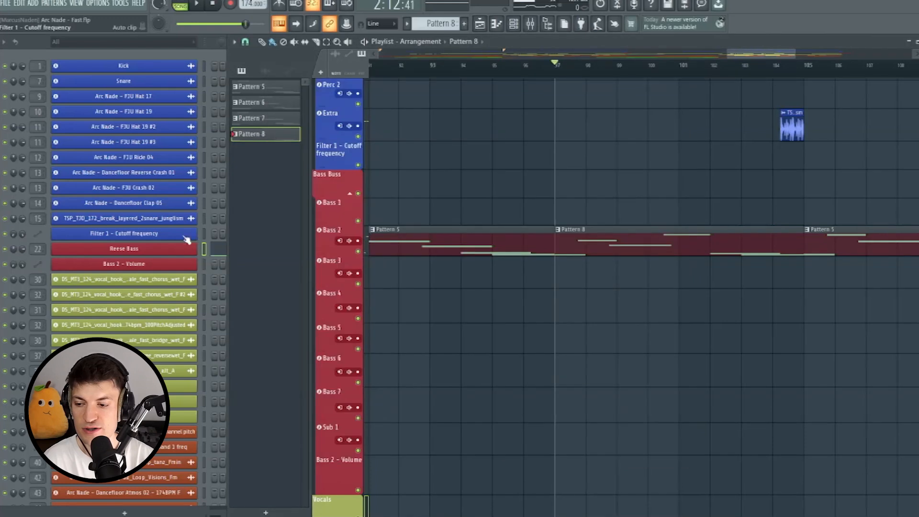
Inspect the portamento and voicing settings in the Reese Bass channel's Serum 2, and close the instrument
left_click(144, 248)
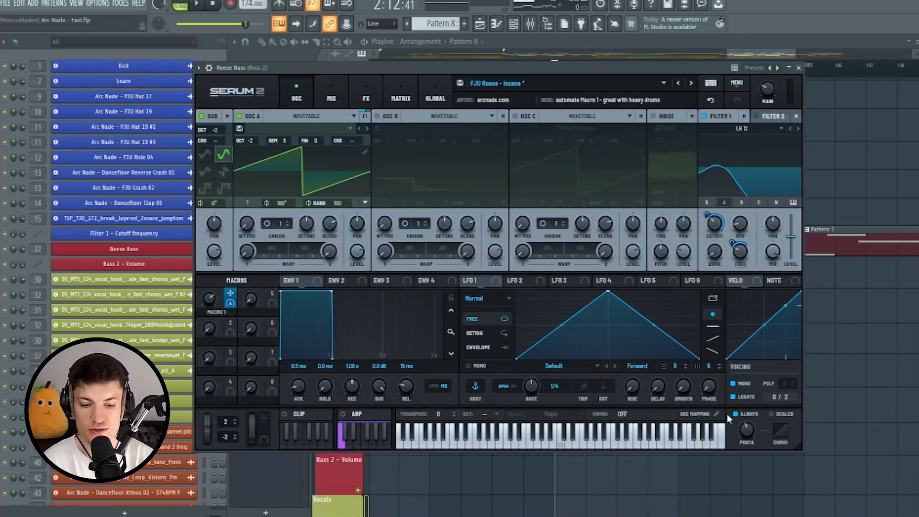
mouse_move(748, 431)
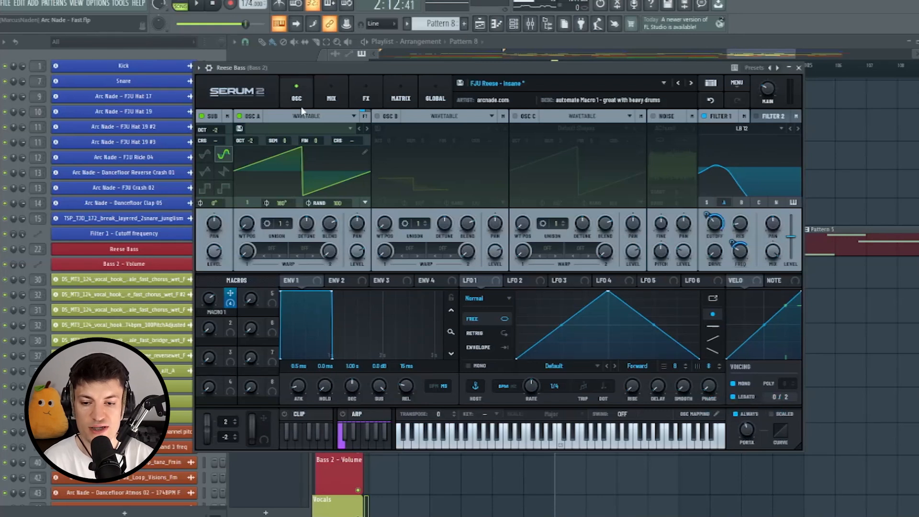
left_click(799, 68)
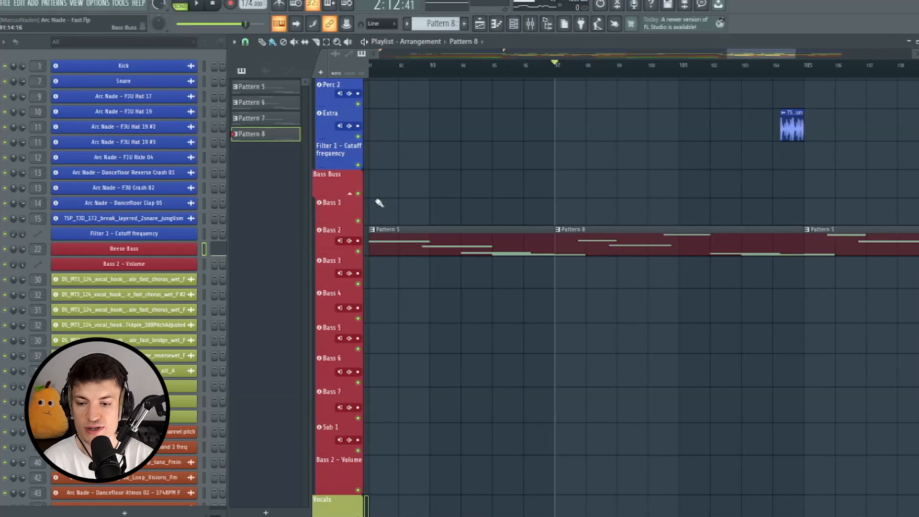
left_click(182, 249)
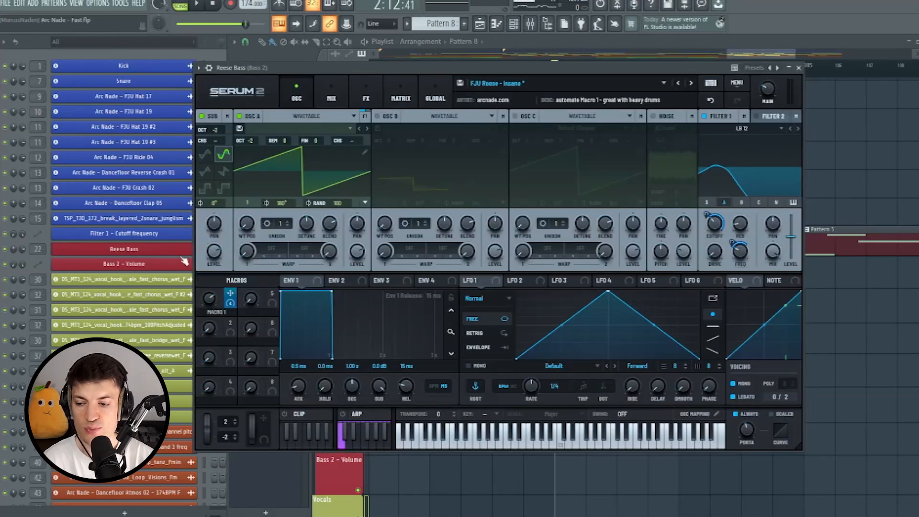
left_click(799, 67)
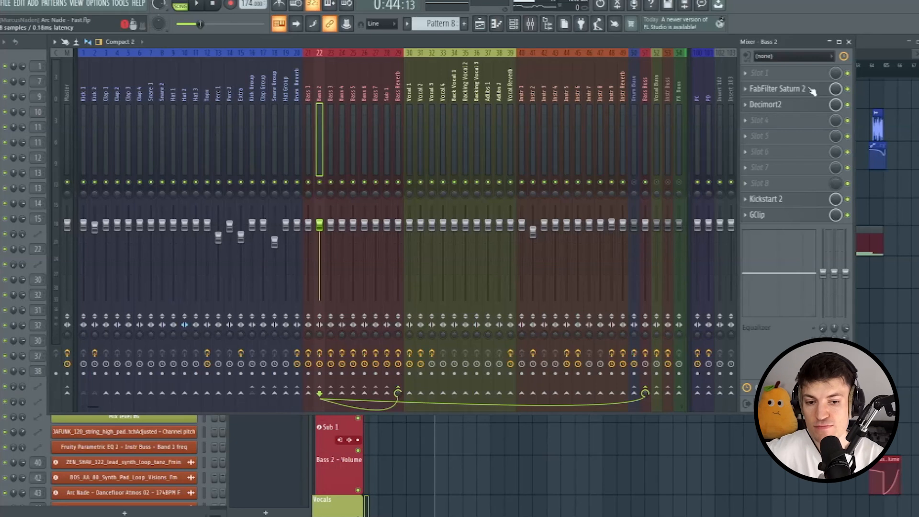
Examine the Kickstart 2 sidechain settings on the Bass 2 mixer track and close the plugin
left_click(767, 198)
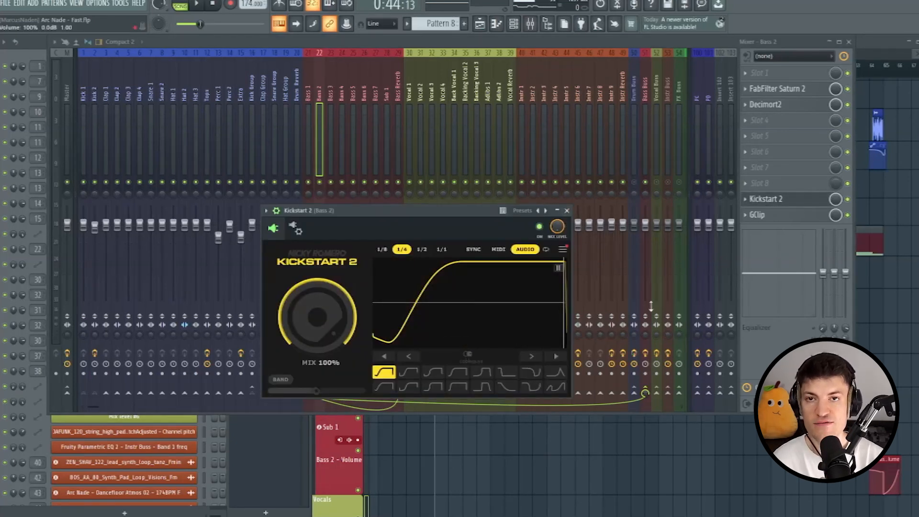
left_click(567, 211)
left_click(767, 198)
left_click(567, 211)
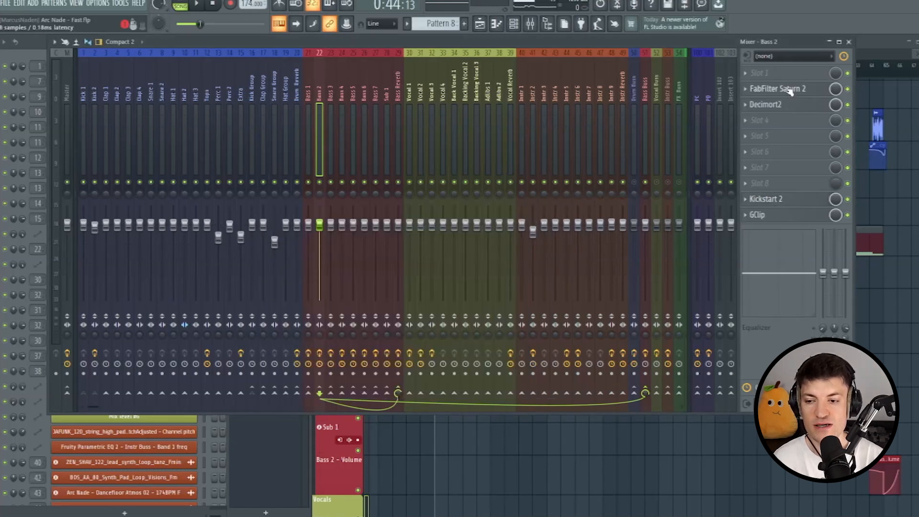
Check the FabFilter Saturn 2 preset on the Bass 2 mixer track, close the plugin and open Decimort2
left_click(421, 194)
mouse_move(413, 204)
left_click(515, 177)
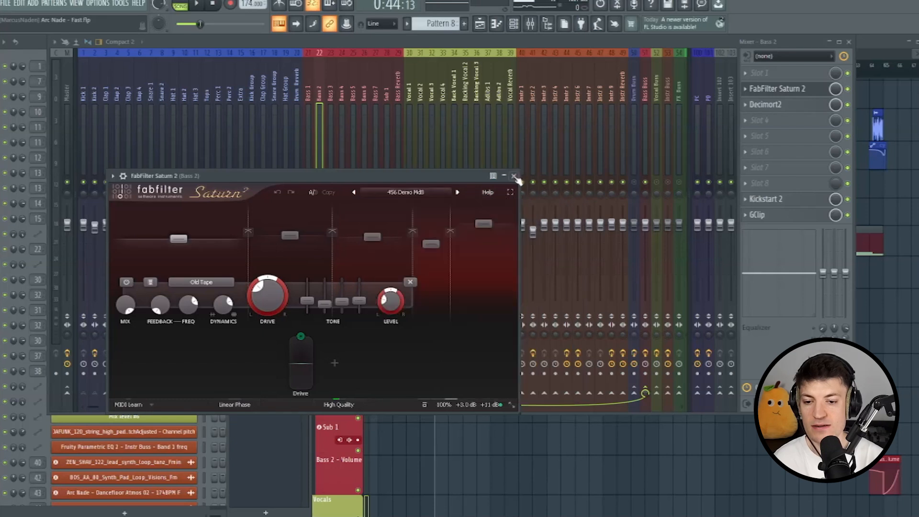
left_click(788, 103)
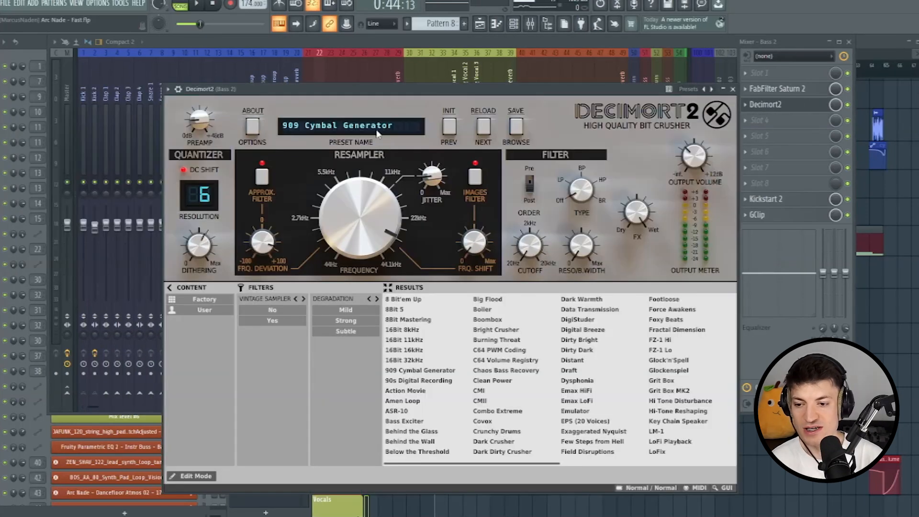
Close Decimort2 and inspect the ValhallaRoom and Fruity Parametric EQ 2 effects on the Bass Reverb mixer track
left_click(733, 90)
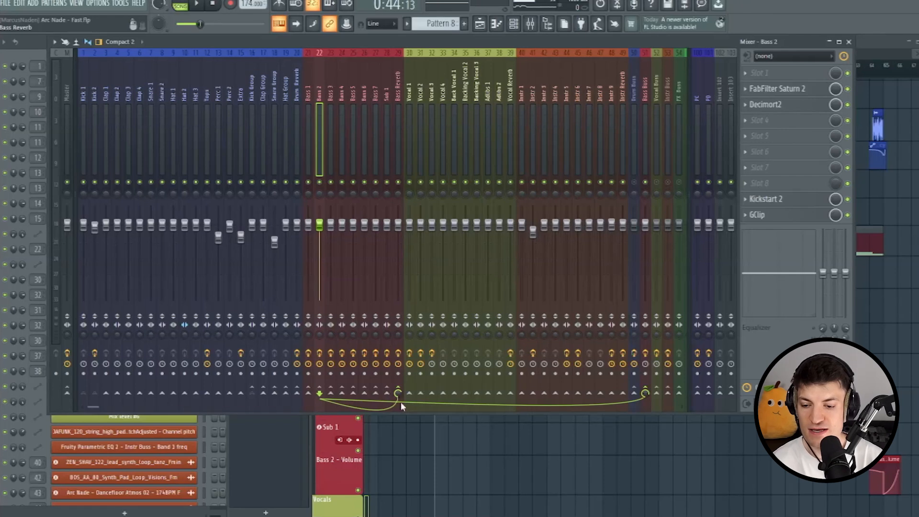
key("space")
key("space")
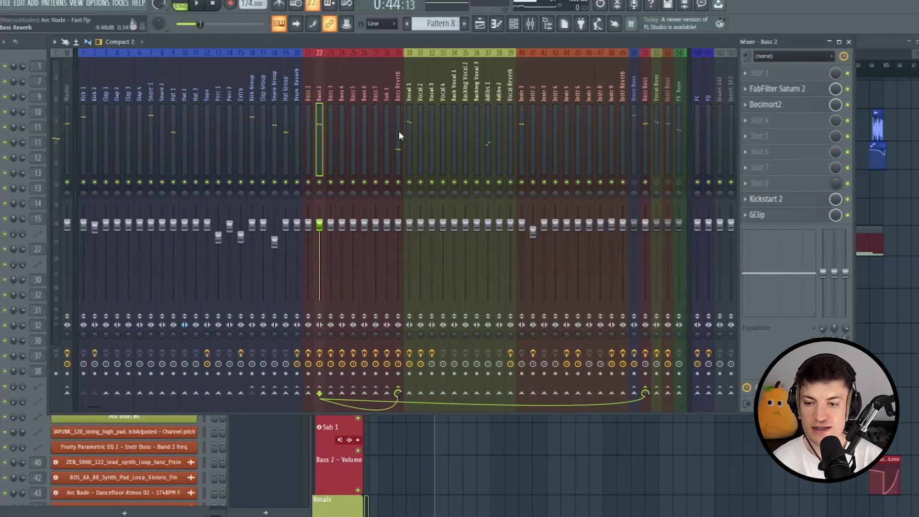
left_click(399, 133)
left_click(821, 73)
left_click(795, 91)
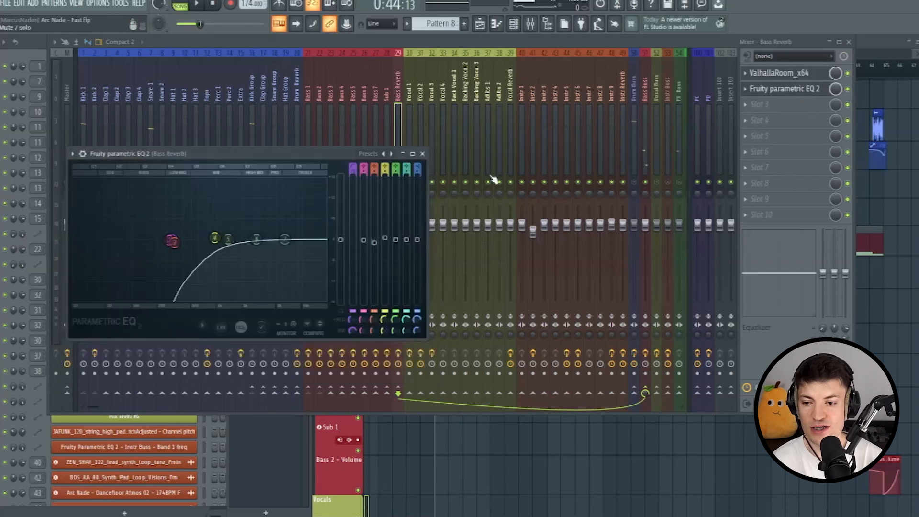
left_click(422, 153)
Select the Bass 2 mixer track and play the drop briefly to check its send to Bass Reverb
left_click(320, 139)
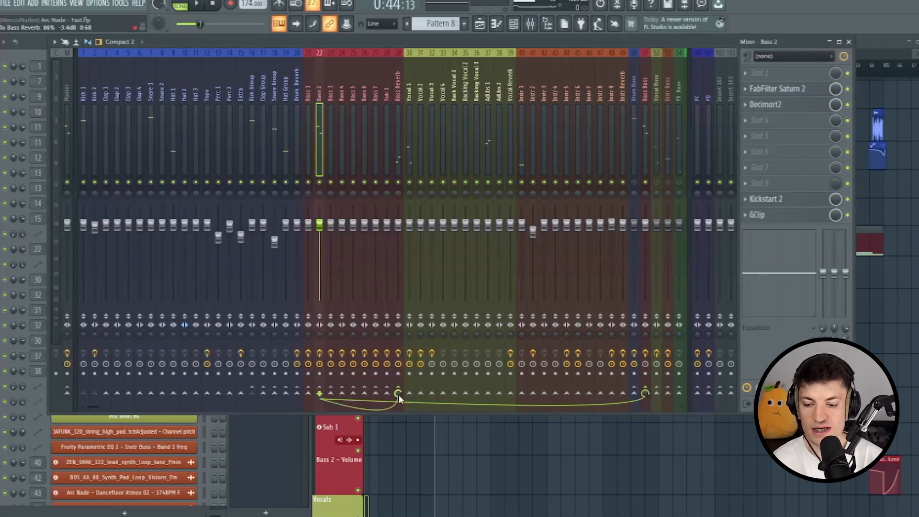
left_click(310, 119)
left_click(317, 118)
key("space")
key("space")
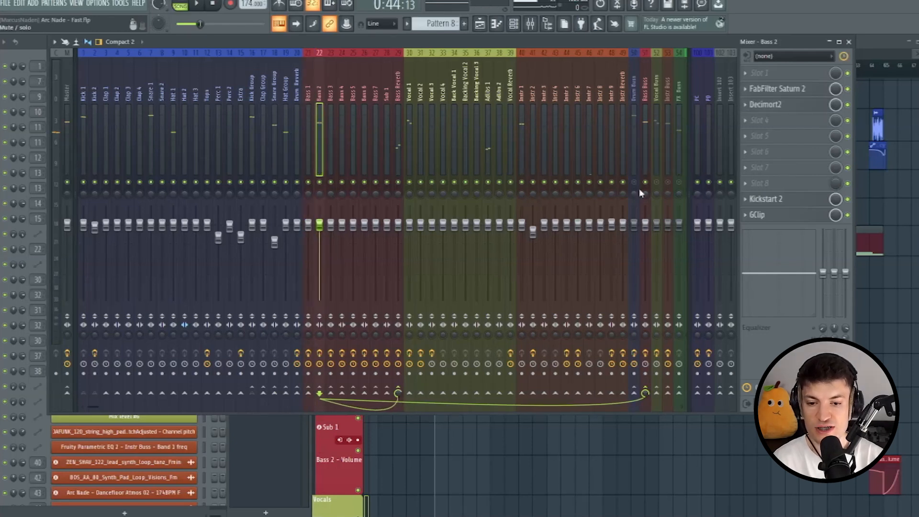
Lower the Bass Buss volume fader and reset it to 100%
left_click(646, 227)
right_click(646, 226)
left_click(658, 231)
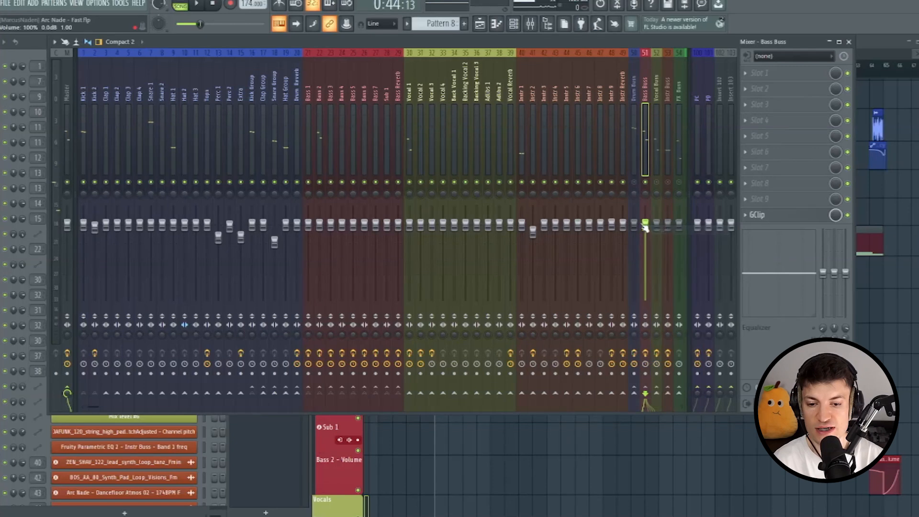
left_click_drag(646, 226, 645, 241)
right_click(646, 241)
left_click(663, 246)
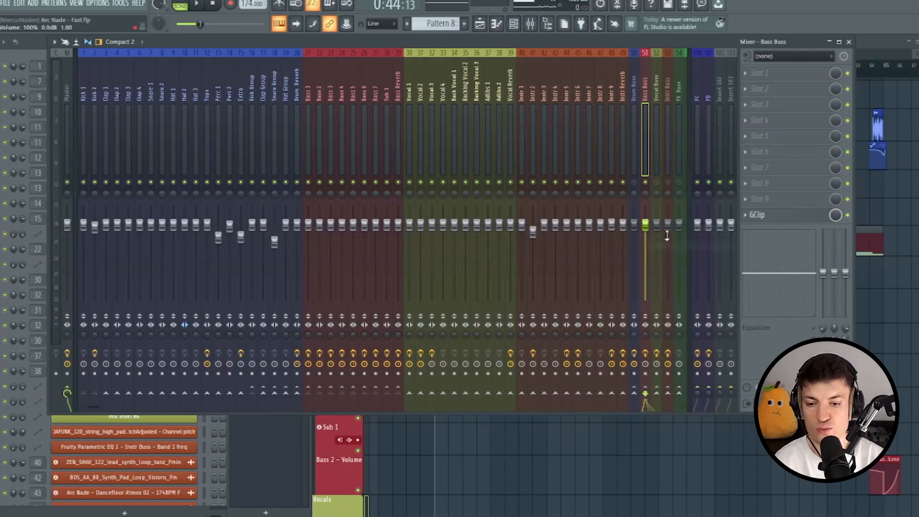
Examine how the Bass 2 mixer track is routed into the Bass Buss
left_click(320, 120)
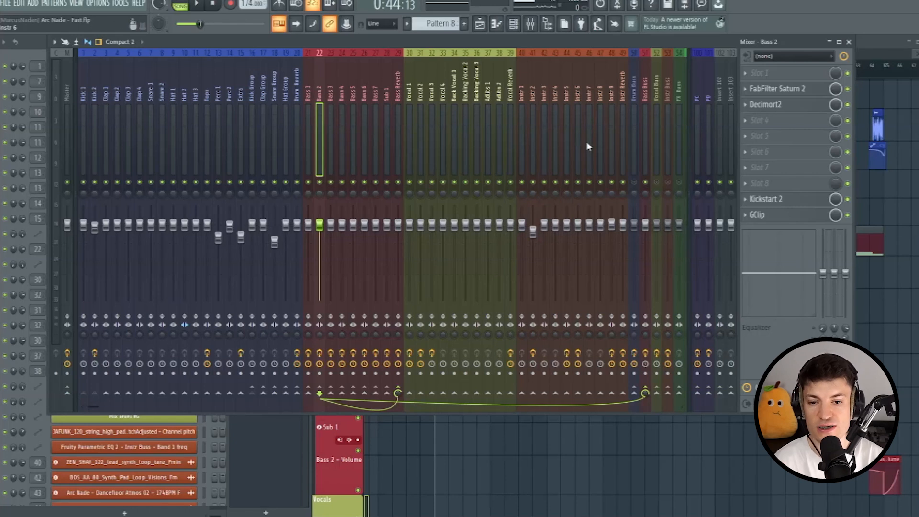
left_click(645, 132)
left_click(320, 124)
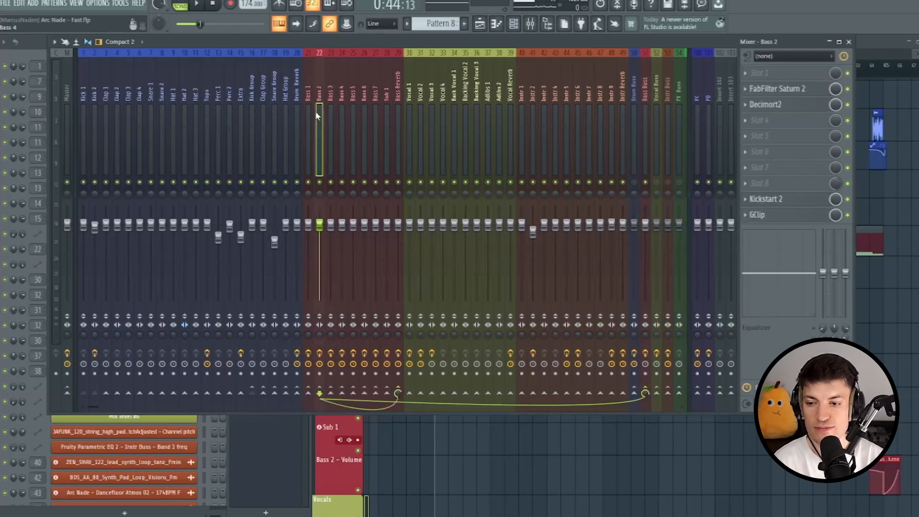
left_click(645, 129)
right_click(648, 239)
left_click(643, 126)
Play the drop while watching FabFilter Pro-L 2 limit the Drum Buss
left_click(636, 132)
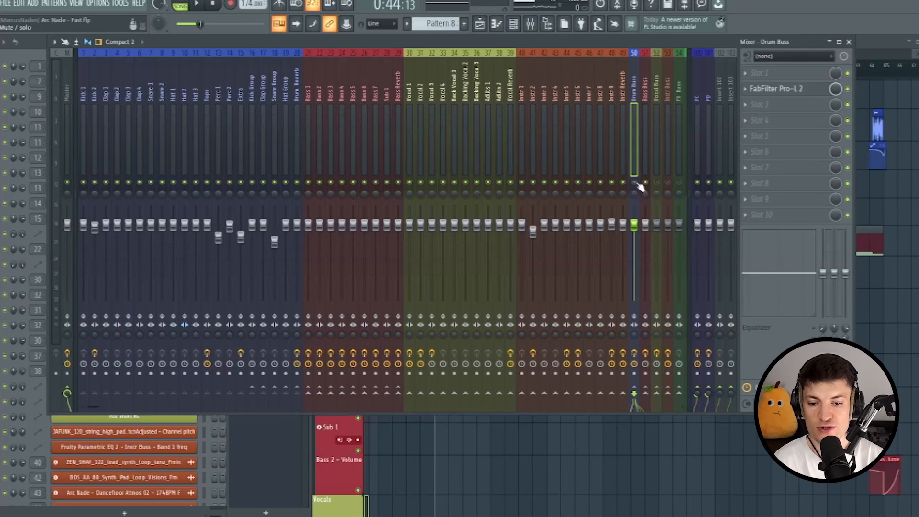
key("space")
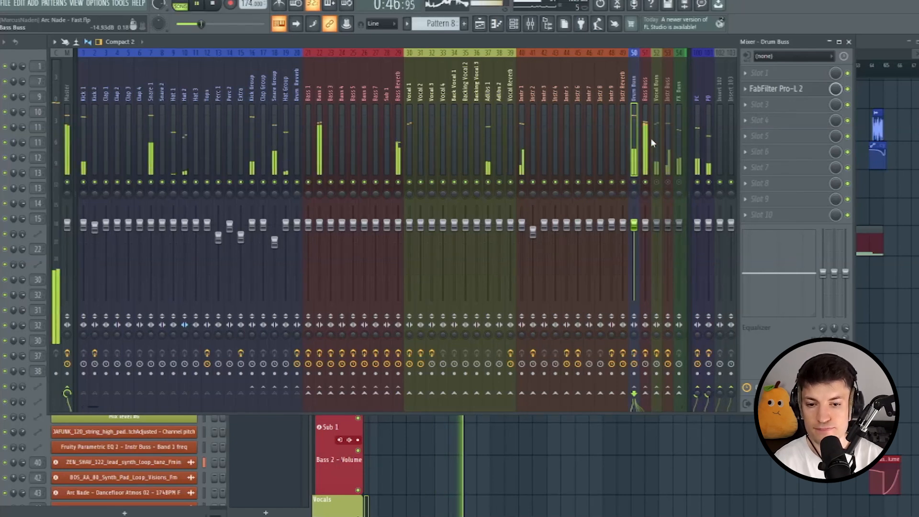
left_click(775, 89)
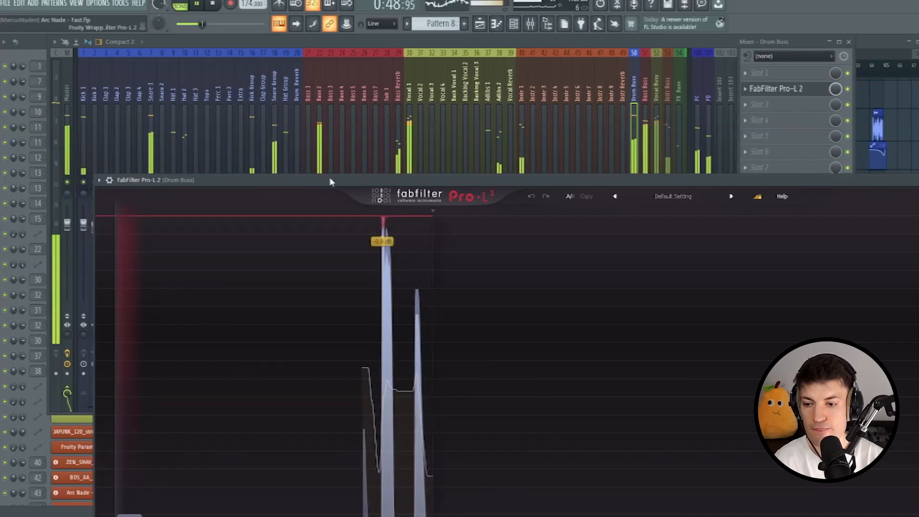
left_click_drag(331, 182, 310, 50)
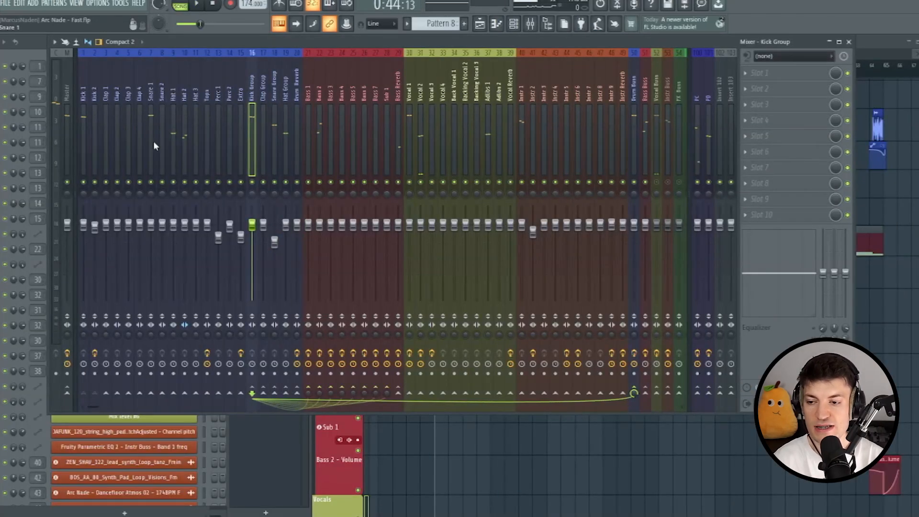
Examine how the Kick, Clap and Snare Group mixer tracks route into the Drum Buss, and play the drop briefly
left_click(275, 144)
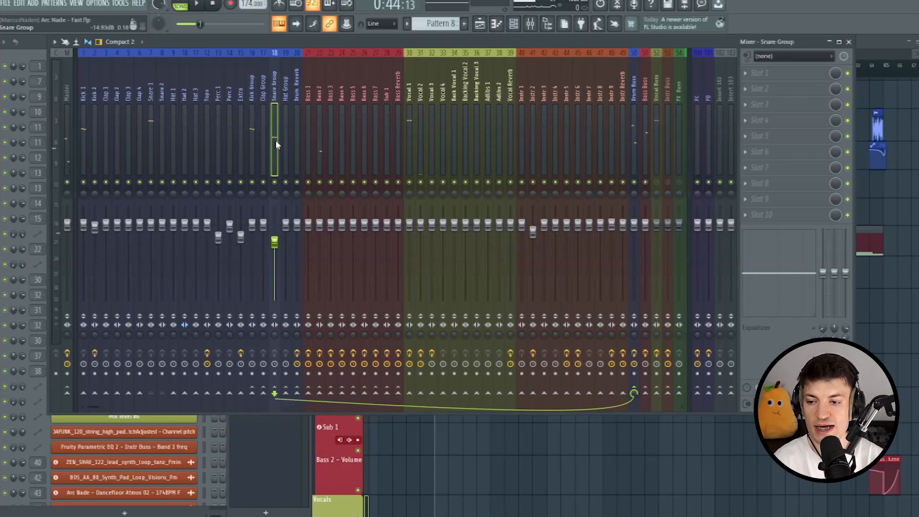
left_click(253, 139)
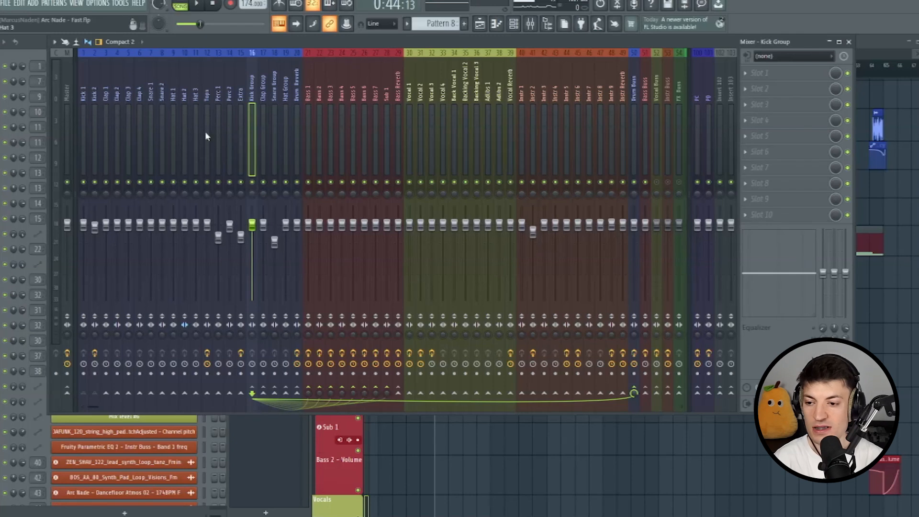
left_click(635, 132)
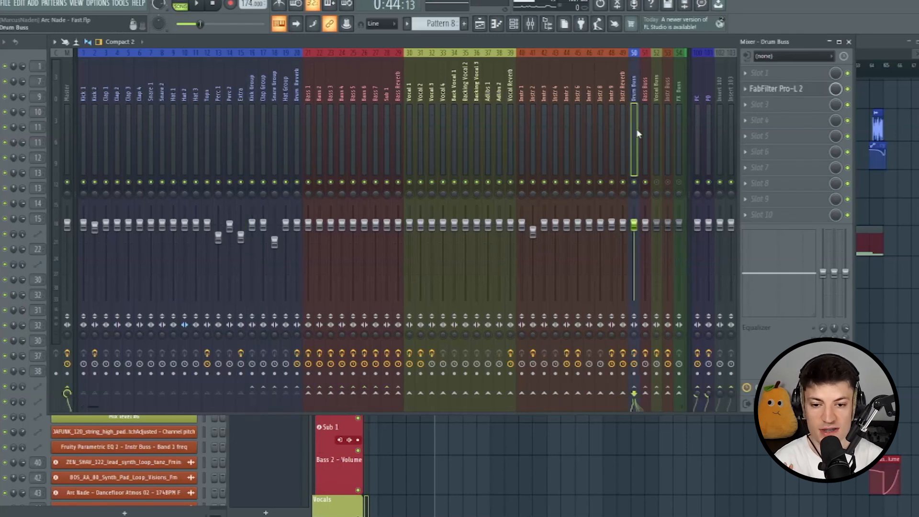
left_click(272, 127)
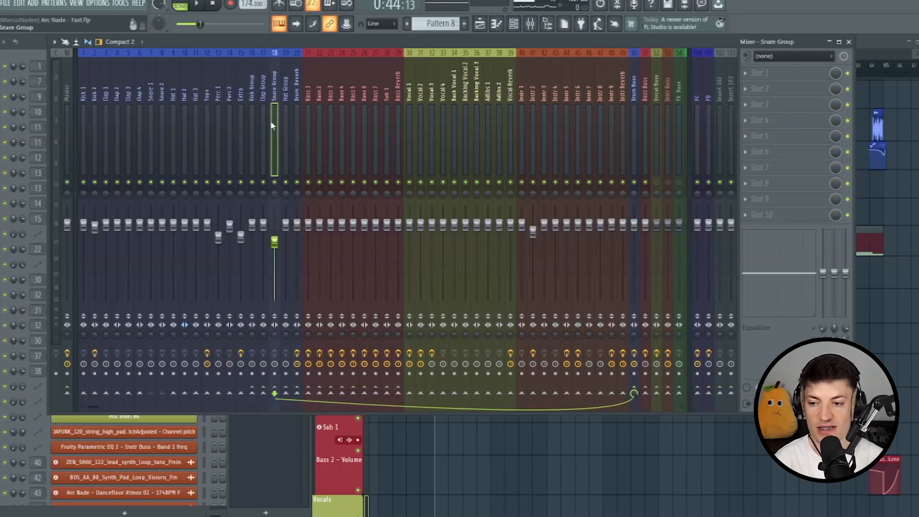
left_click(263, 120)
left_click(253, 120)
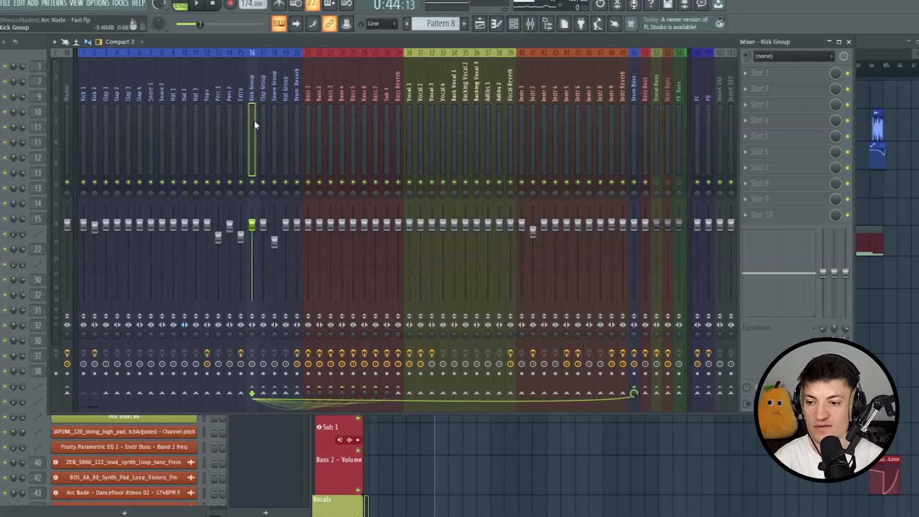
key("space")
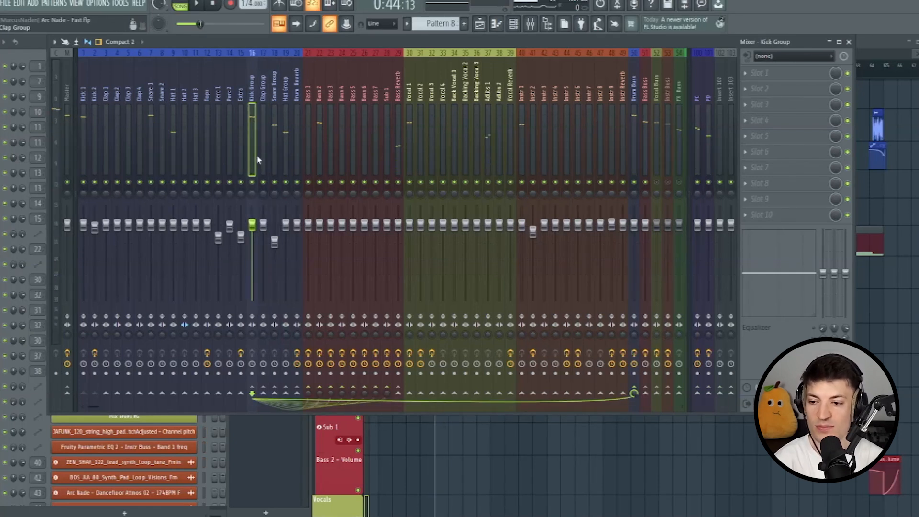
key("space")
key("space")
Review the Drum Buss effects and open FabFilter Pro-L 2 on the Master track
left_click(634, 133)
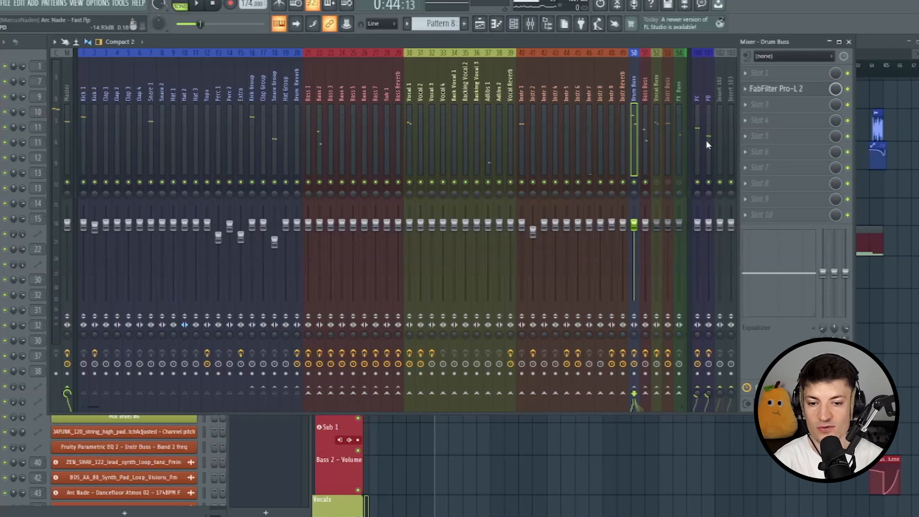
left_click(59, 118)
left_click(67, 120)
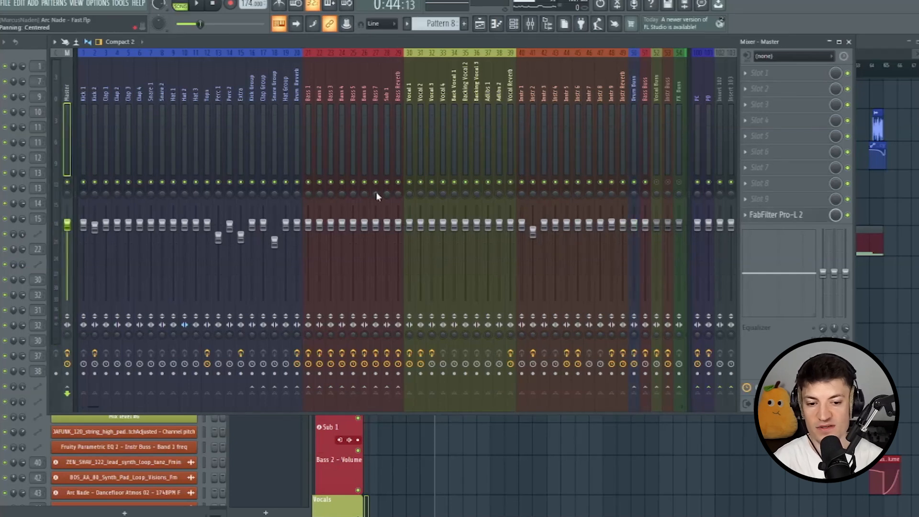
left_click(814, 216)
Bring the intro's instrument clips into view in the playlist and place the playhead at bar 7
left_click_drag(918, 127, 870, 66)
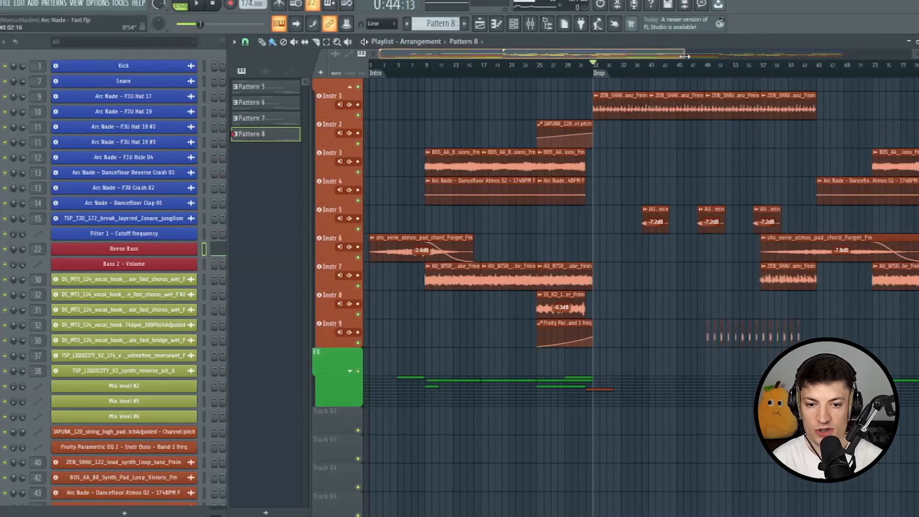
scroll(618, 87, "up", 3)
mouse_move(618, 87)
left_mouse_down()
mouse_move(639, 90)
mouse_move(591, 102)
mouse_move(609, 91)
left_mouse_up()
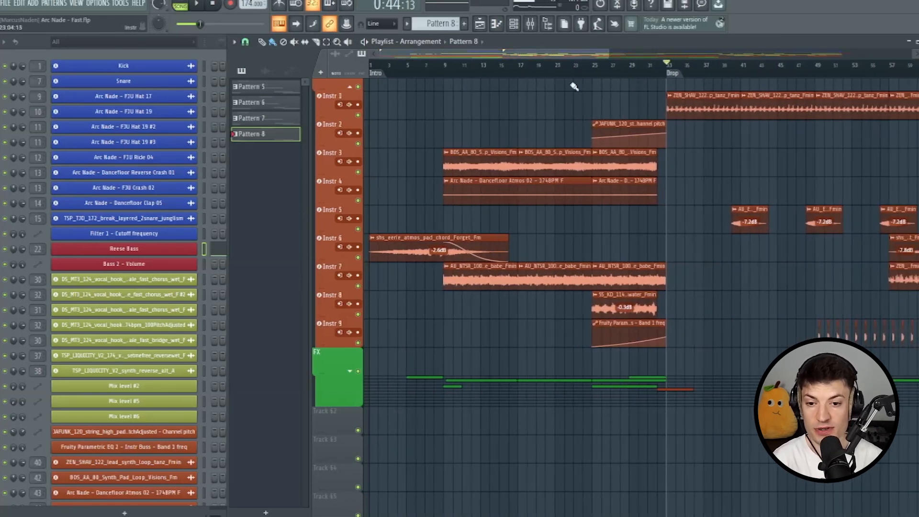
left_click_drag(609, 54, 552, 89)
left_click_drag(521, 54, 468, 75)
left_click_drag(412, 66, 449, 71)
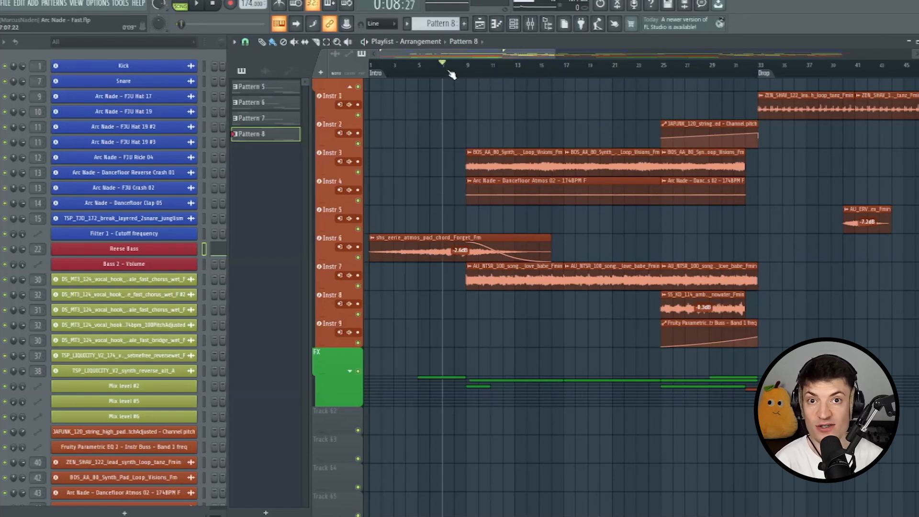
Move the playhead back to bar 5 and view the intro's instrument and FX clips in the playlist
left_click_drag(556, 51, 644, 51)
left_click_drag(421, 64, 402, 65)
left_click_drag(644, 52, 533, 79)
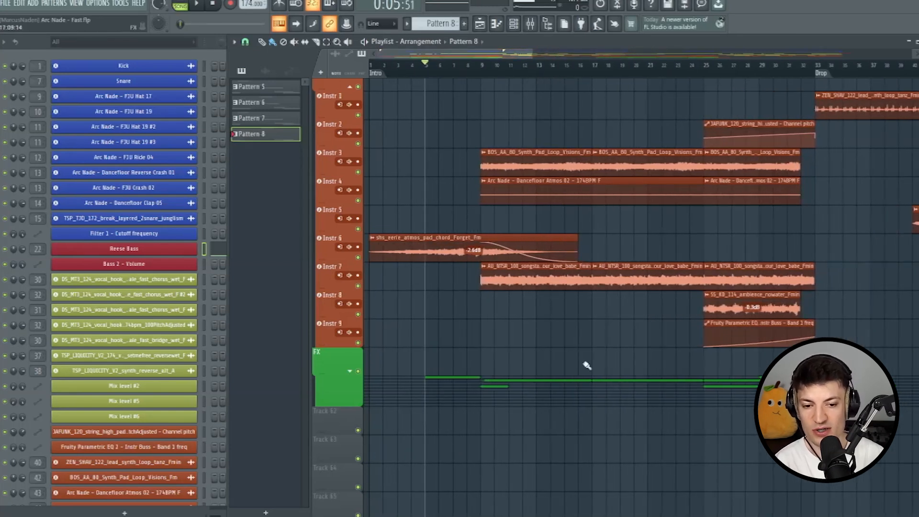
scroll(406, 185, "down", 3)
scroll(407, 80, "up", 3)
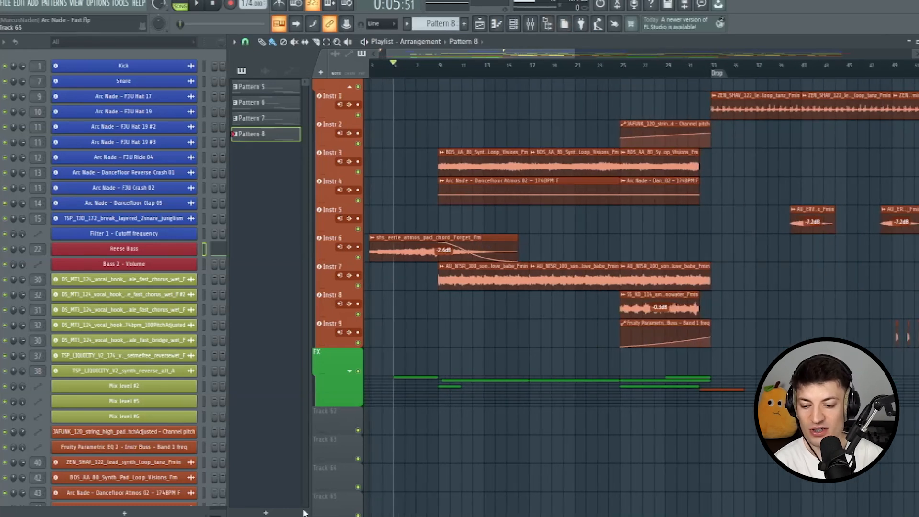
Inspect the SpliceBridge plugin on mixer track Insert 65, and close the mixer and the plugin
key("super")
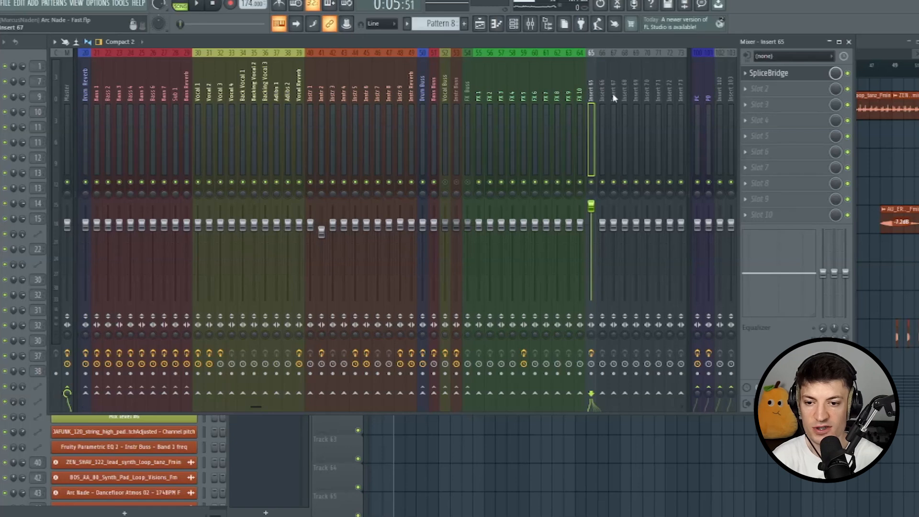
left_click(784, 74)
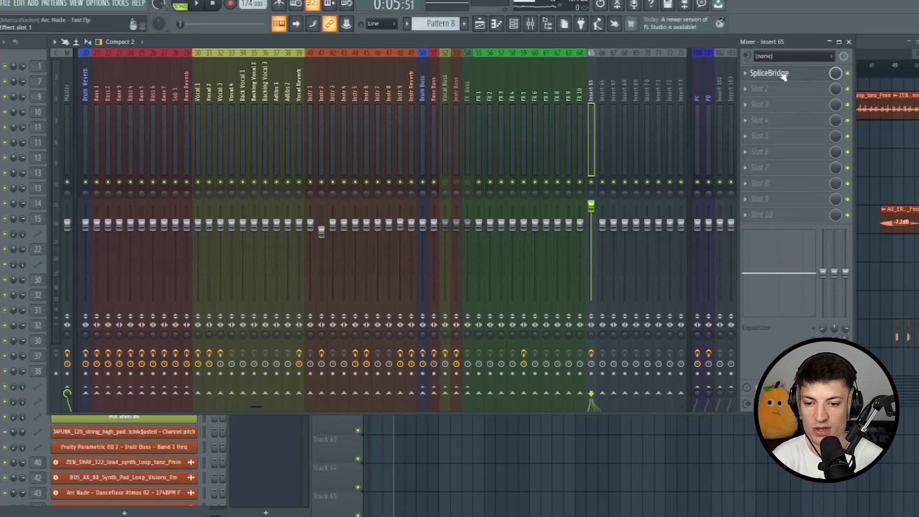
key("alt+Tab")
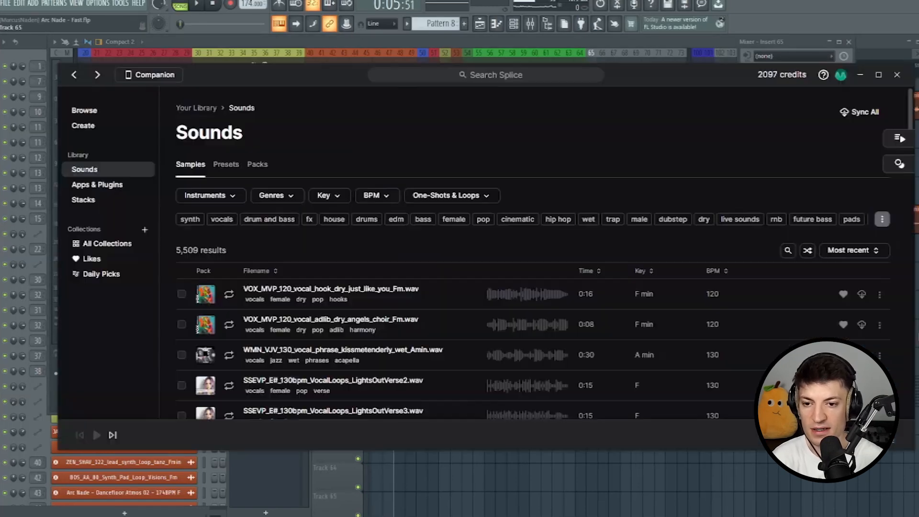
left_click(850, 42)
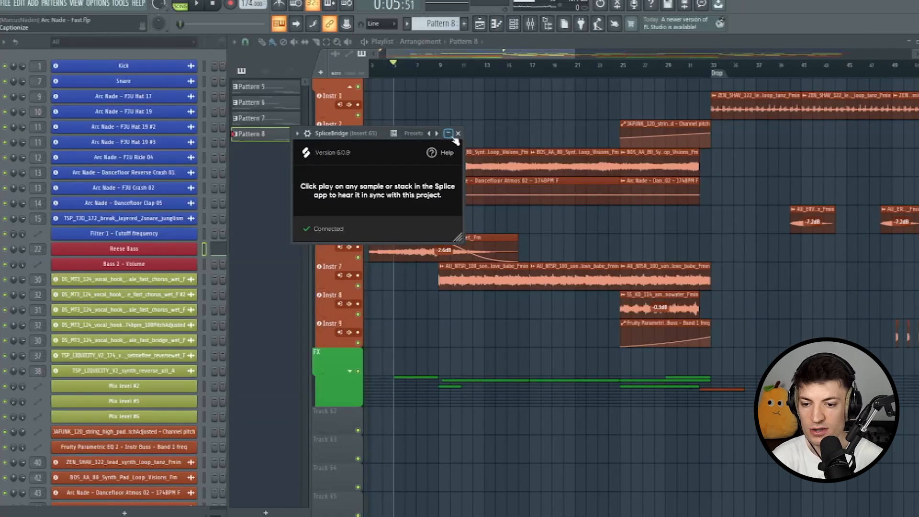
left_click(457, 134)
Switch to Splice, check the key transpose options for VOX_MVP_120_vocal_hook_dry_just_like_you_Fm.wav, and return to the FL Studio playlist
key("alt+Tab")
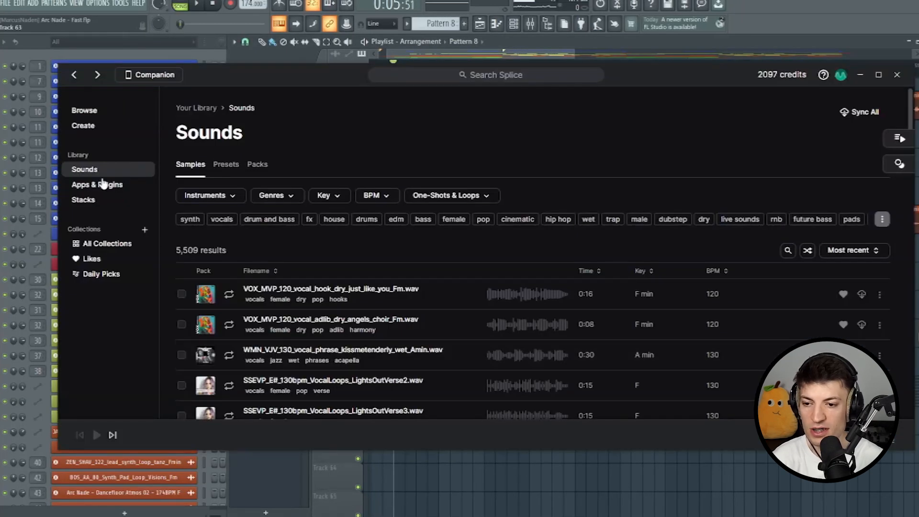
left_click(494, 73)
left_click(315, 138)
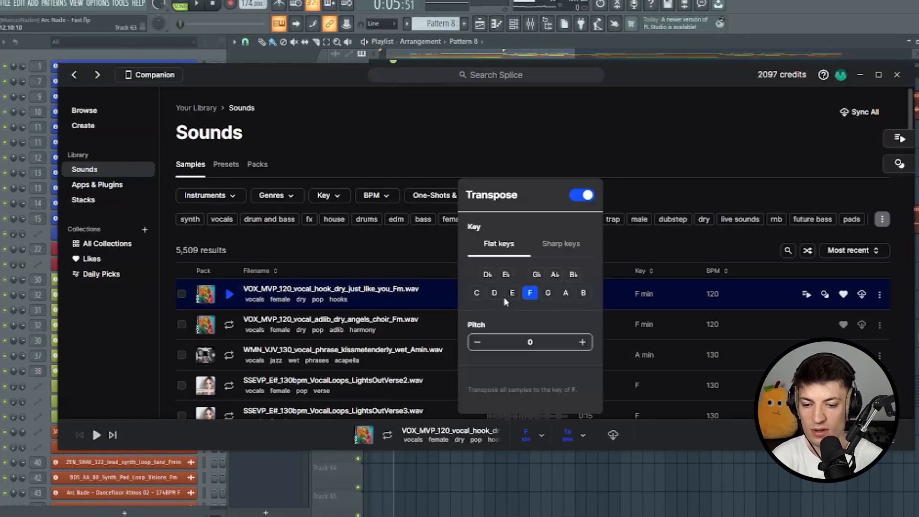
left_click(303, 248)
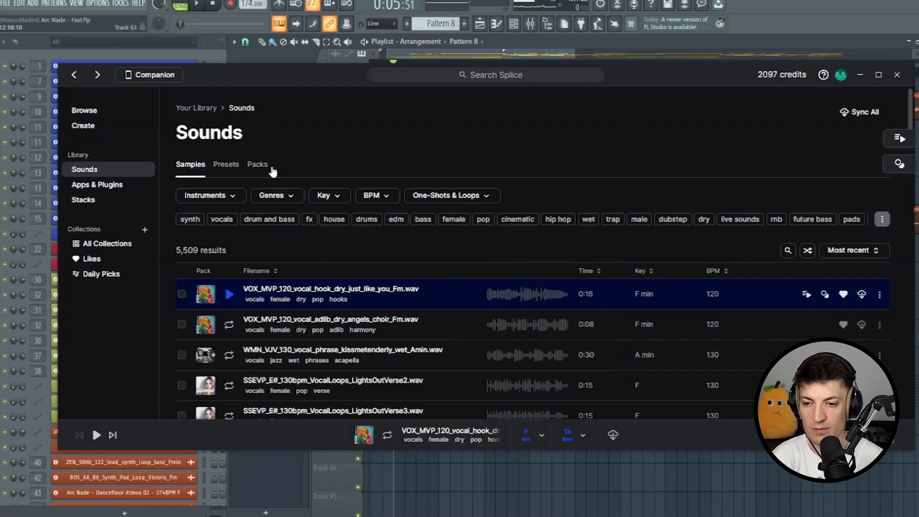
key("alt+Tab")
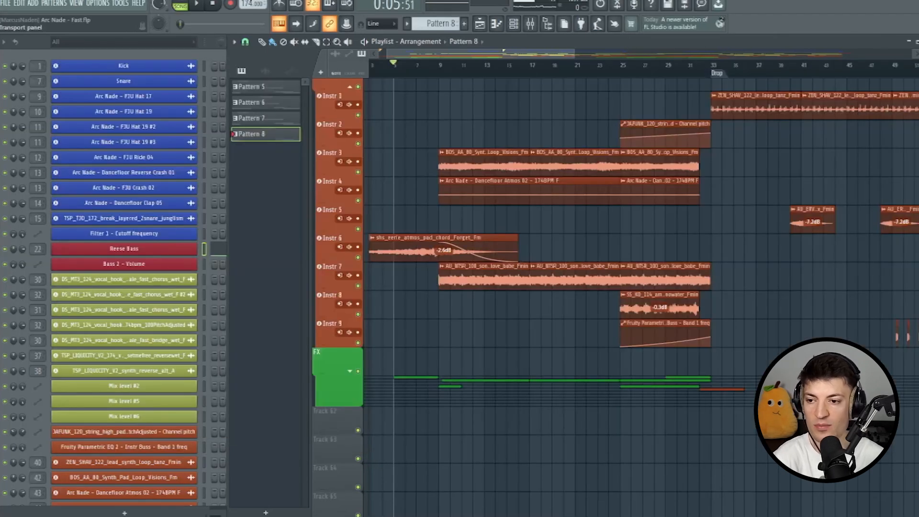
scroll(415, 72, "down", 3)
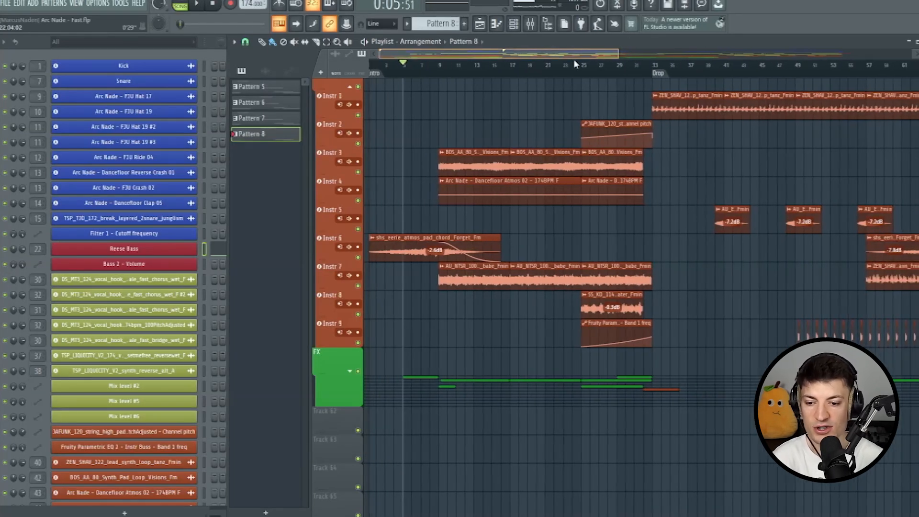
Solo the Instr 6 pad track in the playlist and place the playhead at bar 1
left_click_drag(414, 72, 542, 55)
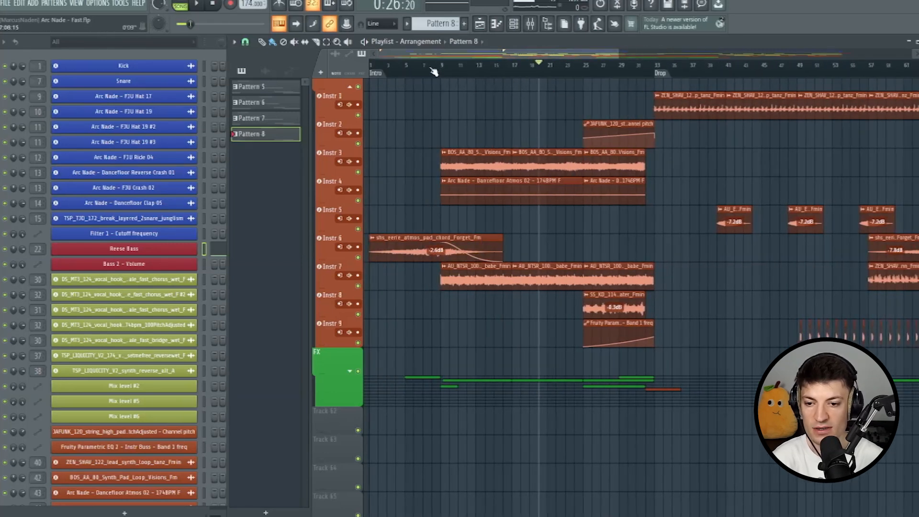
scroll(438, 70, "up", 1)
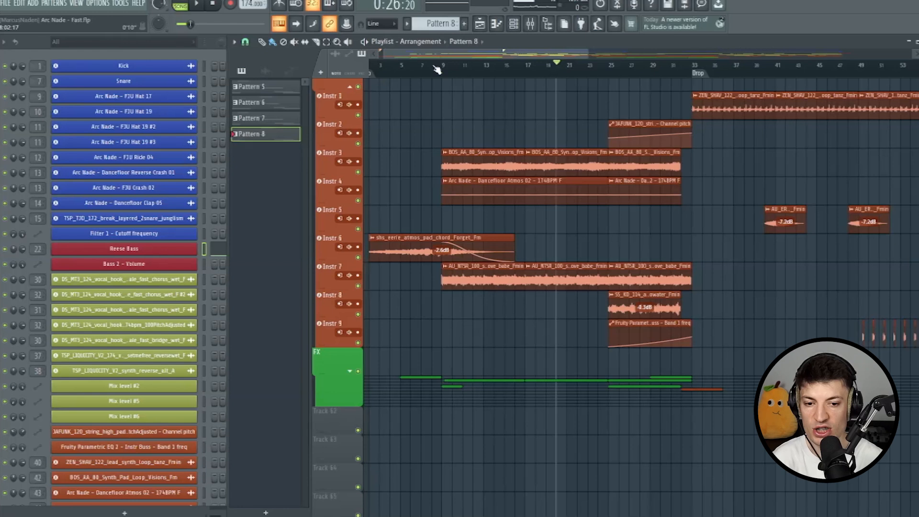
right_click(358, 257)
left_click_drag(404, 54, 348, 64)
left_click(371, 66)
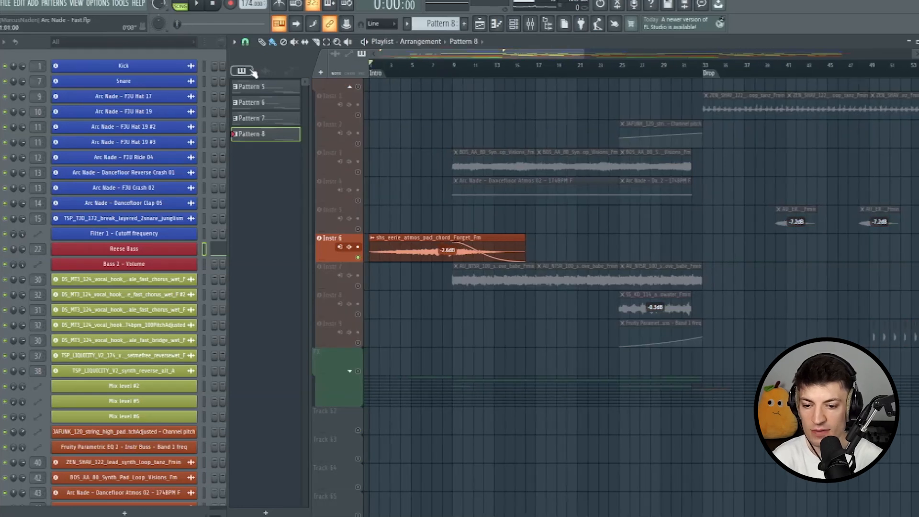
Show the audio clips in the picker and audition the soloed Instr 6 pad from bar 5
left_click(265, 71)
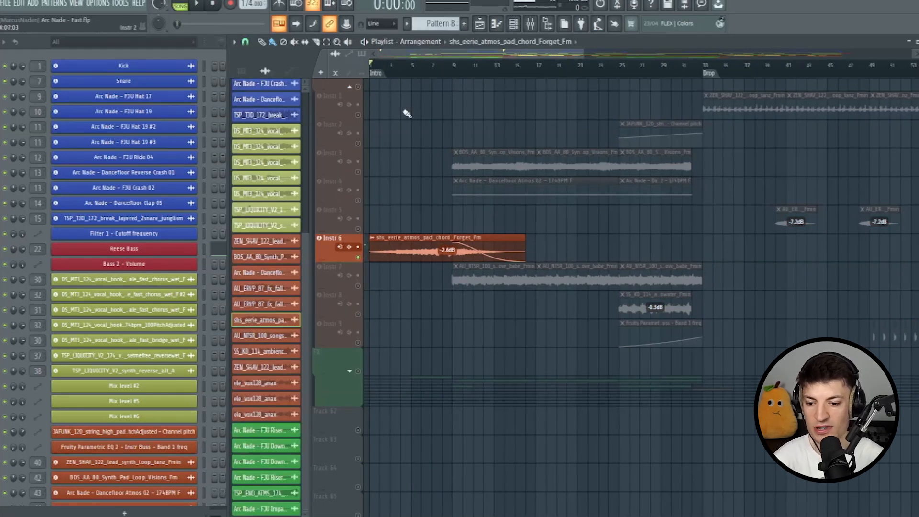
left_click(413, 66)
key("space")
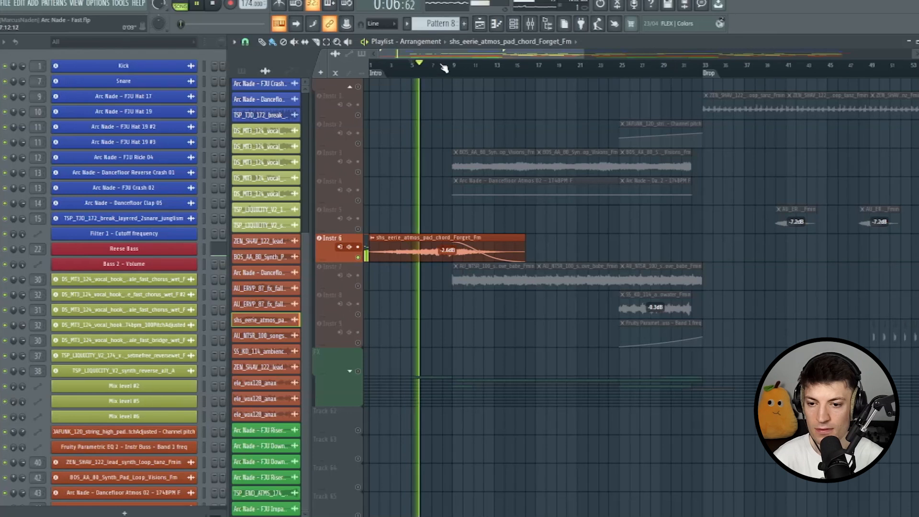
key("space")
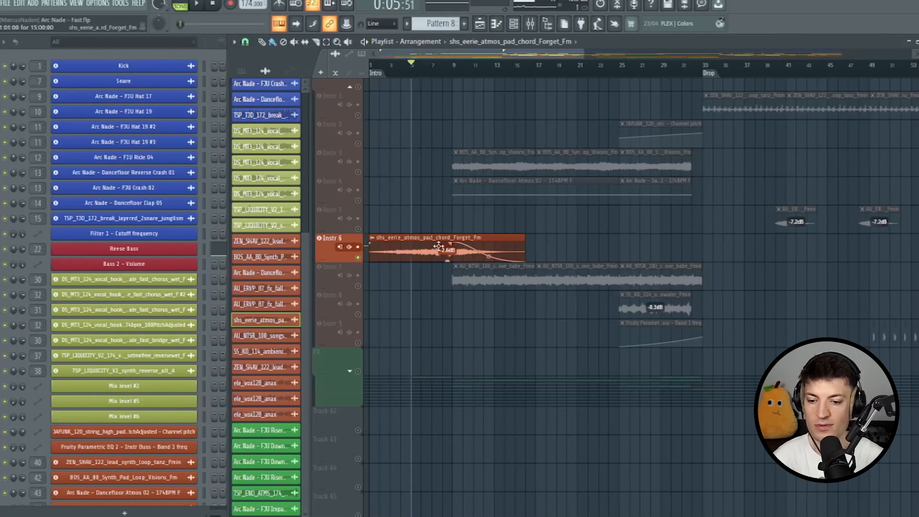
Unmute Instr 7, audition it from bar 9 while inspecting its AU_NTSR_100_songstarter clip settings, and mute Instr 6
left_click(358, 286)
left_click_drag(444, 66, 453, 68)
double_click(485, 277)
key("space")
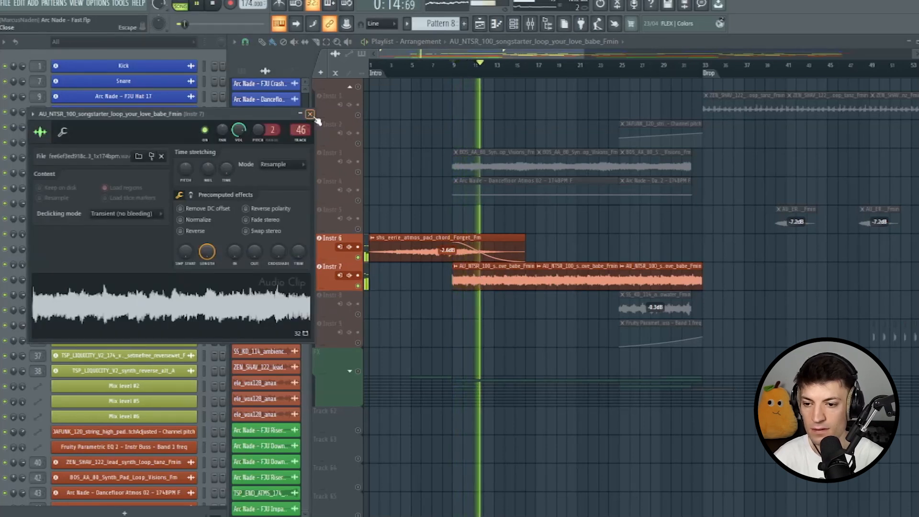
left_click(312, 115)
left_click(362, 258)
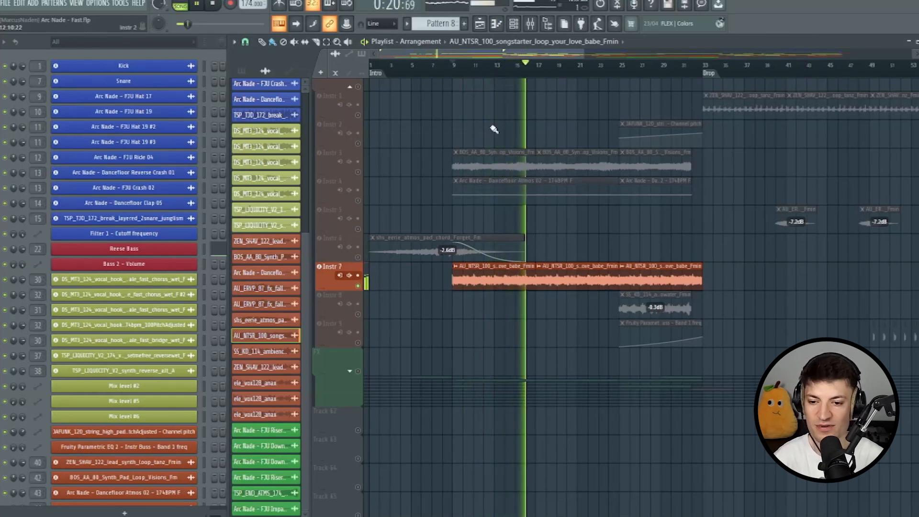
key("space")
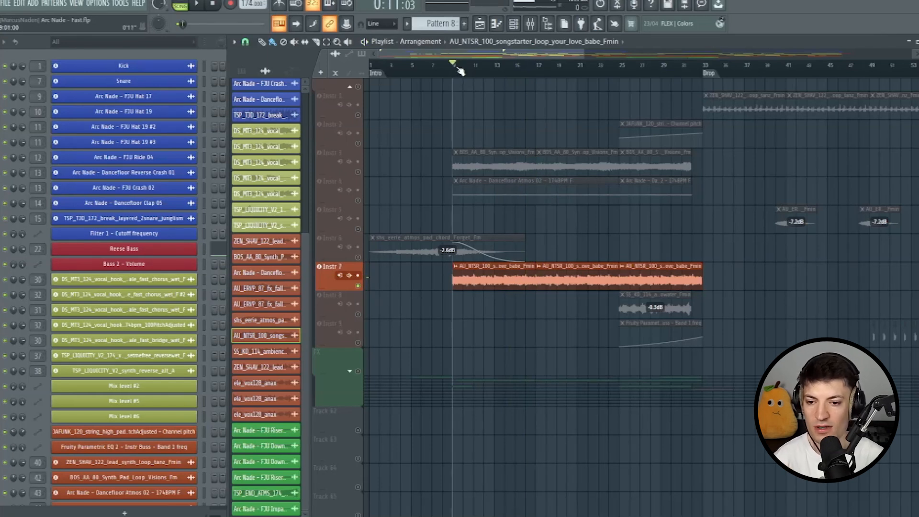
Unmute Instr 4, inspect its Arc Nade - Dancefloor Atmos 02 clip settings, and audition it with Instr 7 from bar 9
left_click(358, 200)
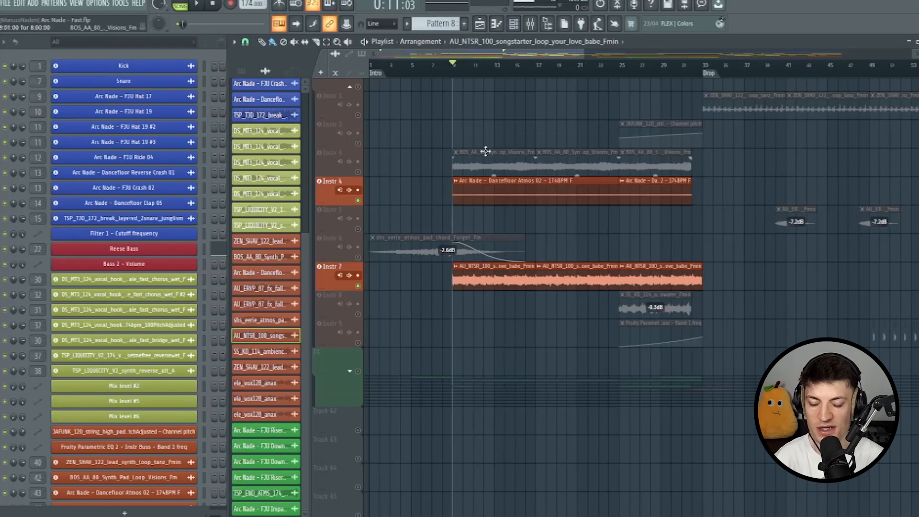
scroll(476, 78, "up", 2)
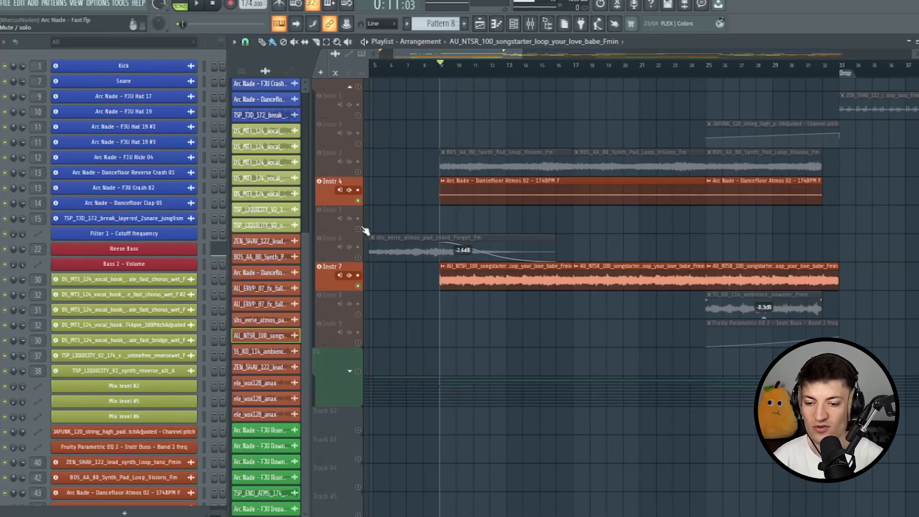
double_click(644, 183)
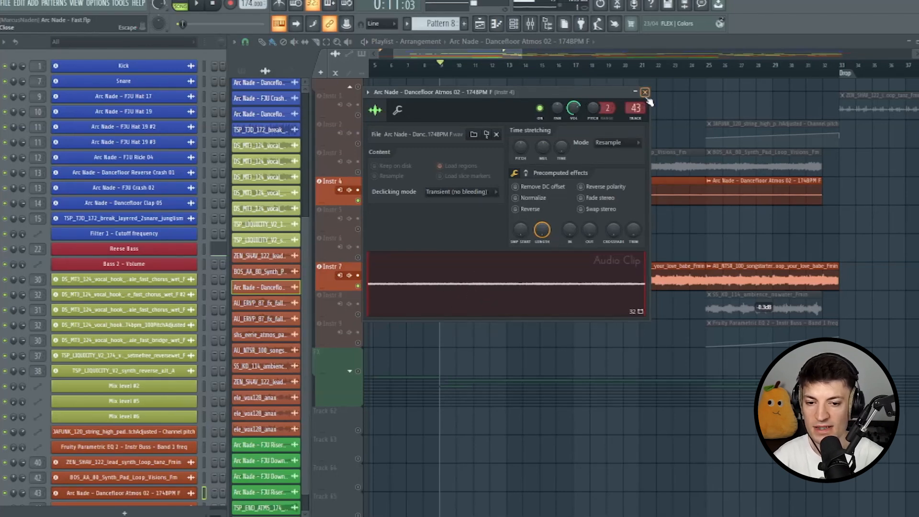
left_click(646, 93)
key("space")
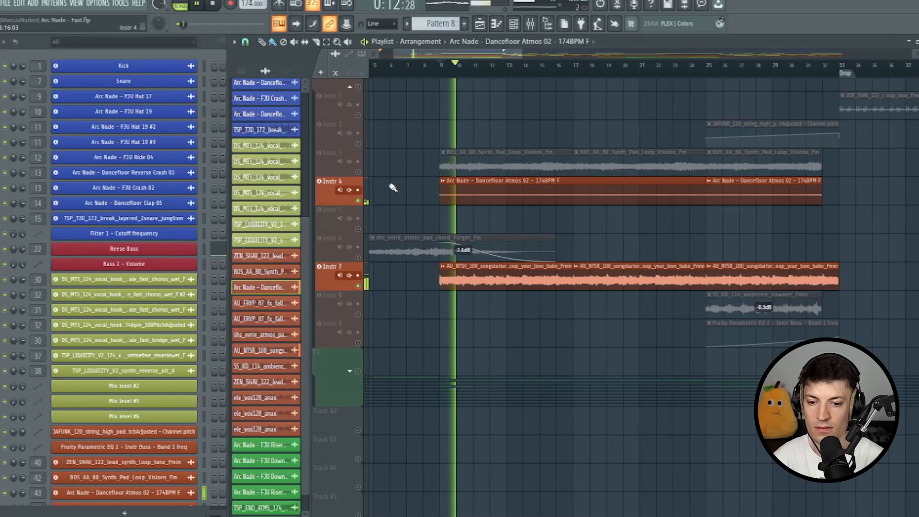
key("space")
Inspect the soloed Instr 3 BOS_AA_80_Synth_Pad_Loop_Visions_Fm clip settings, and audition it with Instr 4 and Instr 7 from bar 9
left_click(359, 201)
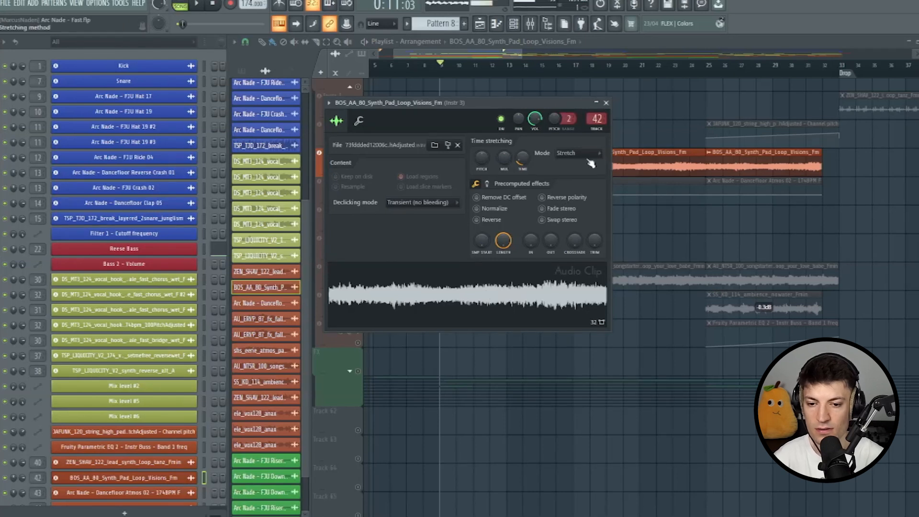
left_click(607, 103)
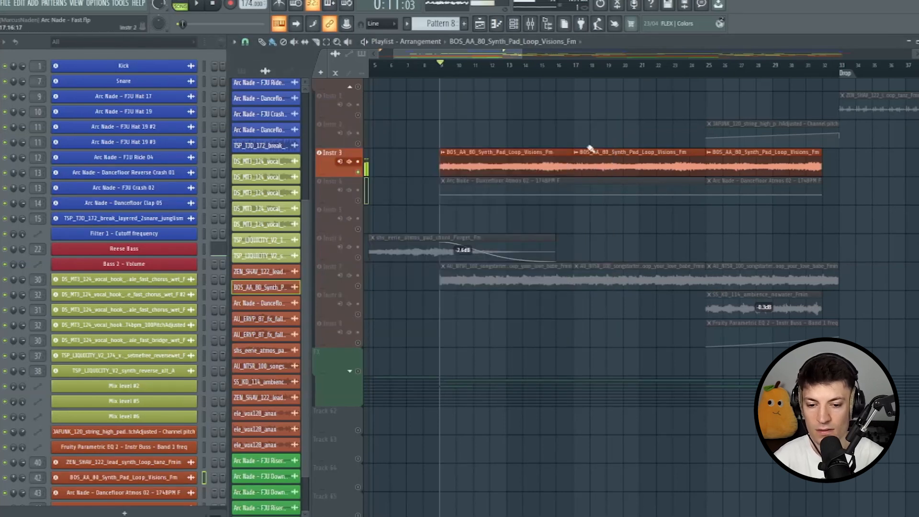
left_click(358, 287)
left_click(358, 201)
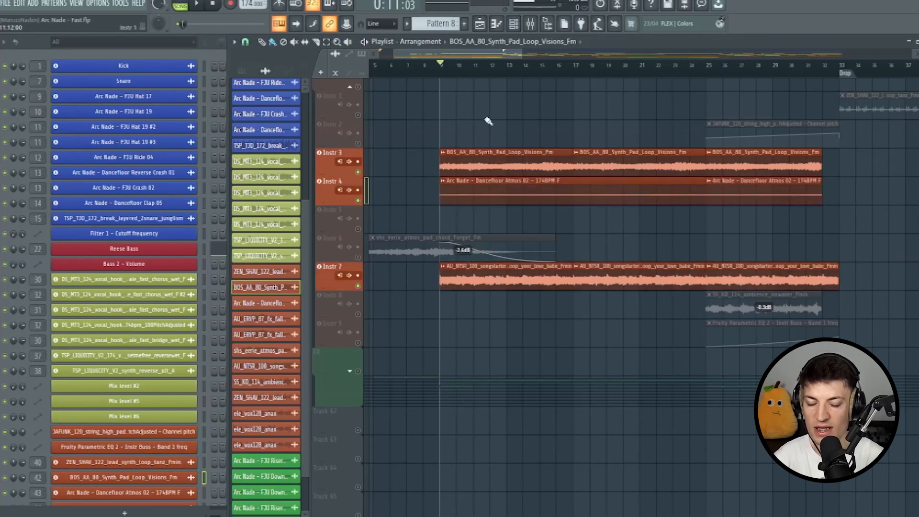
left_click_drag(522, 55, 541, 54)
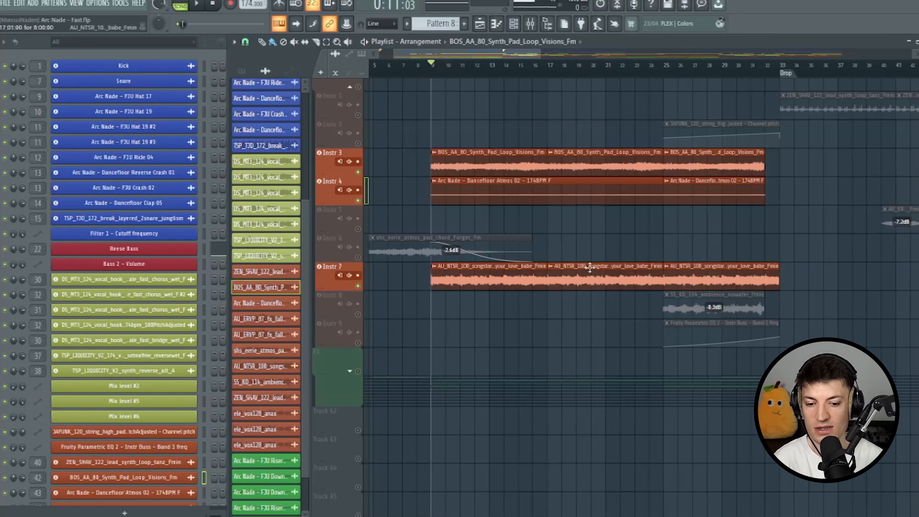
key("space")
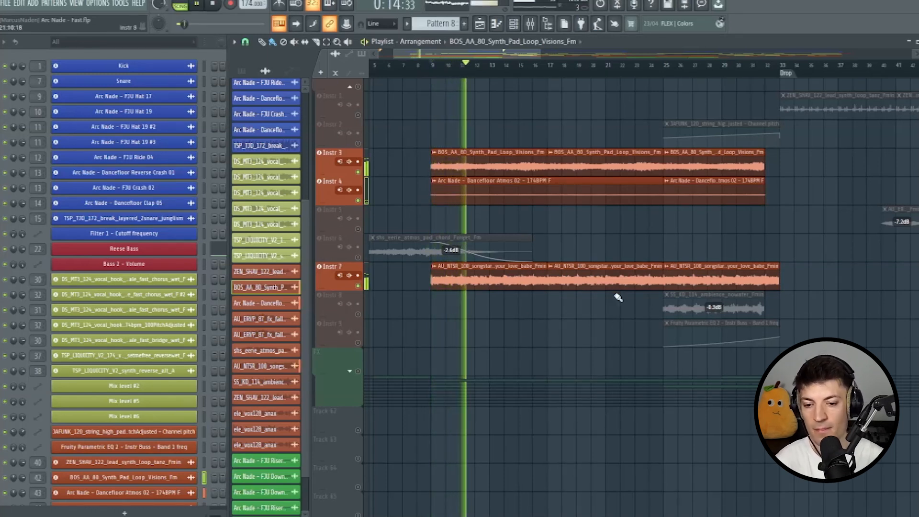
key("space")
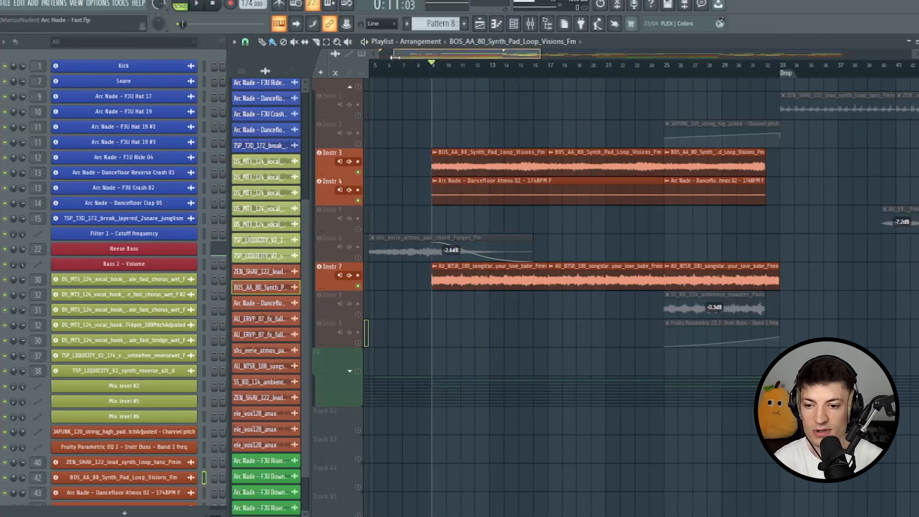
Solo Instr 8, audition it from bar 25, and inspect the SS_KD_114_ambience_nowater_Fmin clip settings
left_click_drag(395, 55, 379, 55)
scroll(533, 87, "up", 1)
left_click_drag(479, 72, 299, 95)
left_click_drag(469, 70, 796, 79)
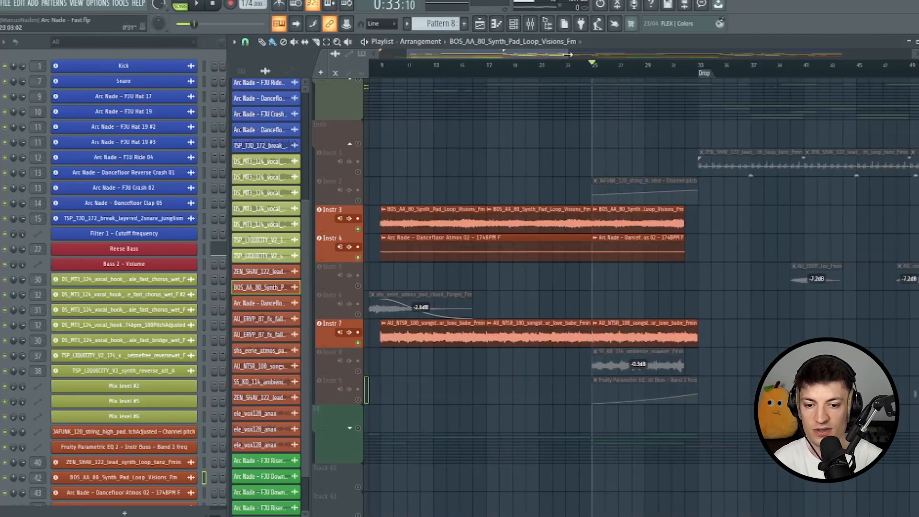
left_click_drag(534, 56, 563, 57)
right_click(360, 380)
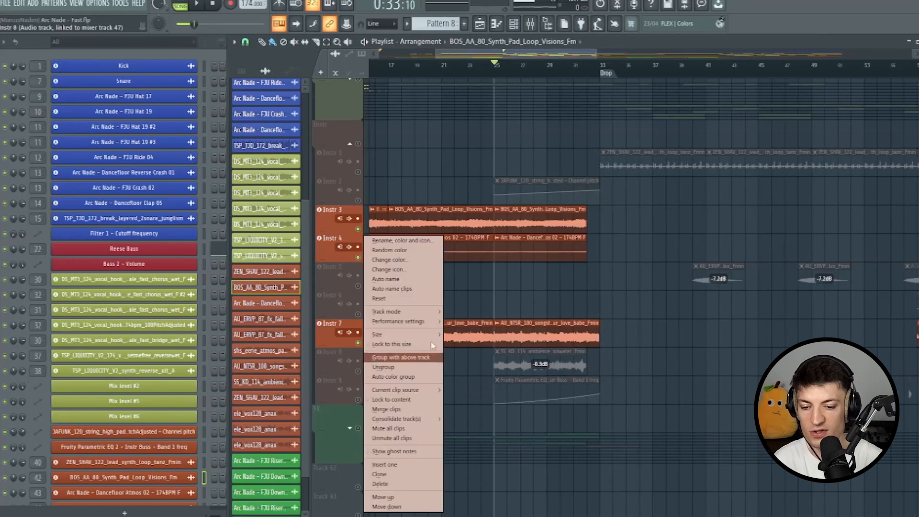
left_click(347, 384)
right_click(358, 372)
key("space")
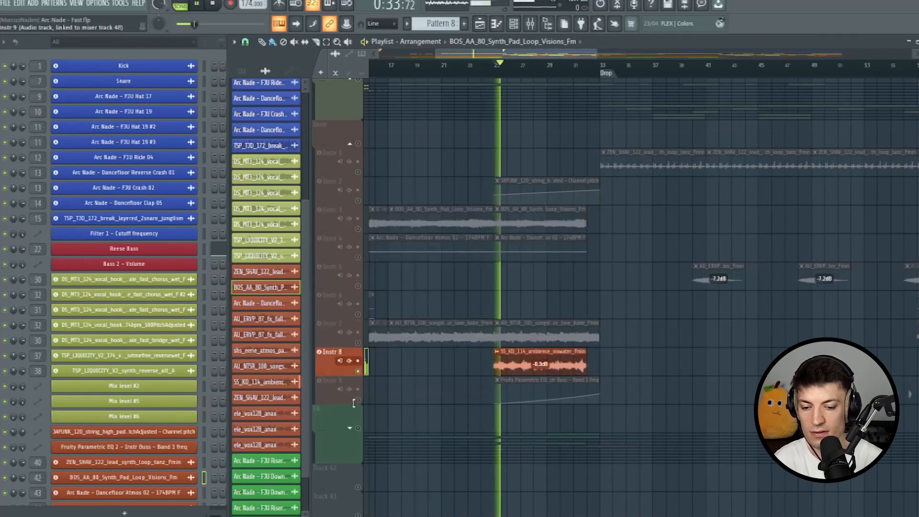
scroll(460, 384, "down", 2)
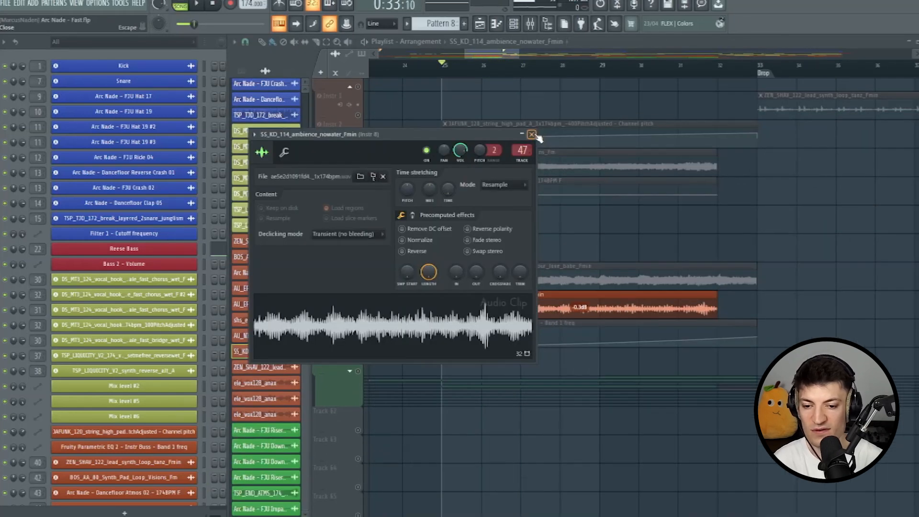
left_click(533, 135)
Unmute Instr 2, 3, 4, 7 and 9 alongside Instr 8 and play the build-up from bar 25 towards the drop
left_click(358, 343)
scroll(450, 319, "down", 3)
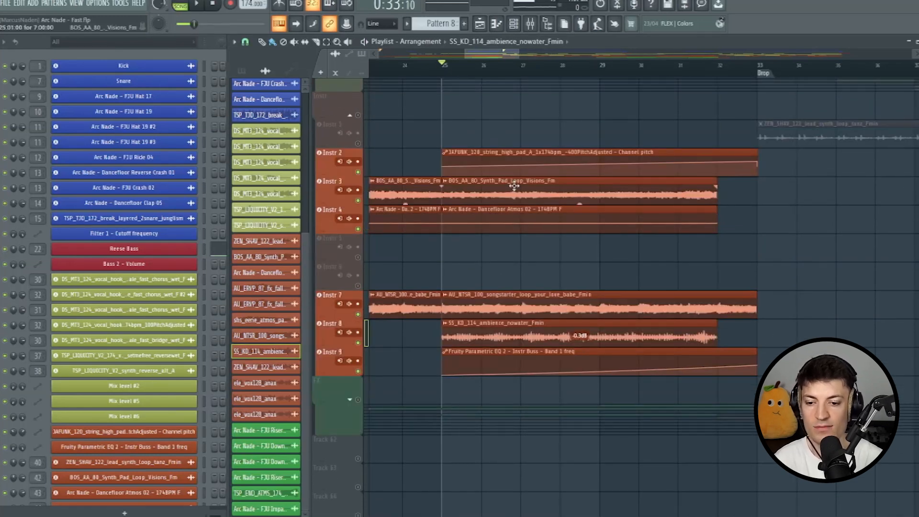
key("space")
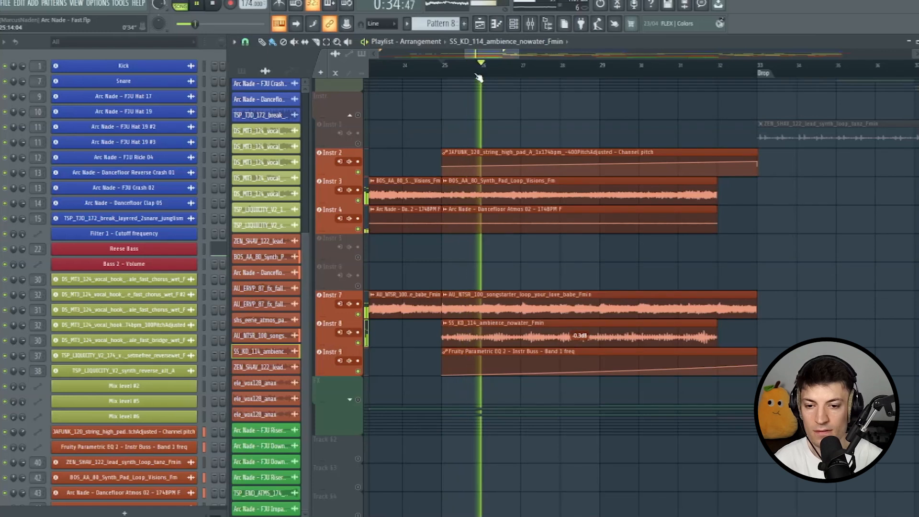
left_click_drag(512, 55, 552, 55)
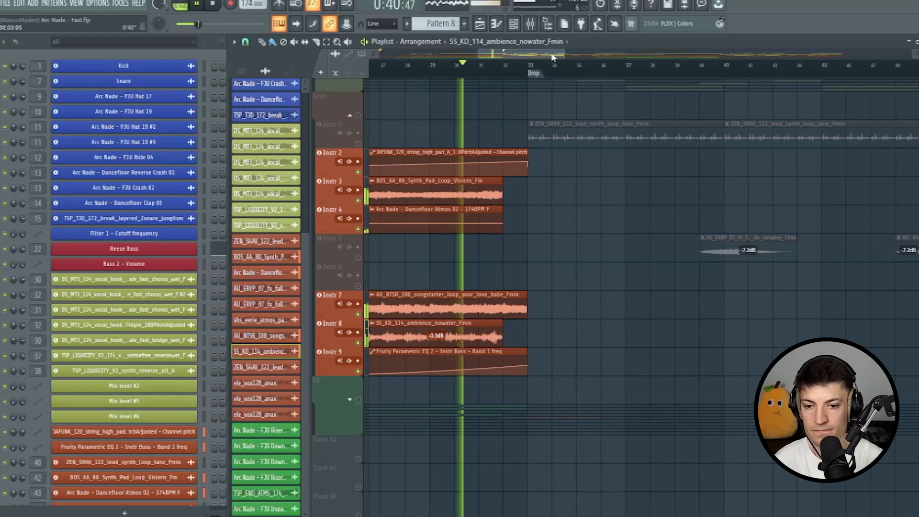
key("space")
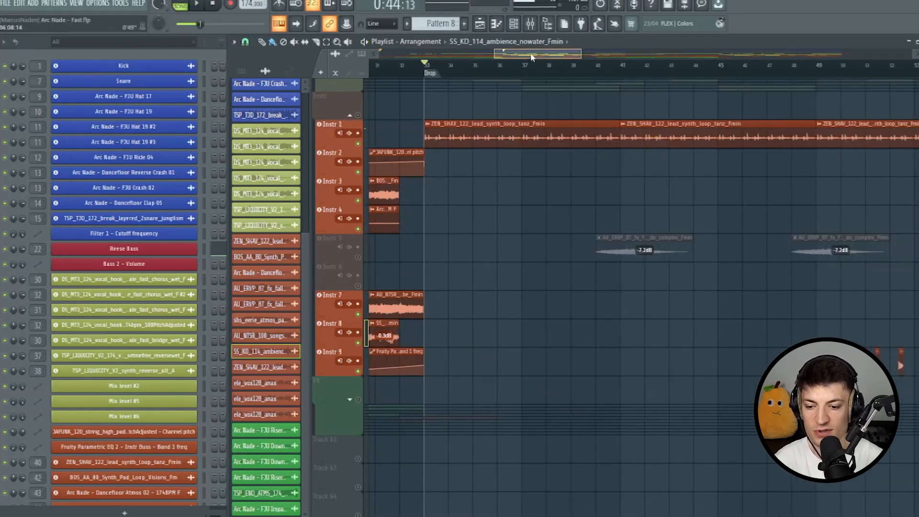
Play the start of the drop from bar 33 with the Instr 1 lead synth loop unmuted
key("space")
scroll(464, 309, "down", 2)
scroll(394, 324, "down", 2)
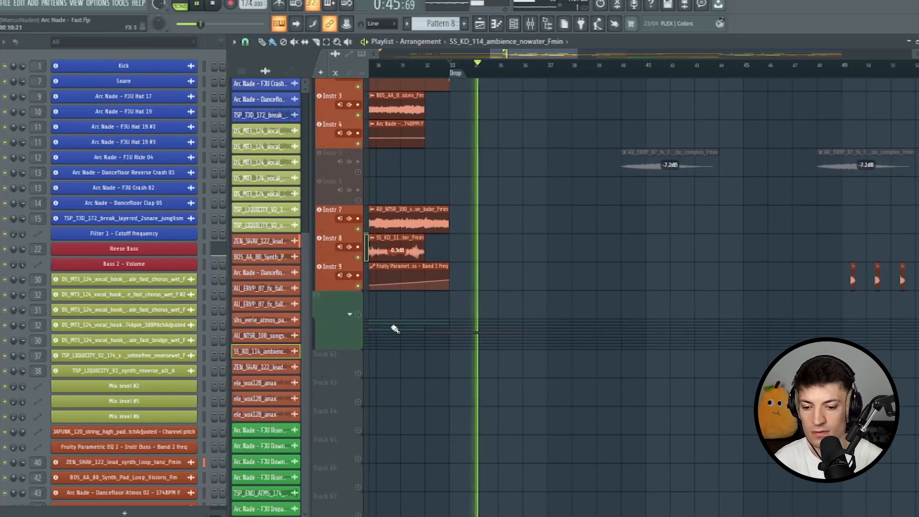
key("space")
Expand the FX group, solo the FX 5 track and place the playhead at bar 32
scroll(357, 335, "down", 2)
left_click(358, 401)
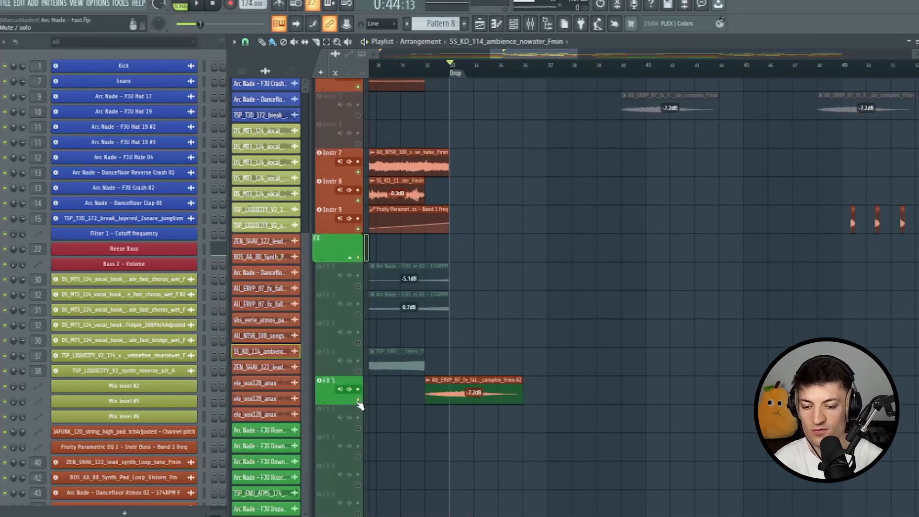
left_click(426, 70)
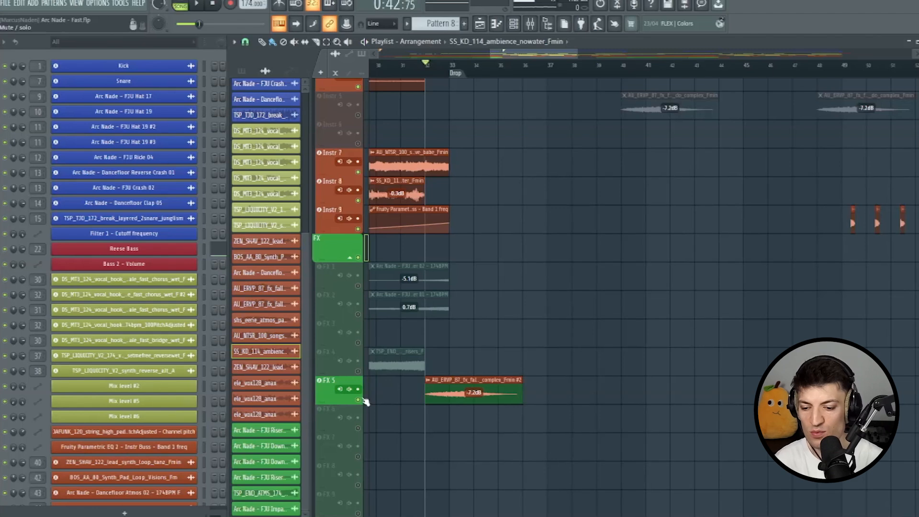
scroll(416, 392, "down", 2)
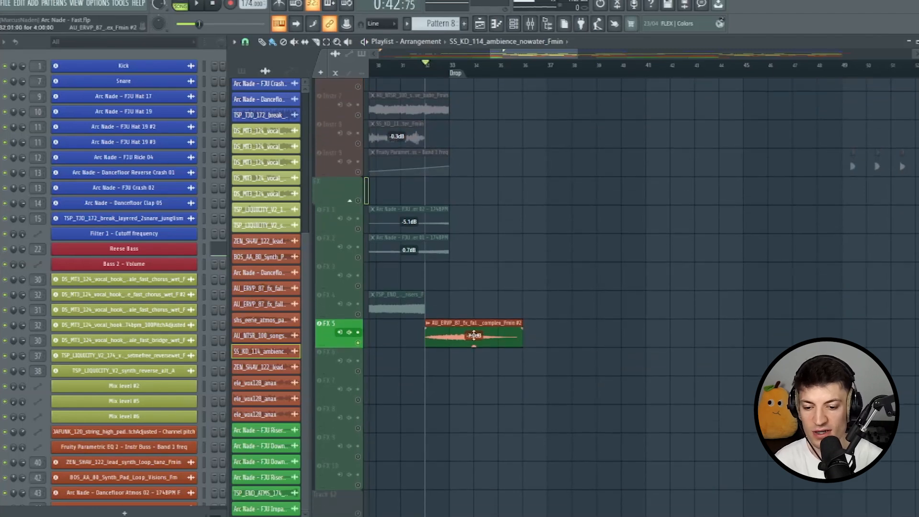
Check the FX 5 mixer effects, and audition the AU_ERVP_87_fx_fall one-shot from bar 32 with its clip settings open
left_click(531, 24)
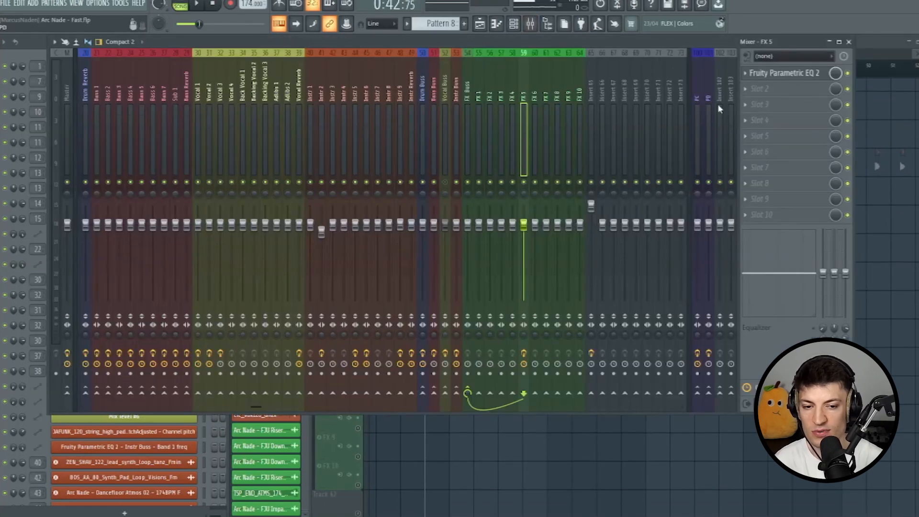
left_click(849, 42)
left_click_drag(549, 65, 548, 77)
key("space")
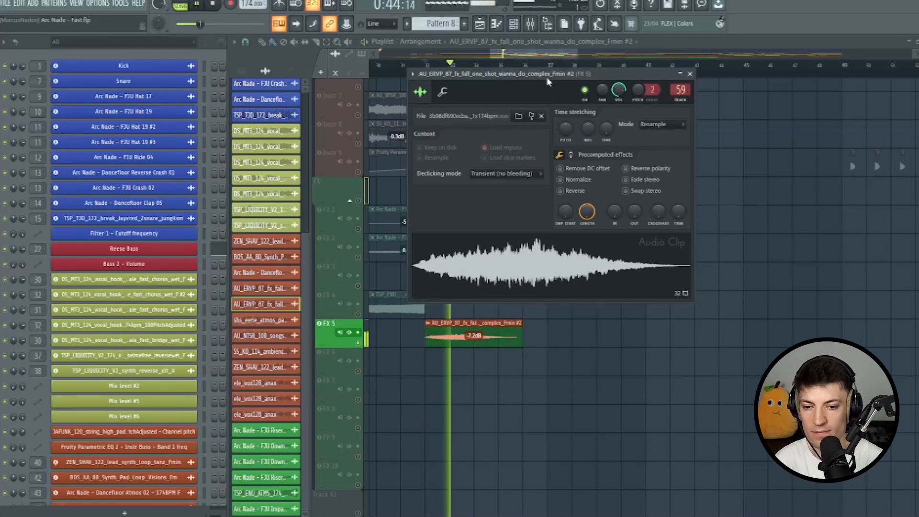
key("space")
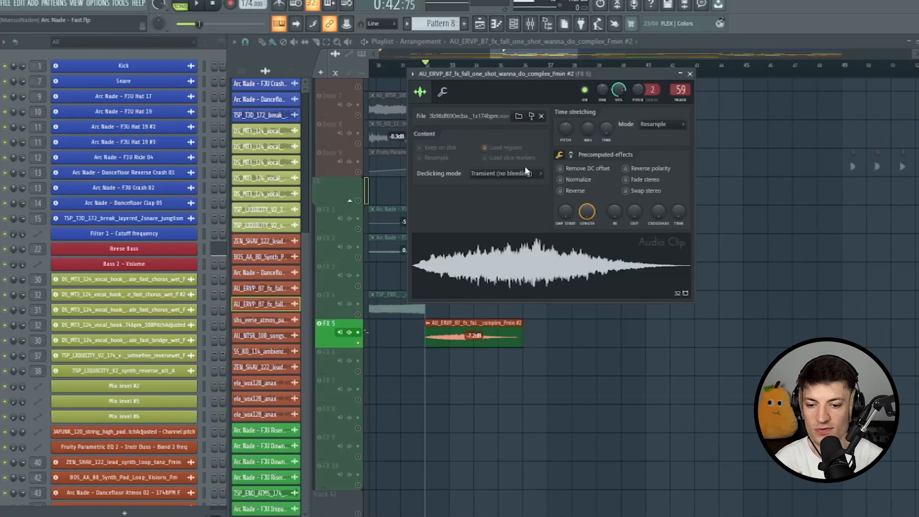
left_click(690, 73)
scroll(445, 338, "up", 2)
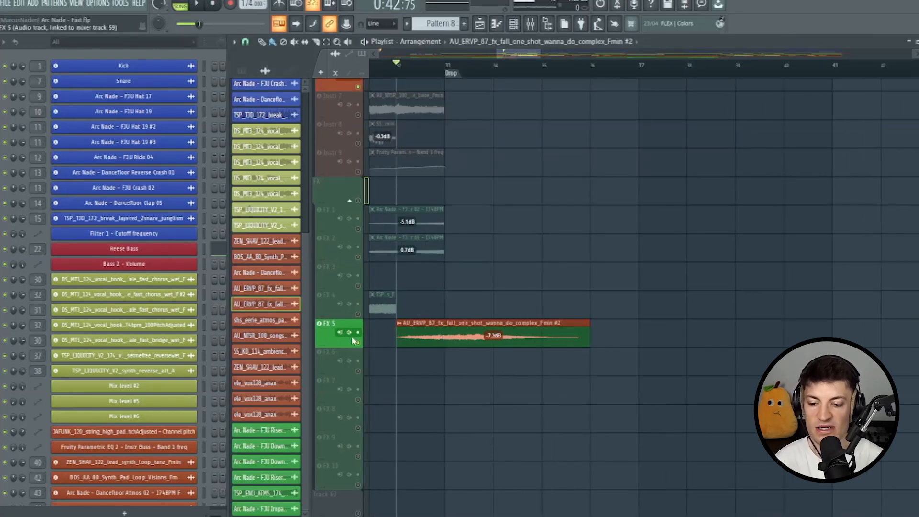
Play the soloed FX 5 fall one-shot from bar 32 and place the playhead at the drop on bar 33
key("space")
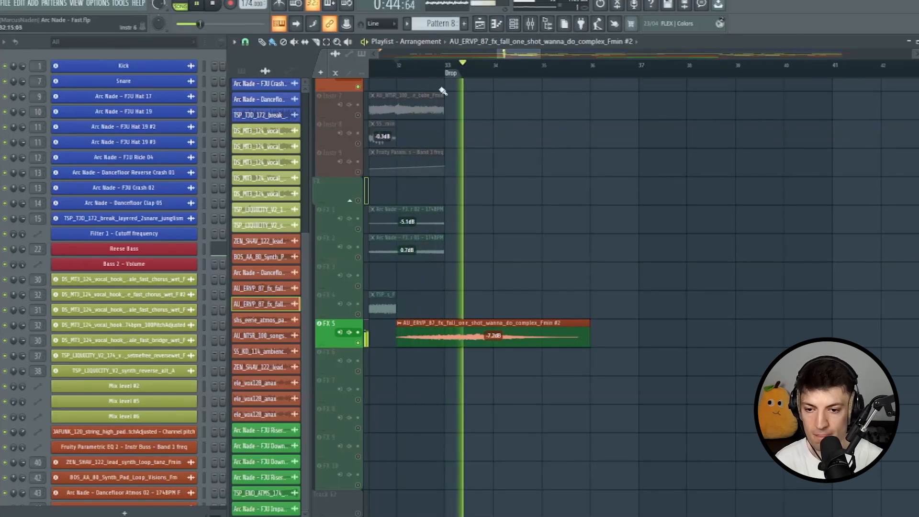
left_click(447, 64)
key("space")
scroll(467, 239, "up", 5)
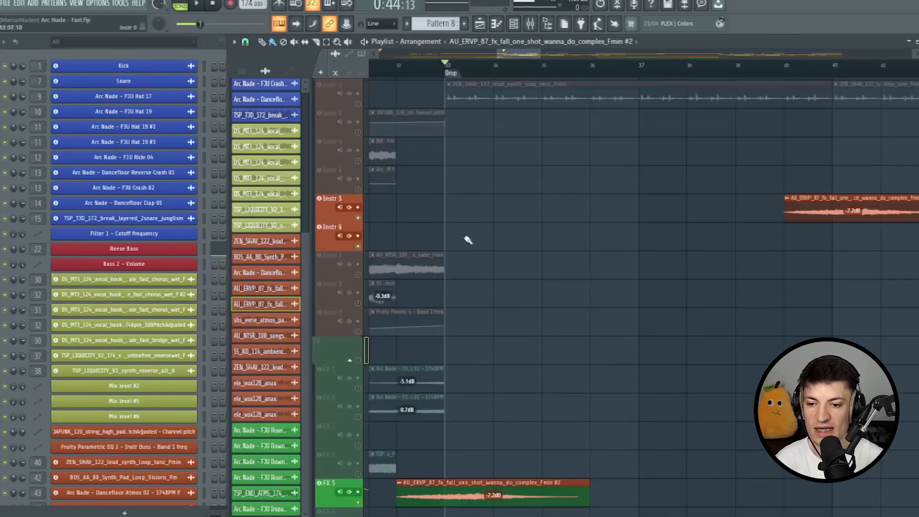
Play the full mix from bar 32 into the drop with every track unmuted
left_click(421, 71)
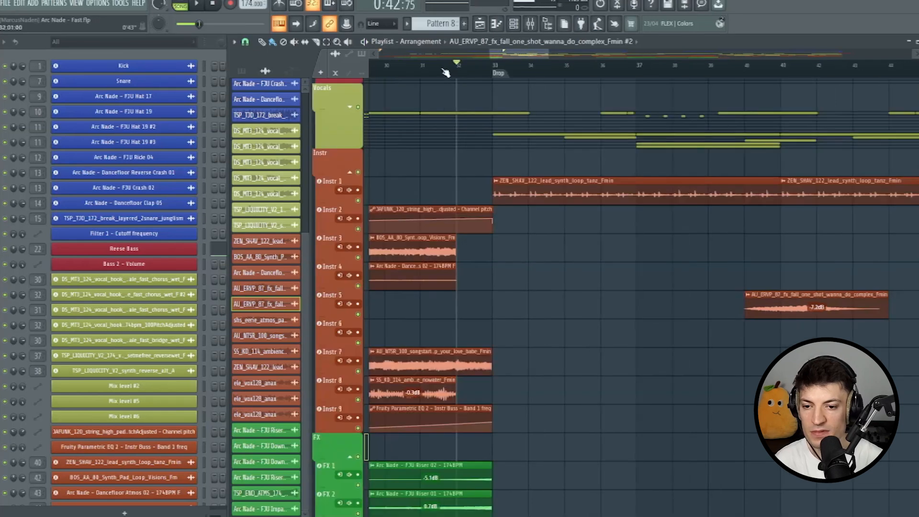
key("space")
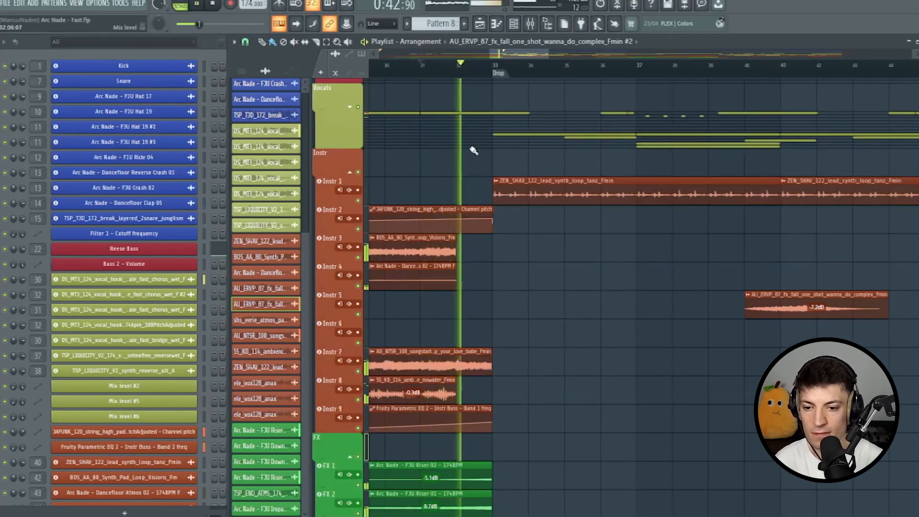
scroll(479, 192, "down", 6)
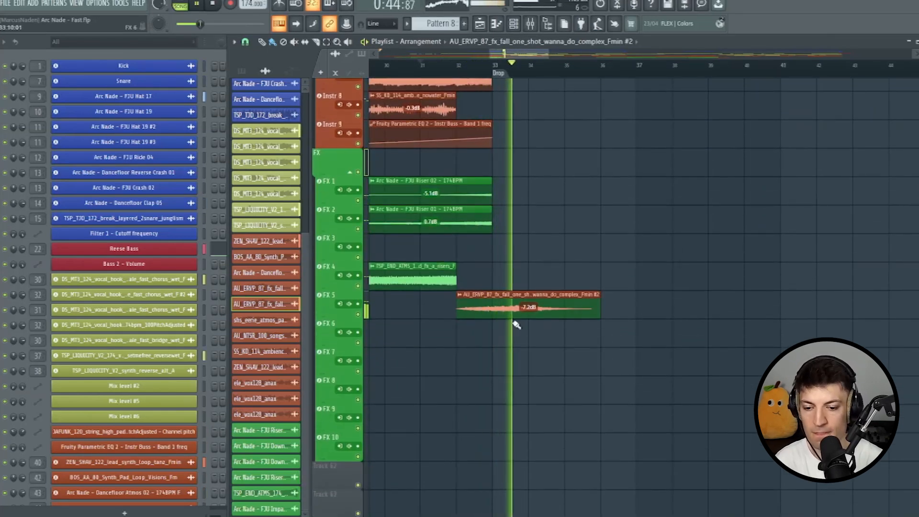
scroll(498, 268, "up", 6)
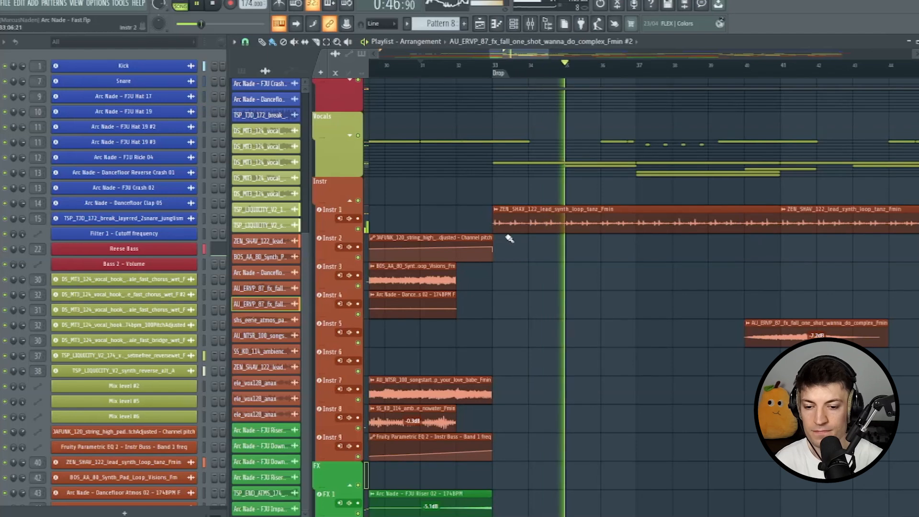
scroll(509, 240, "down", 3)
key("space")
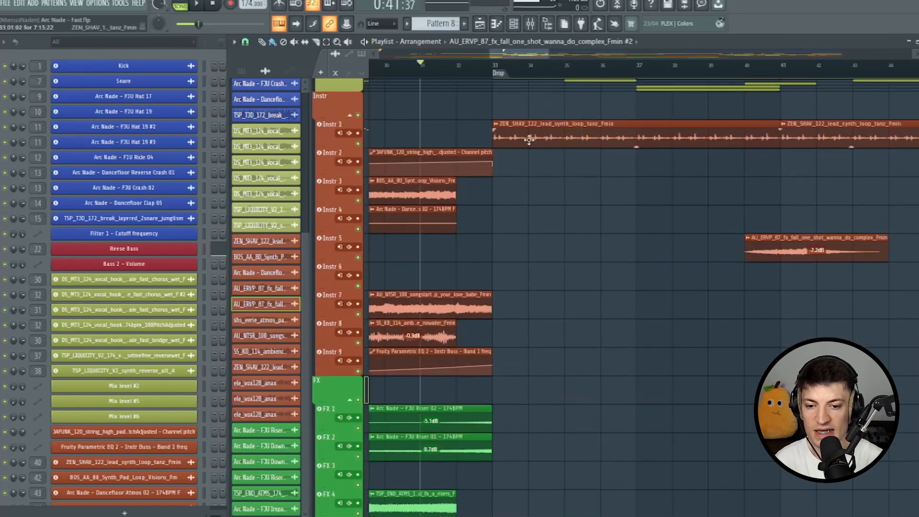
Audition the arrangement from bar 40 and place the playhead at bar 49, where the Instr 9 clips begin
left_click_drag(534, 55, 540, 57)
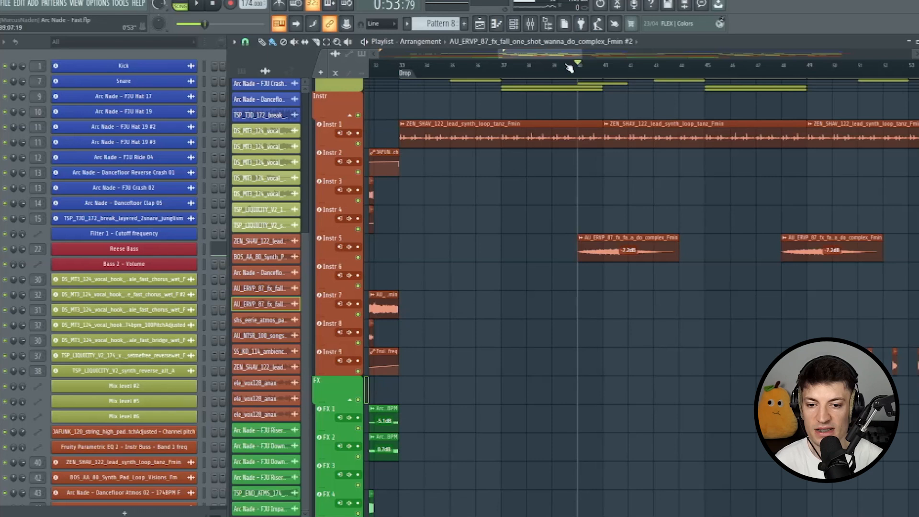
left_click_drag(570, 55, 579, 56)
key("space")
left_click_drag(544, 54, 547, 55)
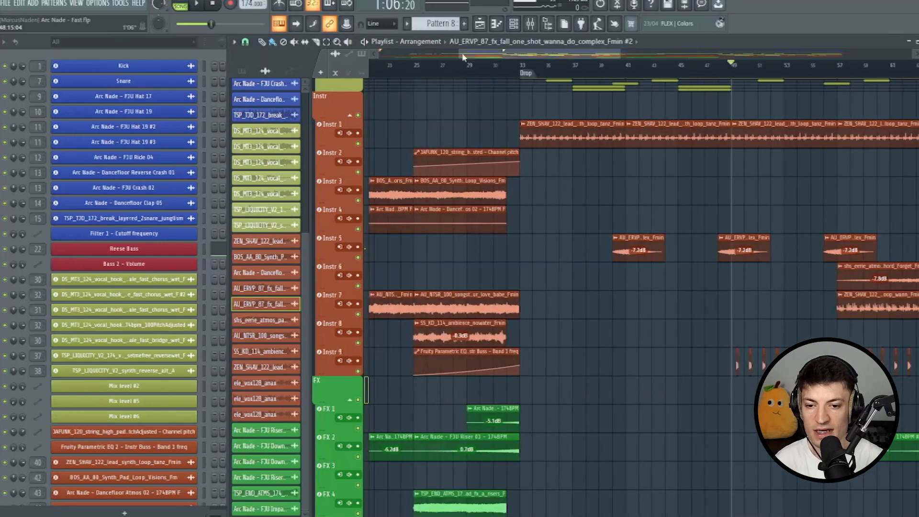
left_click_drag(505, 56, 557, 56)
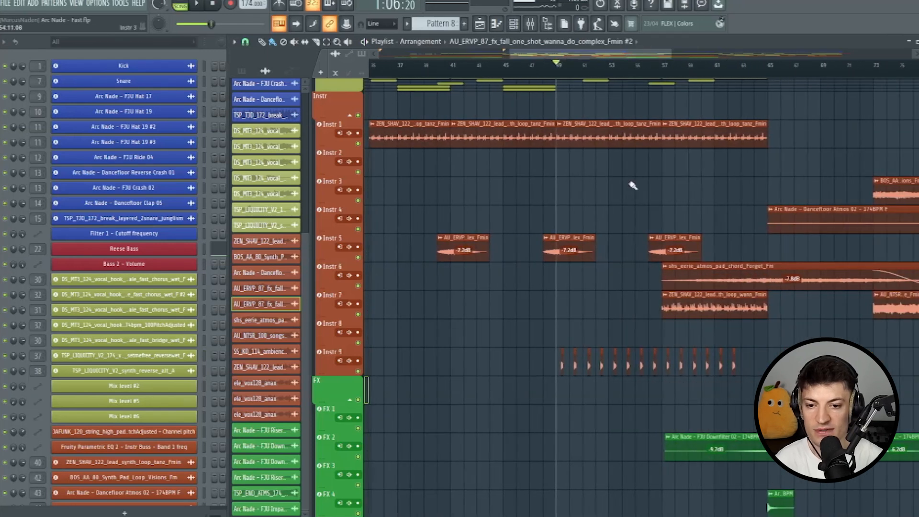
Inspect the clip settings of the ele_vox128_anax vocal sample on Instr 9
scroll(634, 184, "down", 5)
scroll(663, 71, "up", 3)
double_click(476, 219)
left_click_drag(239, 140, 419, 101)
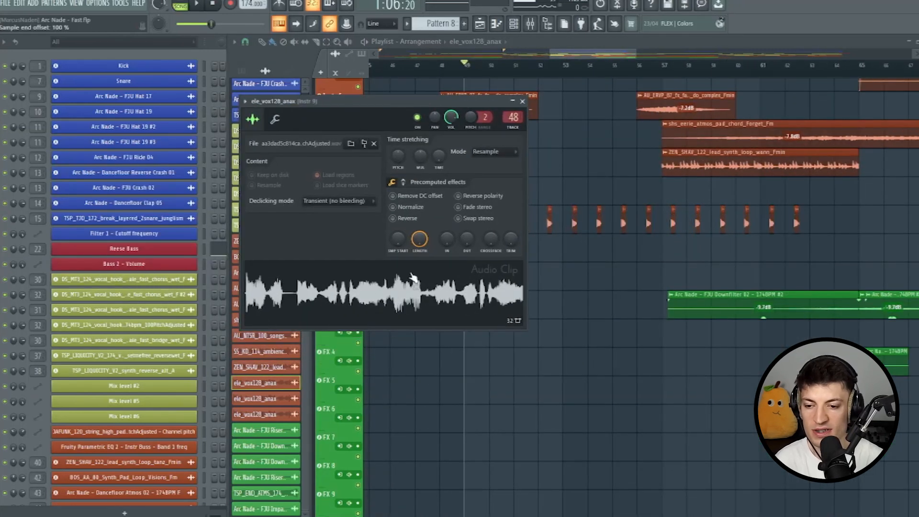
left_click(524, 102)
Solo the Instr 9 track and play its vocal chops from bar 49
right_click(360, 231)
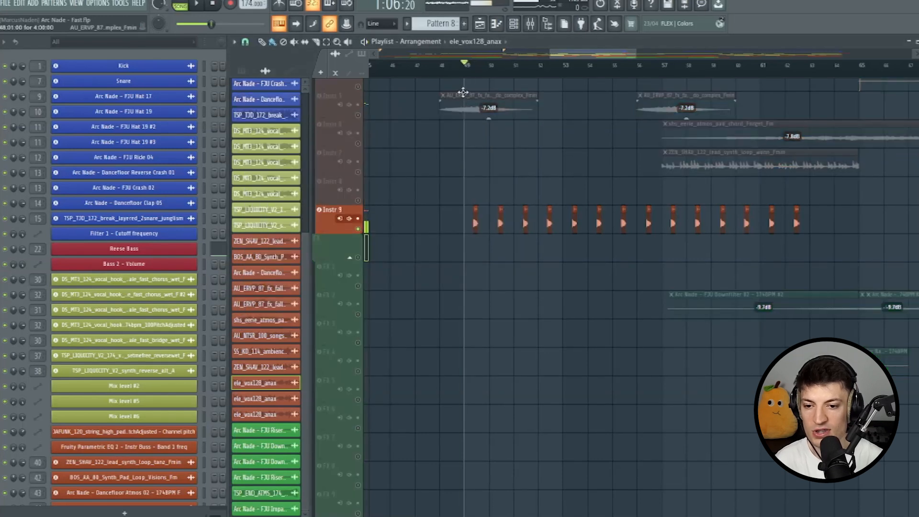
scroll(463, 67, "up", 4)
left_click(251, 42)
left_click(269, 187)
key("space")
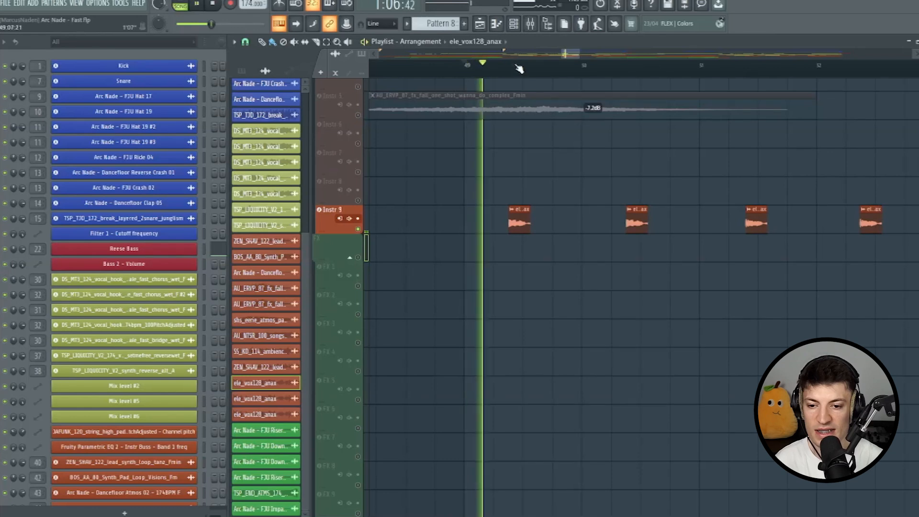
scroll(520, 70, "down", 2)
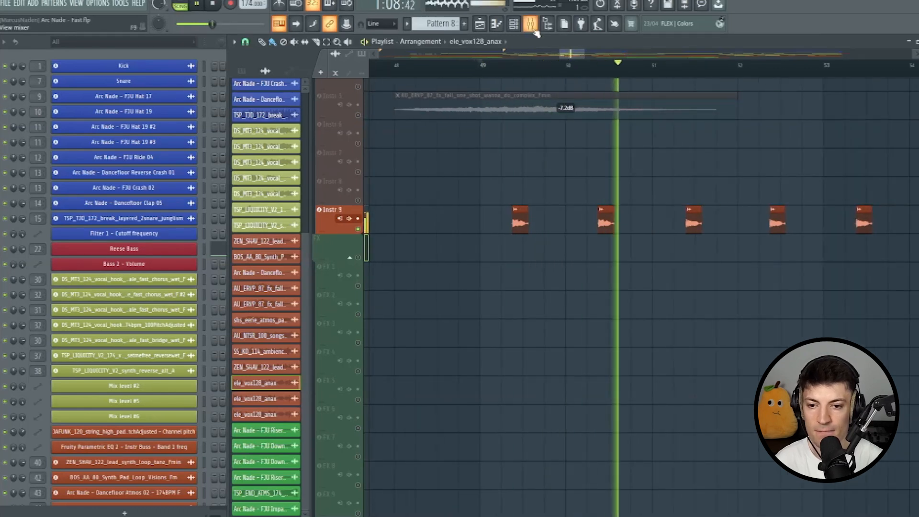
Inspect the Instr 9 mixer effects, opening ValhallaRoom and FabFilter Pro-L 2
key("F9")
left_click(779, 74)
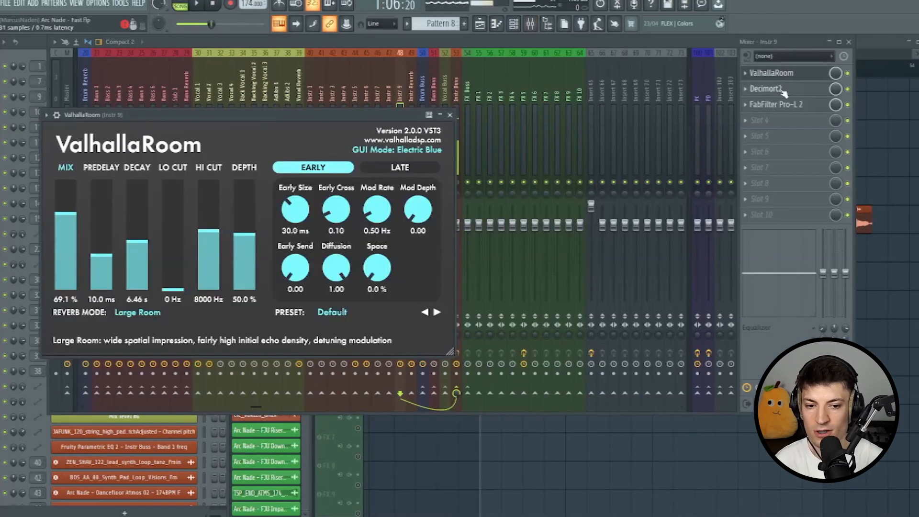
left_click(450, 115)
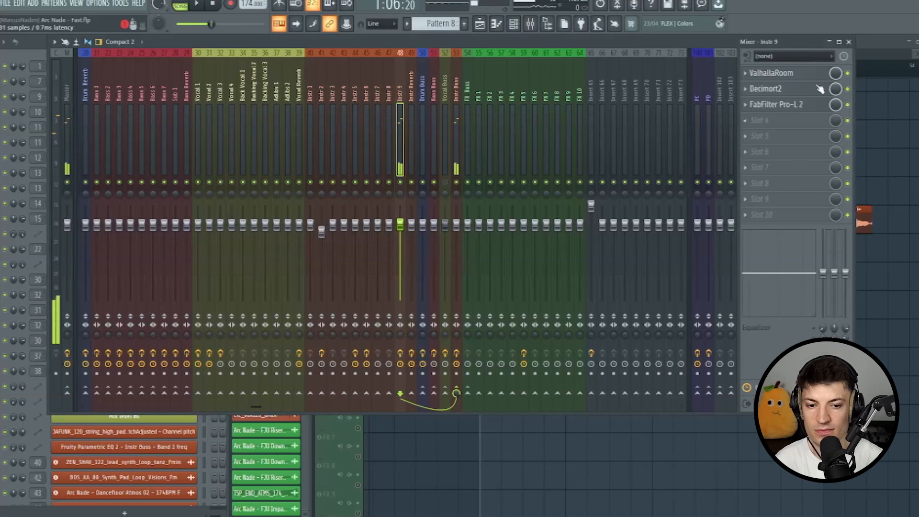
left_click(778, 105)
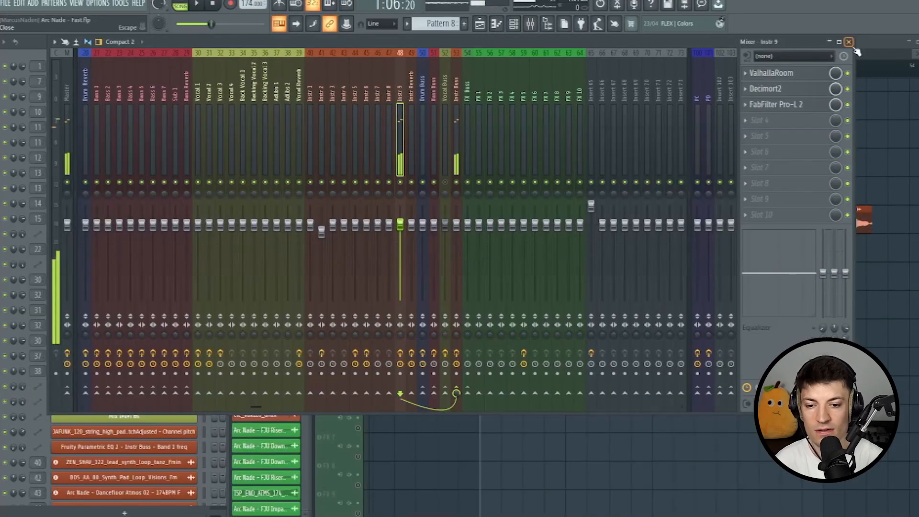
left_click(850, 42)
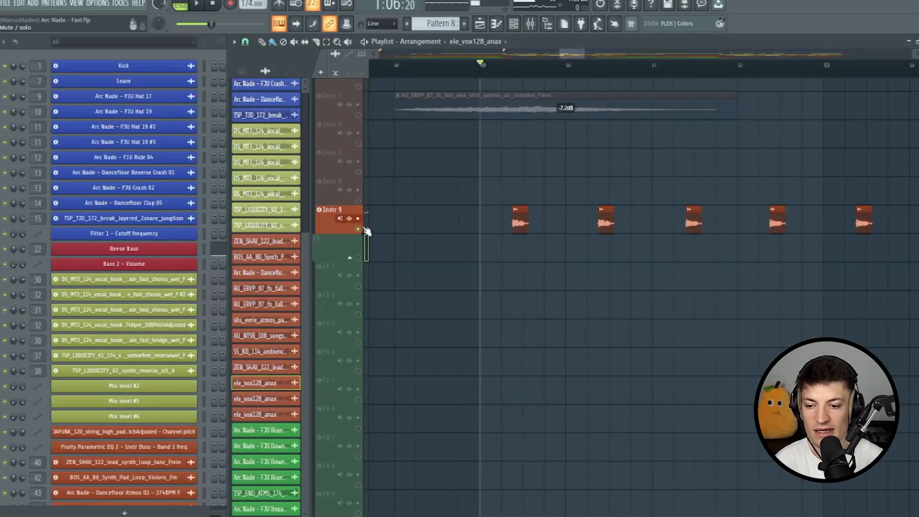
Unmute all tracks and play the Instr 9 vocal chops in the full mix from bar 49
key("space")
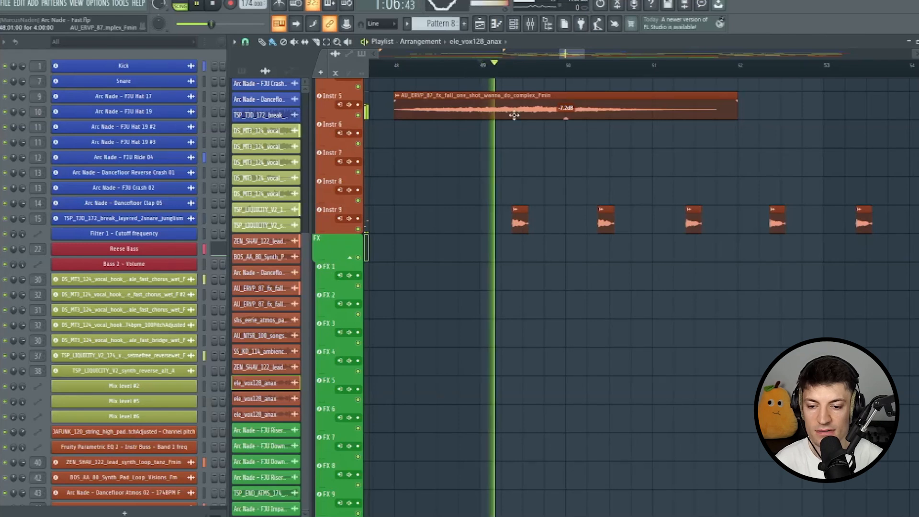
scroll(533, 72, "down", 2)
scroll(601, 74, "up", 2)
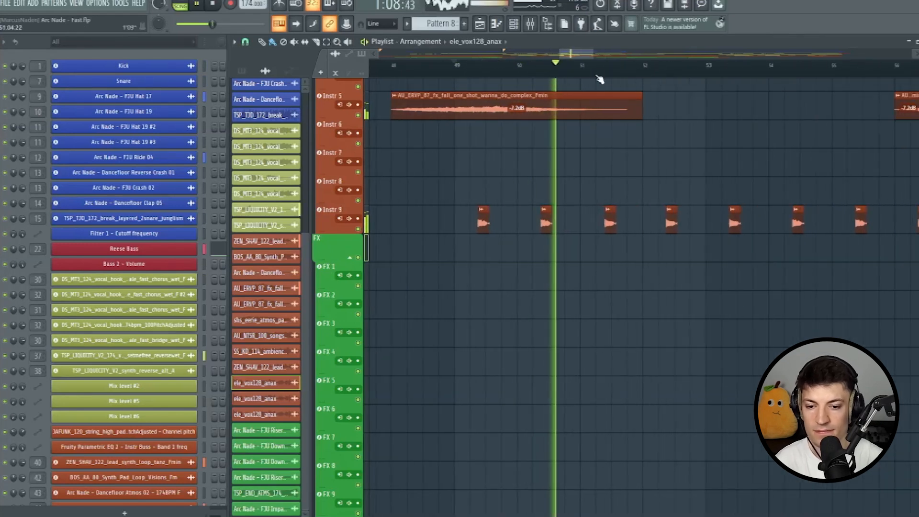
scroll(630, 72, "down", 3)
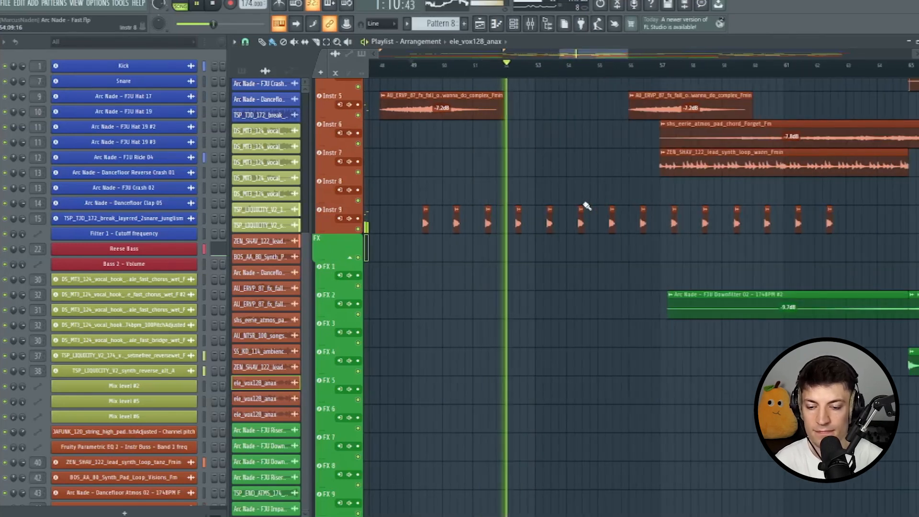
key("space")
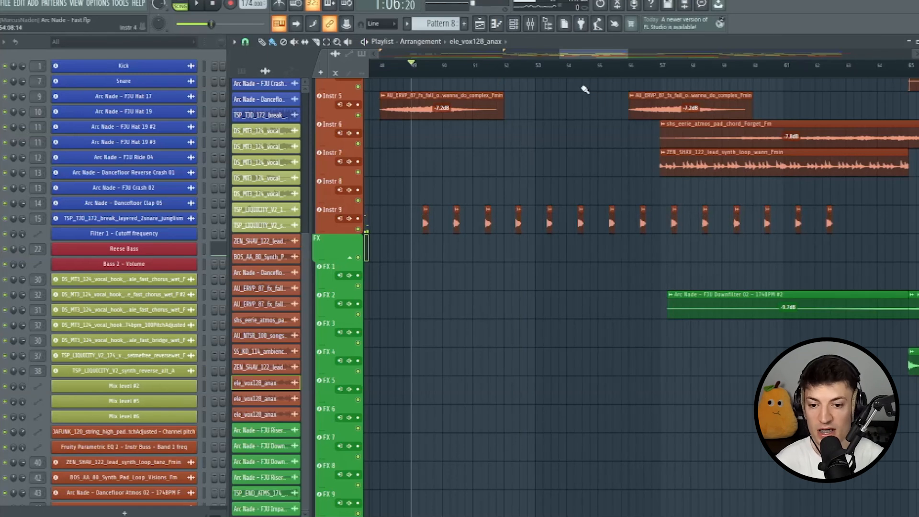
Replay the full mix from bar 49 past bar 57, following the Instr 6 and Instr 7 clips
key("space")
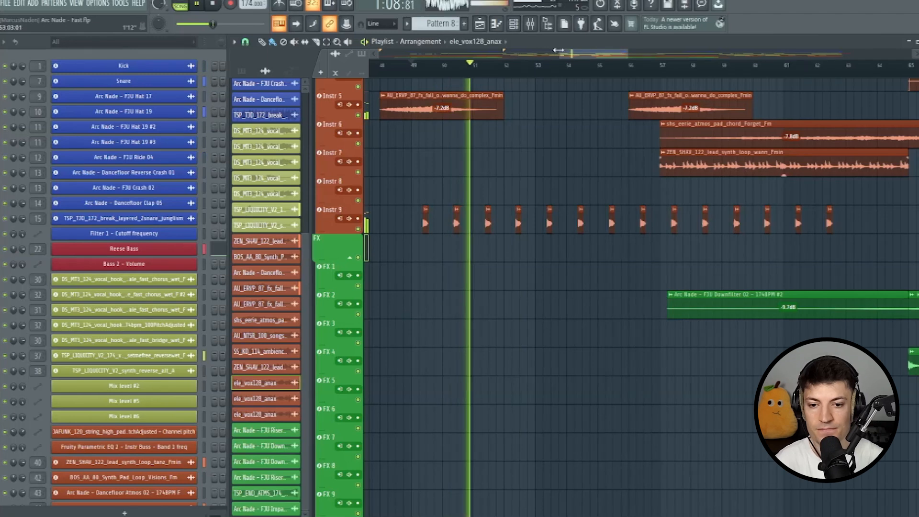
scroll(903, 165, "down", 1)
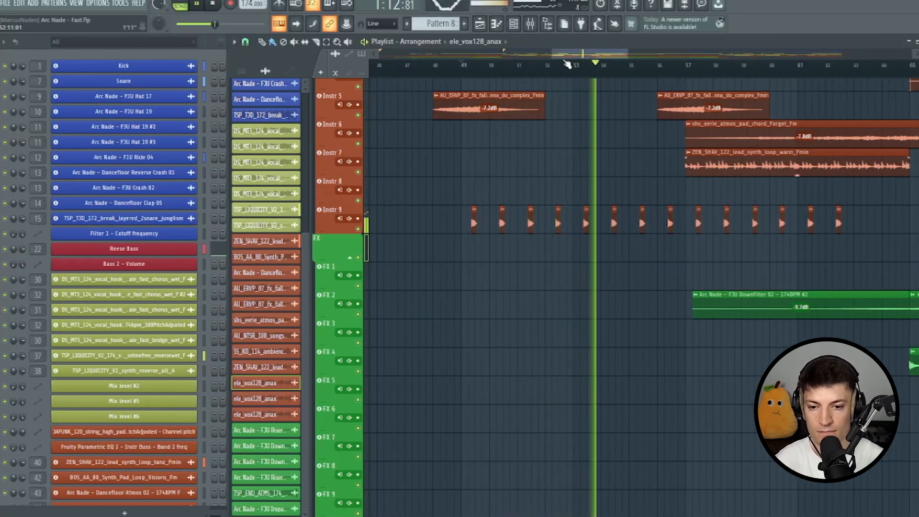
left_click_drag(575, 56, 584, 56)
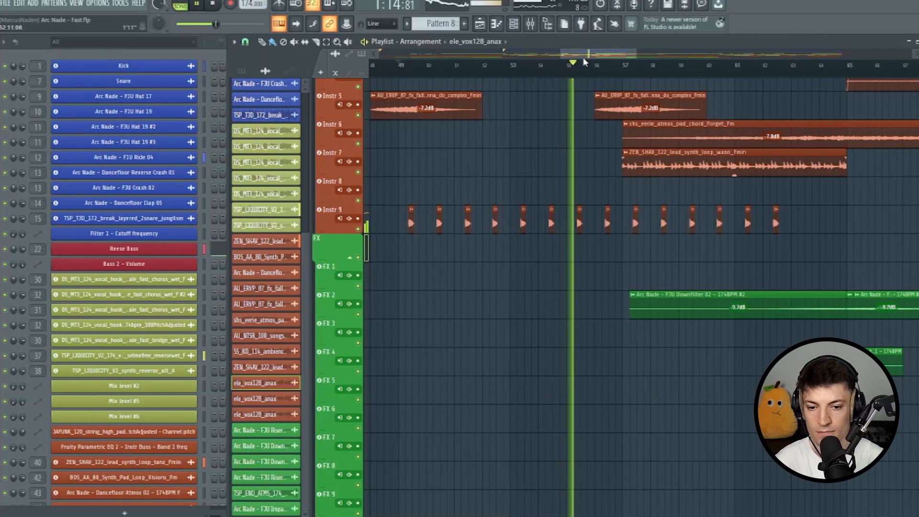
left_click_drag(584, 56, 600, 57)
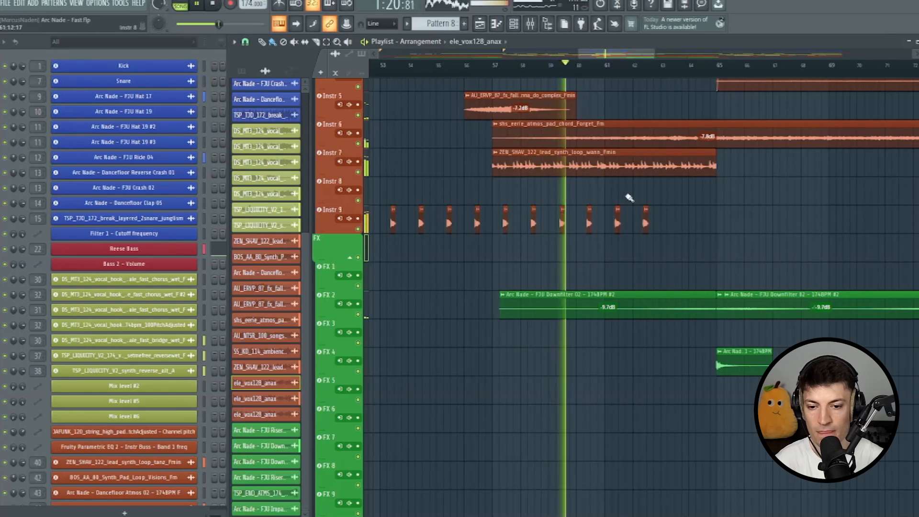
scroll(625, 194, "up", 3)
scroll(624, 191, "down", 4)
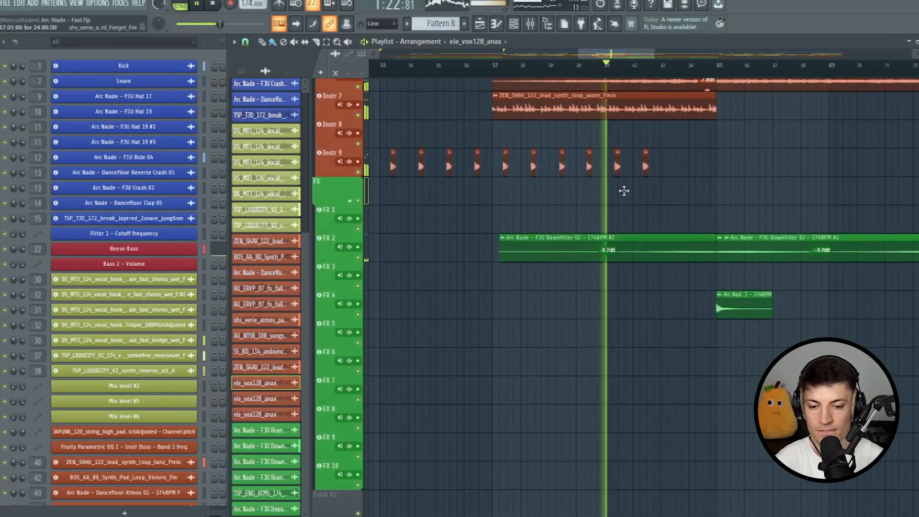
Stop playback and inspect the ZEN_SHAV_122_lead_synth_loop_wann_Fmin clip settings on Instr 7
key("space")
double_click(551, 106)
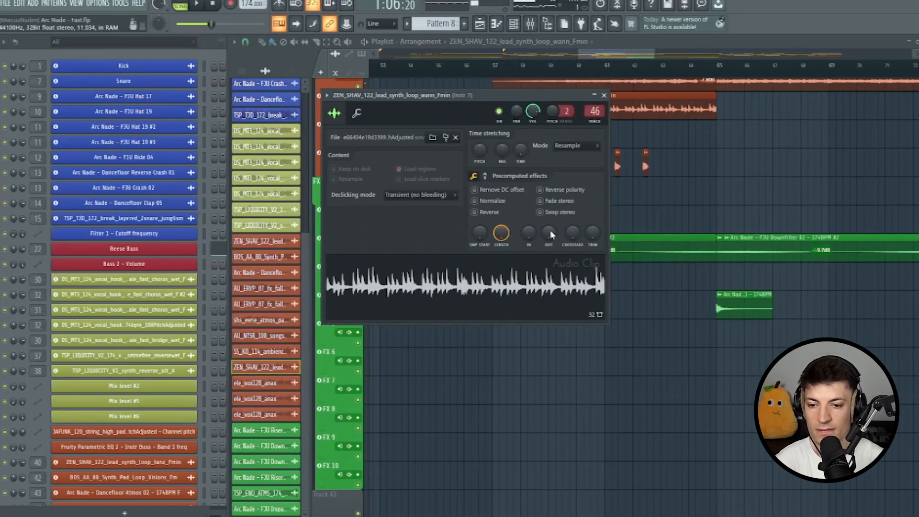
left_click(604, 95)
Review the arrangement's drum, instrument and FX tracks from the intro through the drop, with the playhead at bar 33
scroll(513, 139, "down", 4)
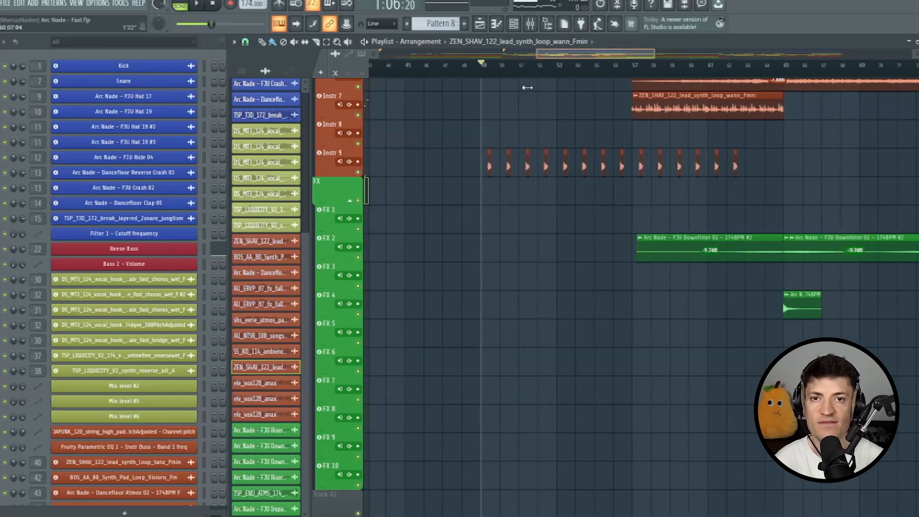
scroll(575, 185, "up", 3)
scroll(575, 186, "up", 10)
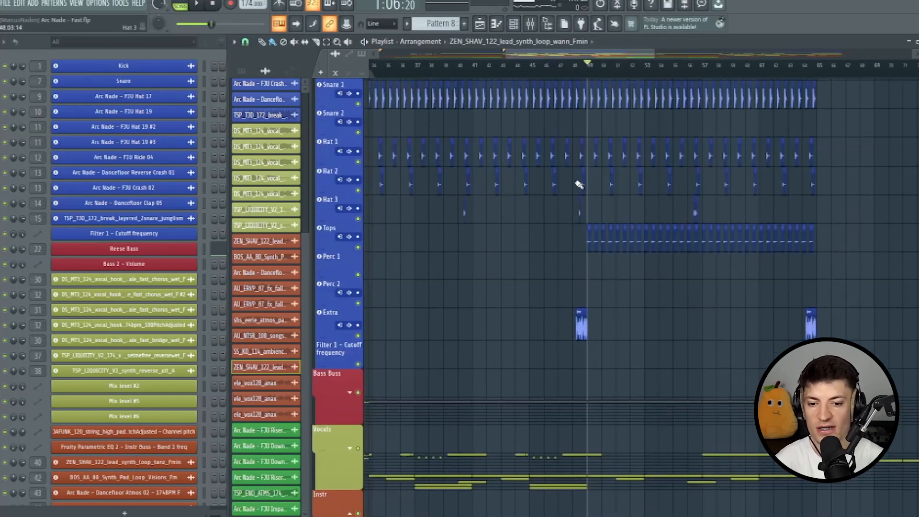
left_click_drag(503, 57, 515, 124)
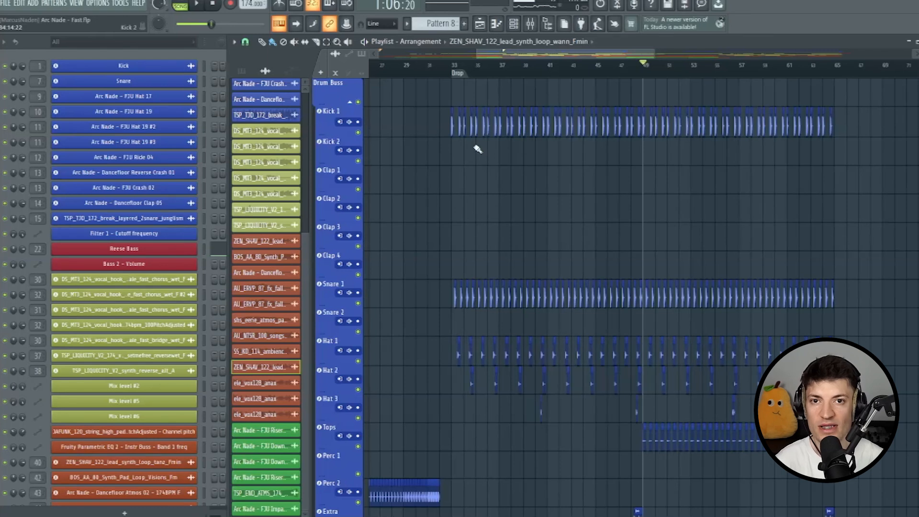
scroll(478, 149, "down", 15)
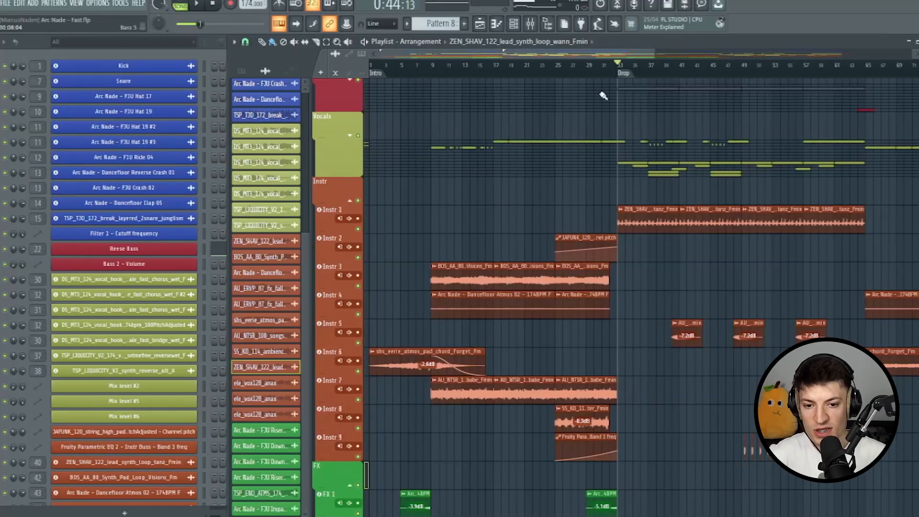
left_click_drag(655, 54, 783, 54)
scroll(754, 386, "down", 4)
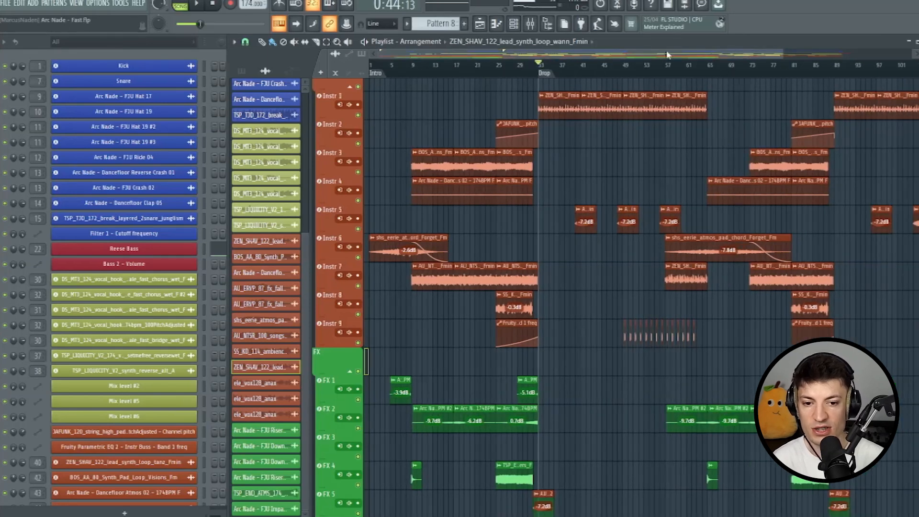
scroll(595, 217, "down", 8)
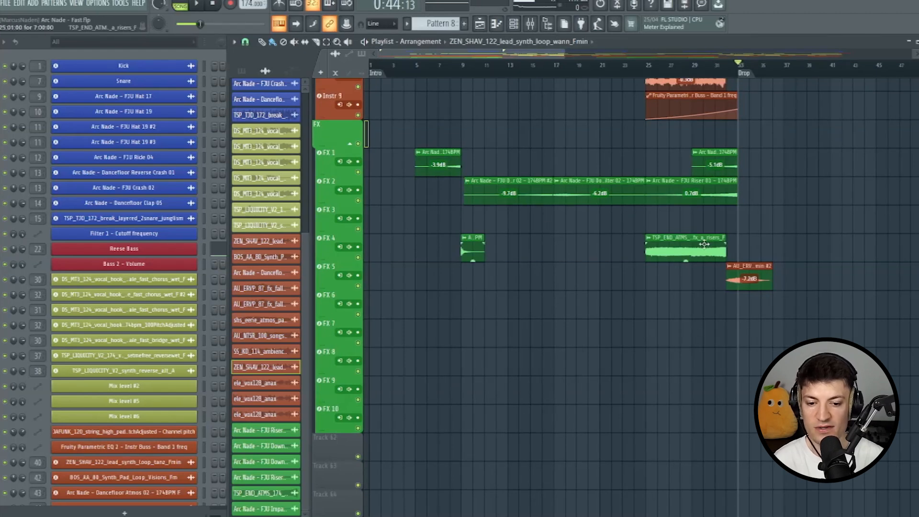
scroll(708, 248, "right", 5)
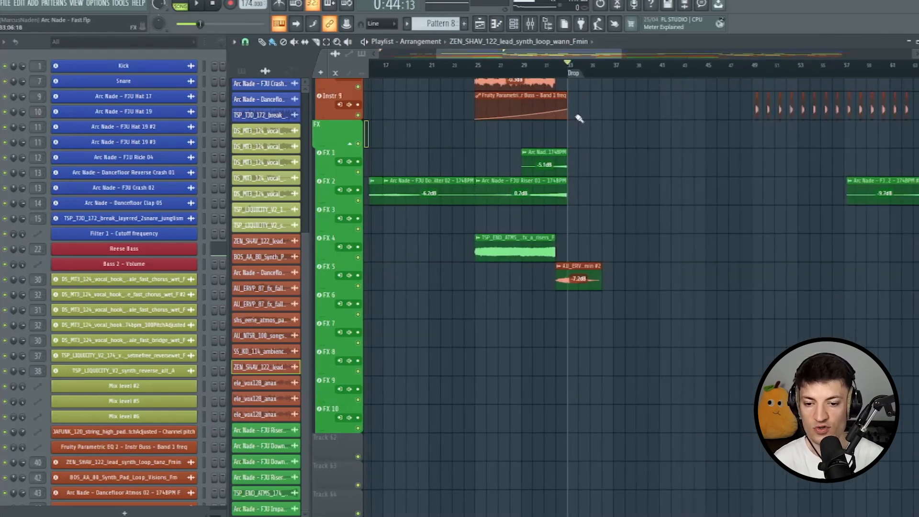
Review the FX tracks across the arrangement, collapse the FX group and expand the Vocals group
left_click_drag(623, 55, 874, 55)
scroll(490, 229, "left", 3)
scroll(489, 229, "up", 1)
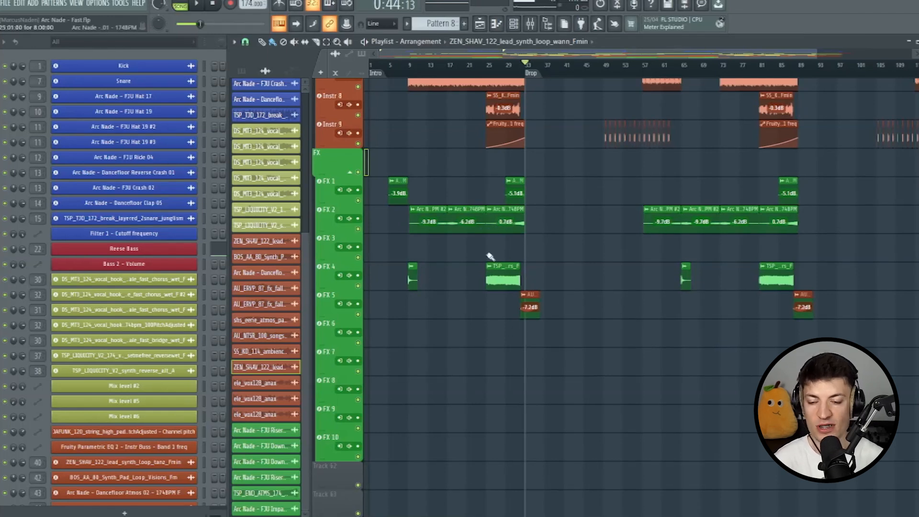
scroll(490, 257, "up", 5)
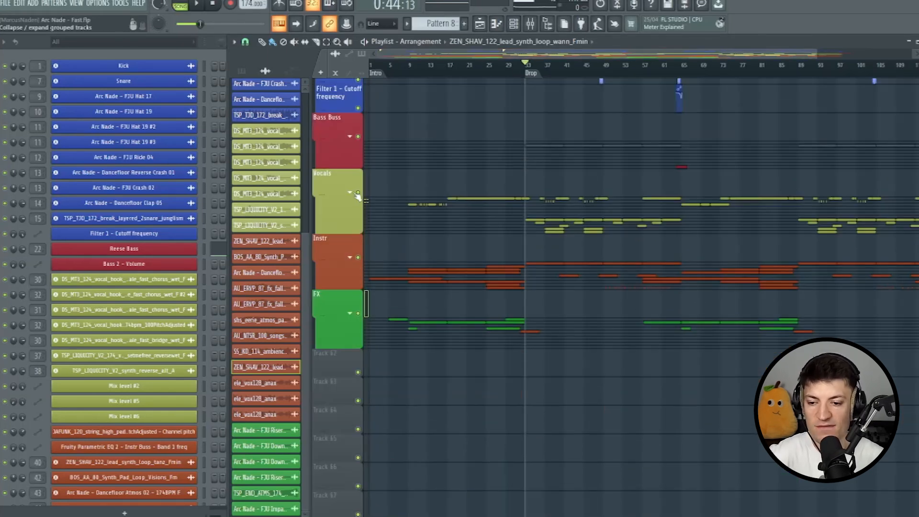
left_click(351, 192)
scroll(569, 203, "down", 1)
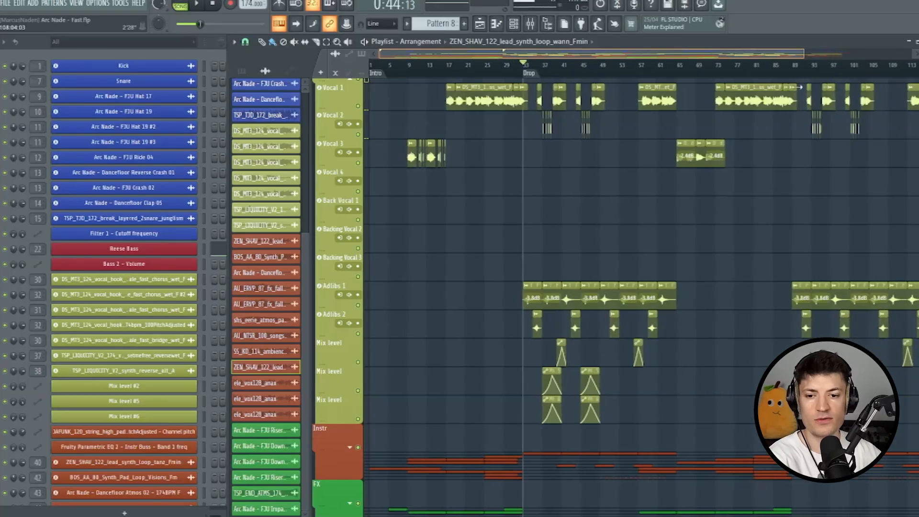
Examine how the Vocal, Adlibs and Mix level automation clips are laid out from the intro through the drop
scroll(641, 314, "up", 3)
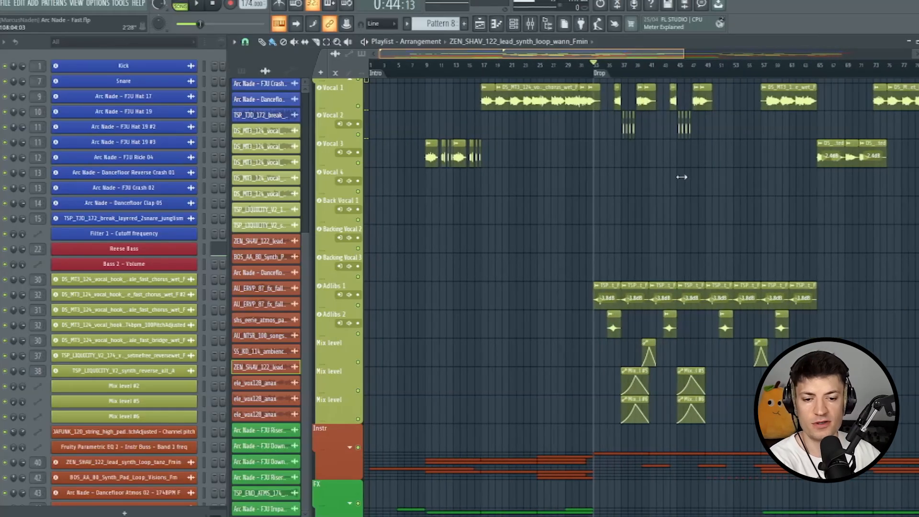
scroll(640, 315, "down", 1)
scroll(642, 318, "up", 1)
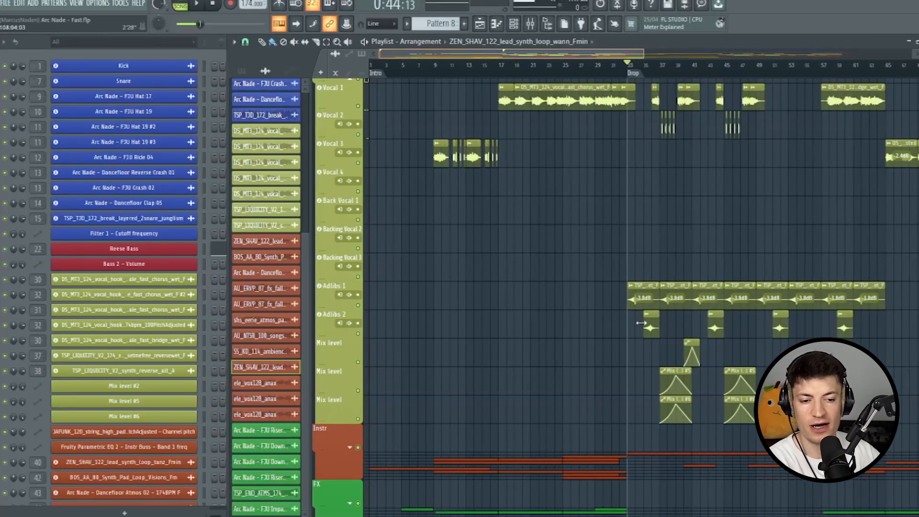
scroll(642, 320, "down", 3)
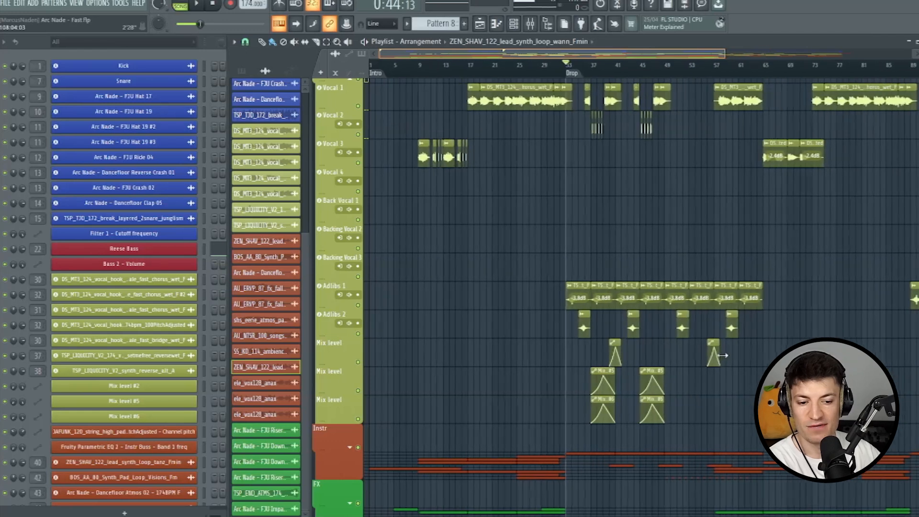
scroll(508, 458, "up", 1)
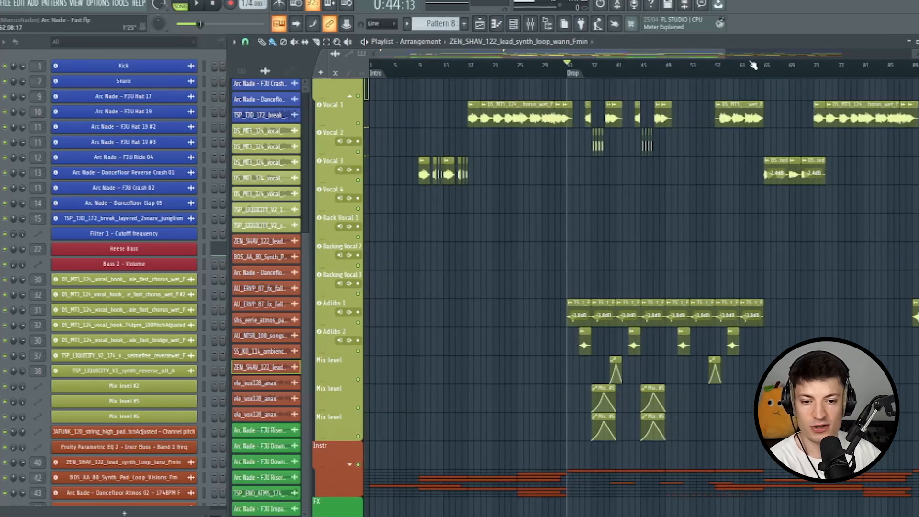
left_click_drag(725, 56, 513, 516)
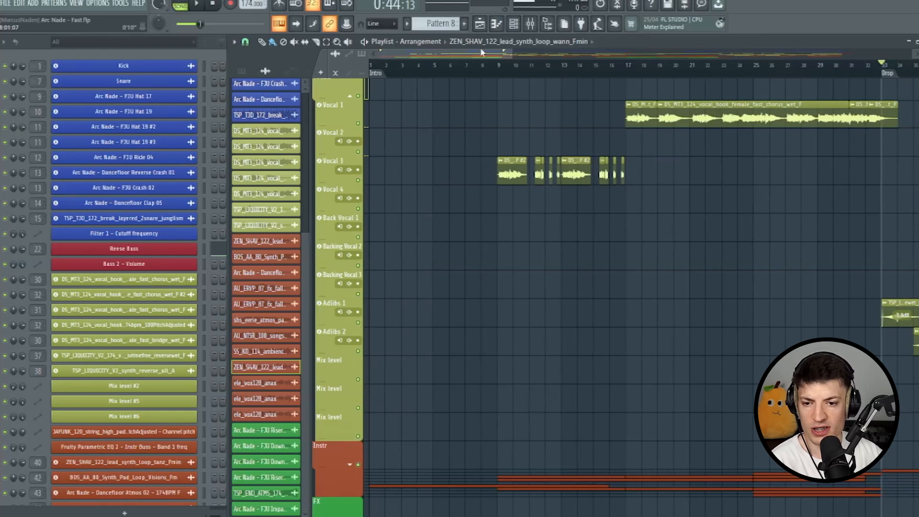
Examine the Vocal 3 chops from bar 9 and the Vocal 1 hook from bar 17 leading into the drop
scroll(669, 204, "down", 5)
scroll(536, 277, "up", 5)
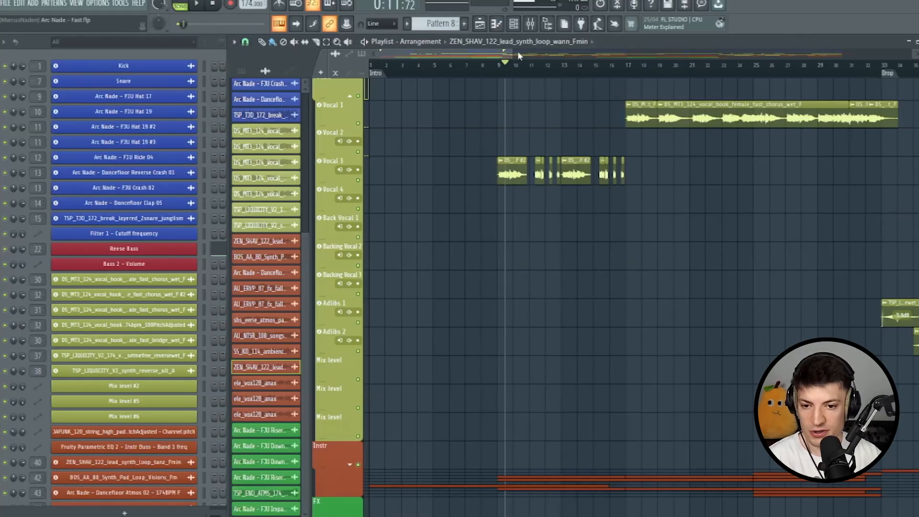
left_click_drag(512, 54, 559, 54)
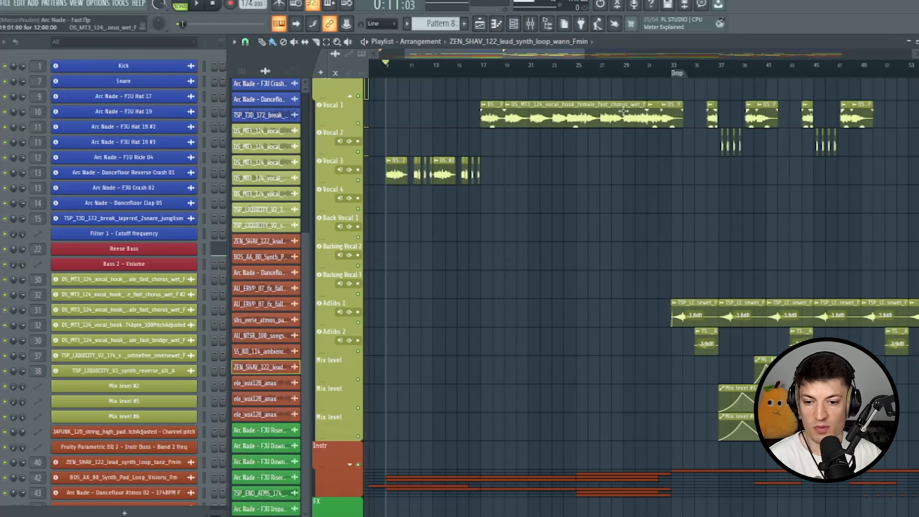
scroll(589, 81, "up", 4)
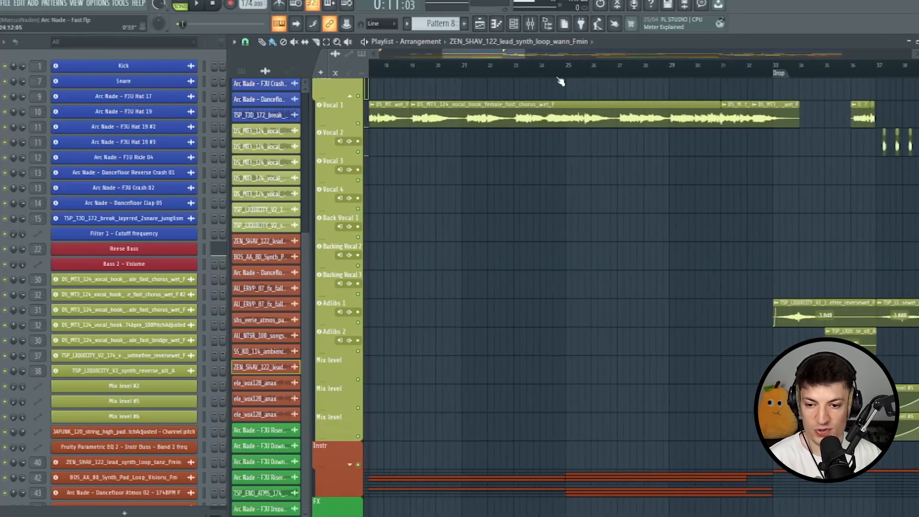
scroll(488, 56, "down", 4)
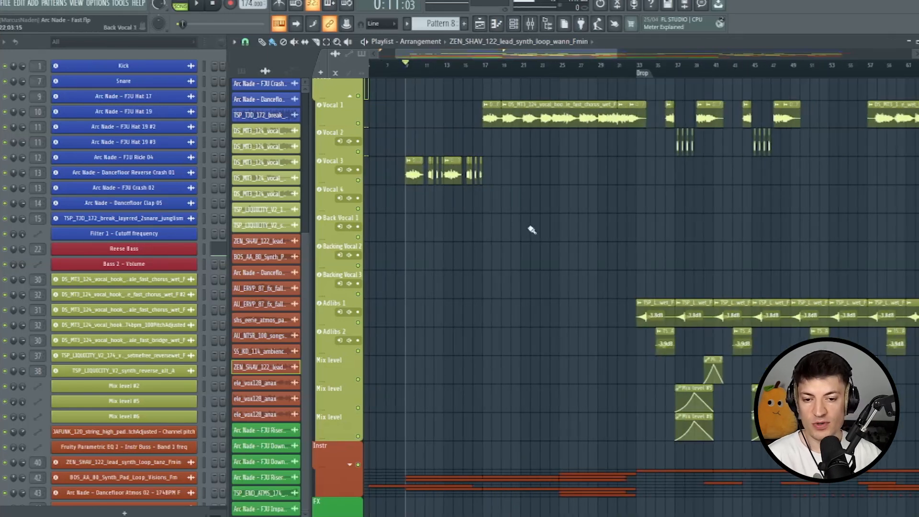
left_click_drag(498, 55, 469, 65)
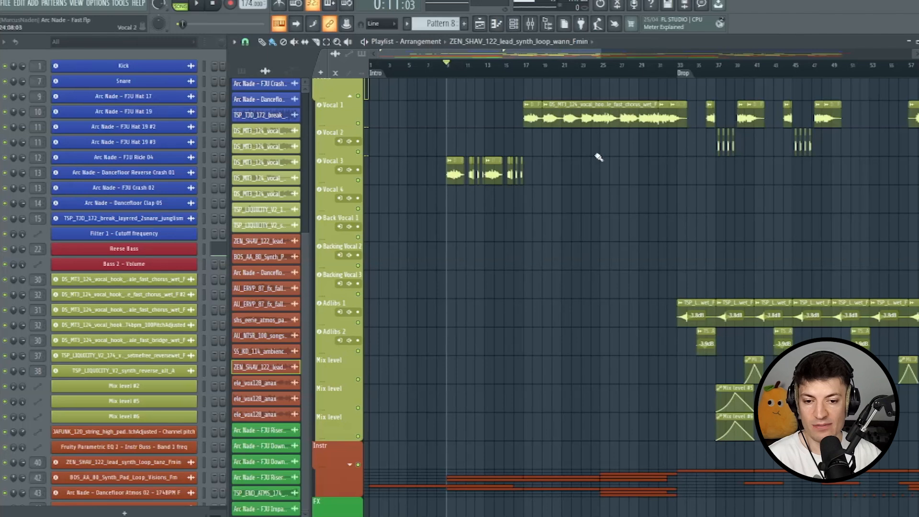
Inspect the clip settings of DS_MT3_124_vocal_hook_female_fast_chorus_wet_F on Vocal 1 and close them
scroll(577, 74, "up", 3)
double_click(561, 114)
left_click_drag(259, 182, 529, 127)
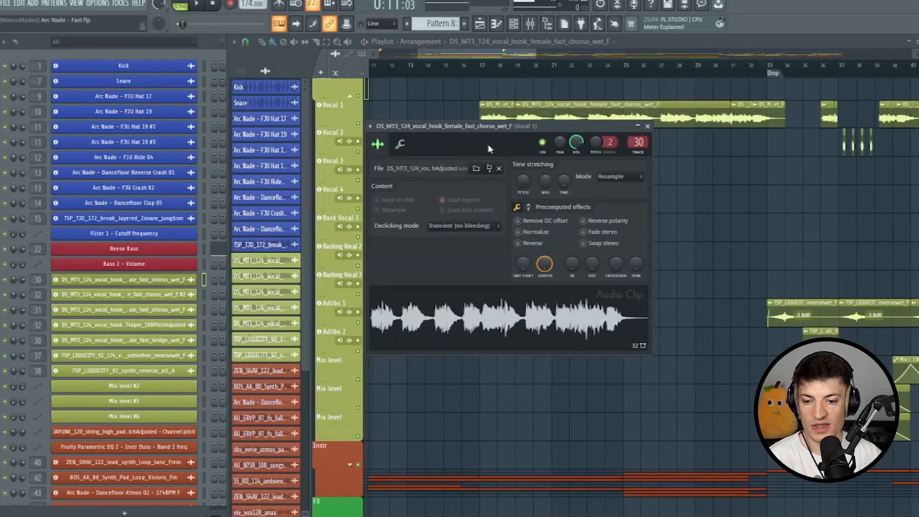
left_click(649, 126)
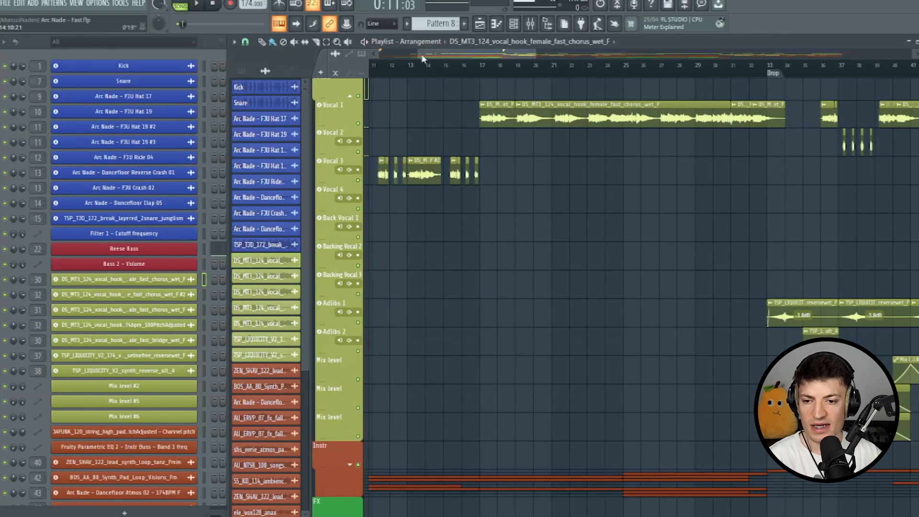
Select bars 9 to 17 and play the Vocal 3 chops
left_click_drag(420, 55, 379, 57)
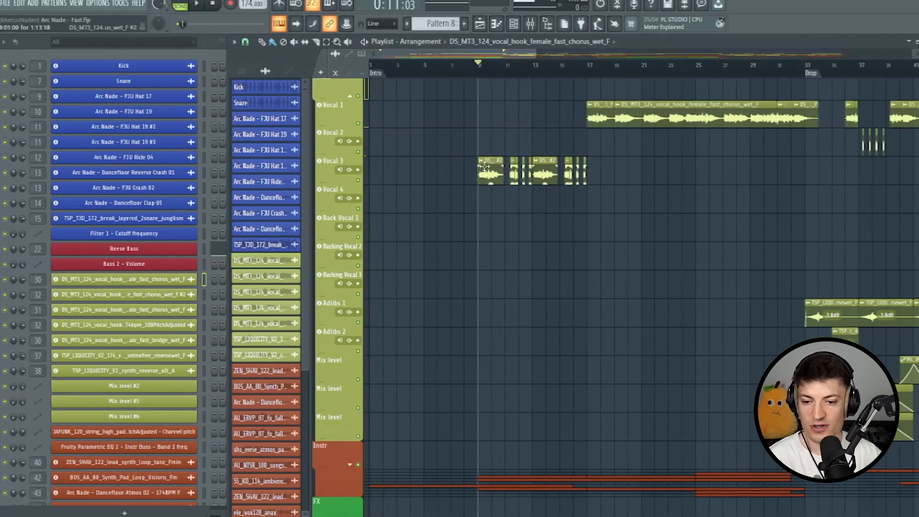
scroll(516, 214, "up", 2)
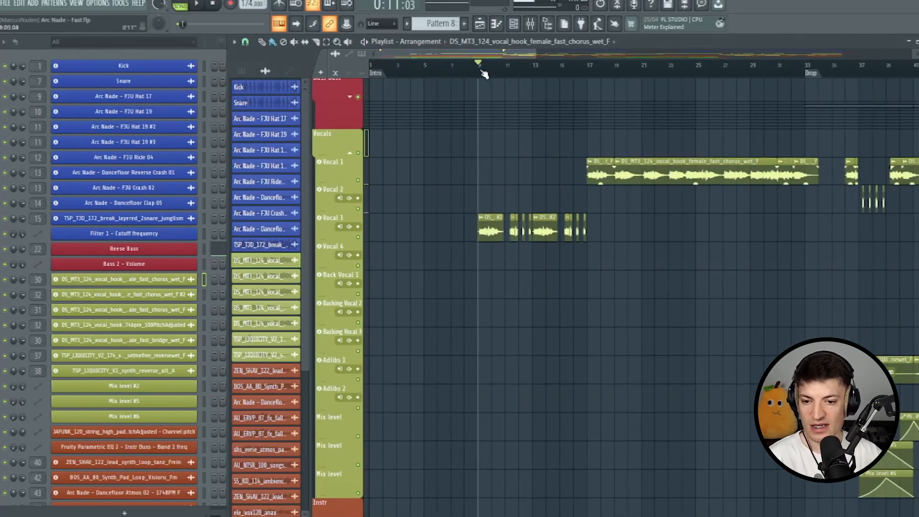
left_click_drag(480, 72, 588, 107)
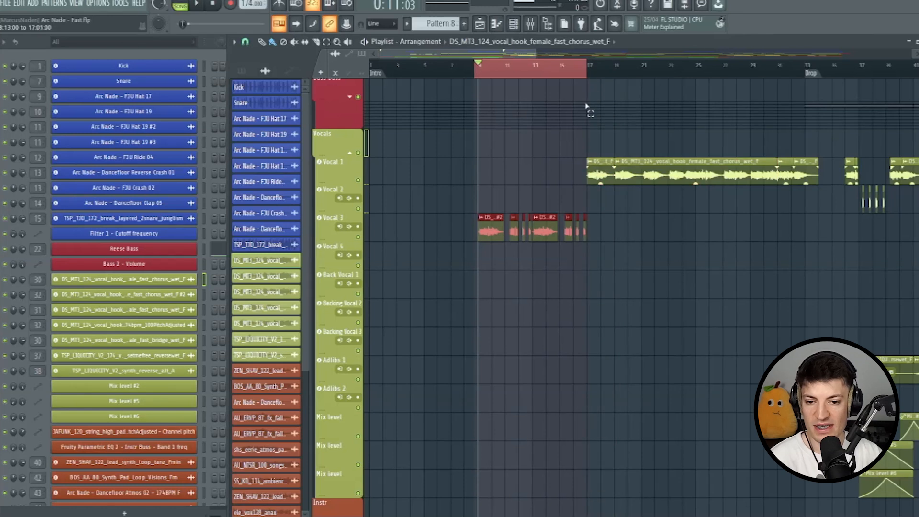
scroll(581, 115, "up", 2)
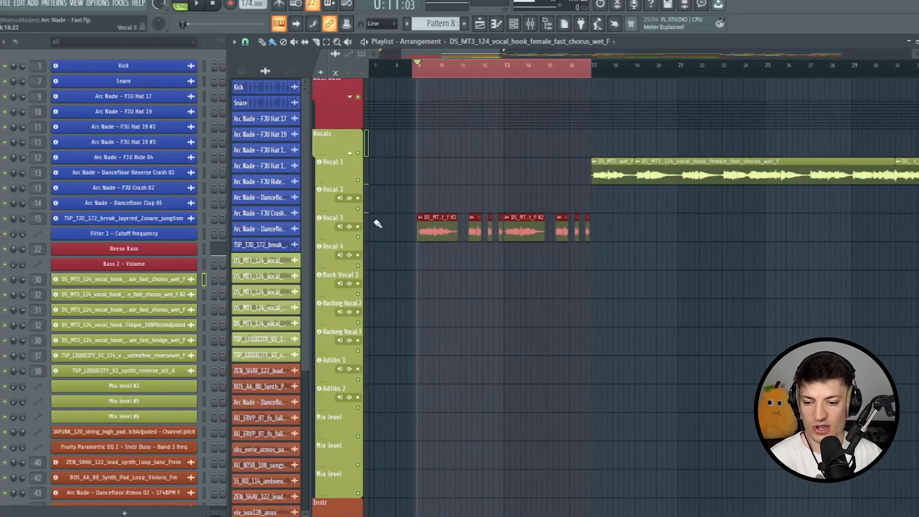
key("space")
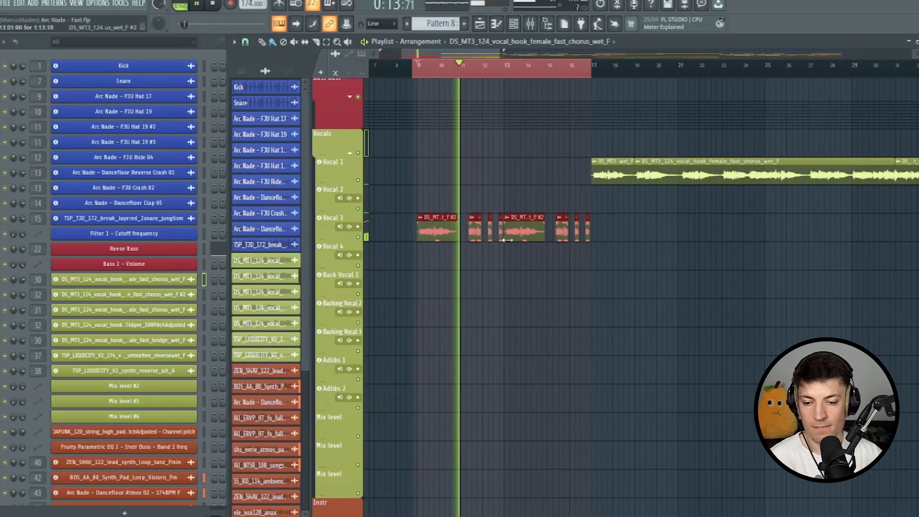
scroll(489, 67, "up", 2)
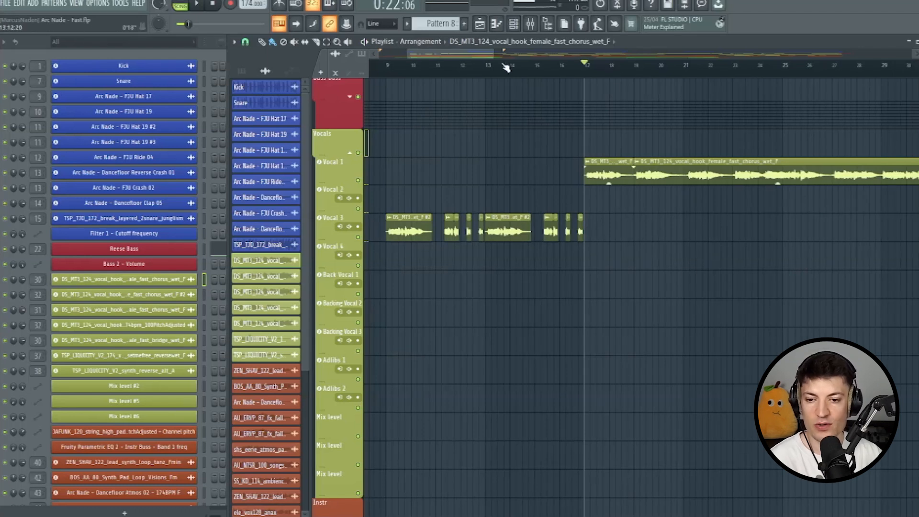
Play the opening of the Vocal 1 hook from bar 17 and stop
key("space")
scroll(507, 59, "down", 2)
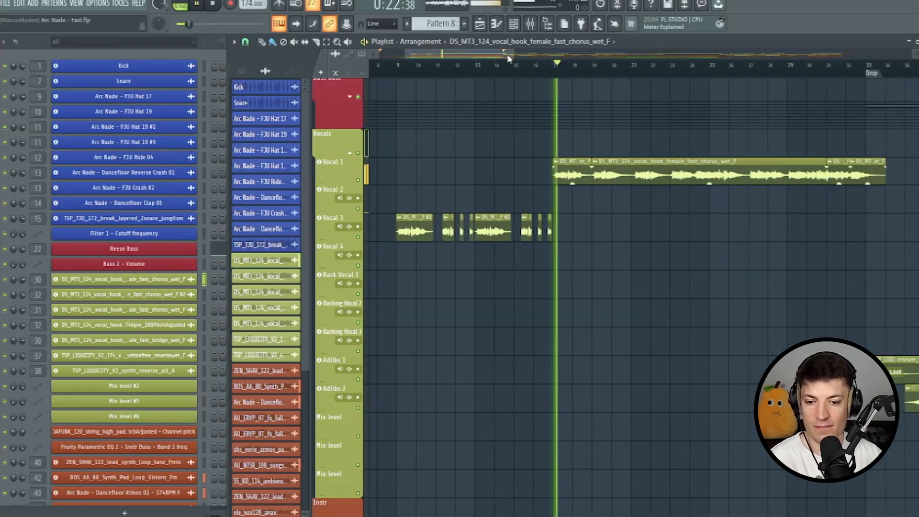
key("space")
Inspect the WaveShell-VST3 9.2 vocal plugin on the Vocal 1 mixer track and close the mixer
key("F9")
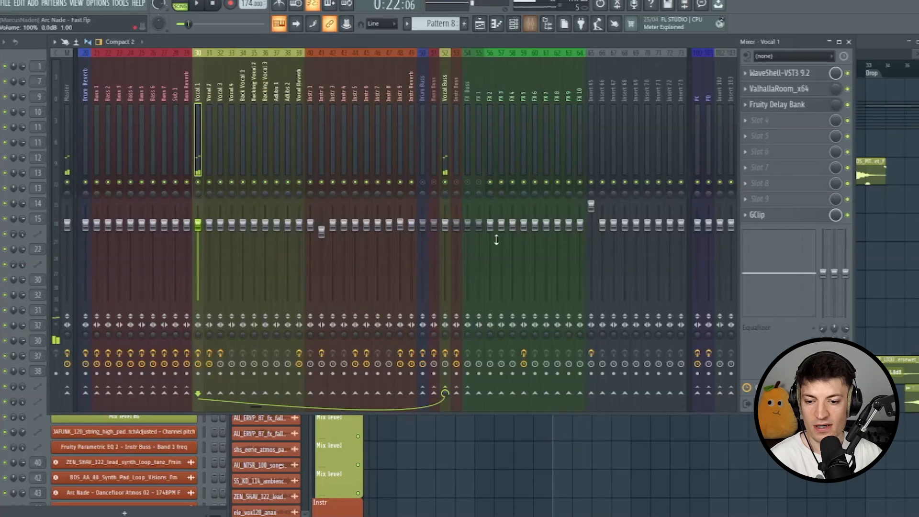
left_click(818, 73)
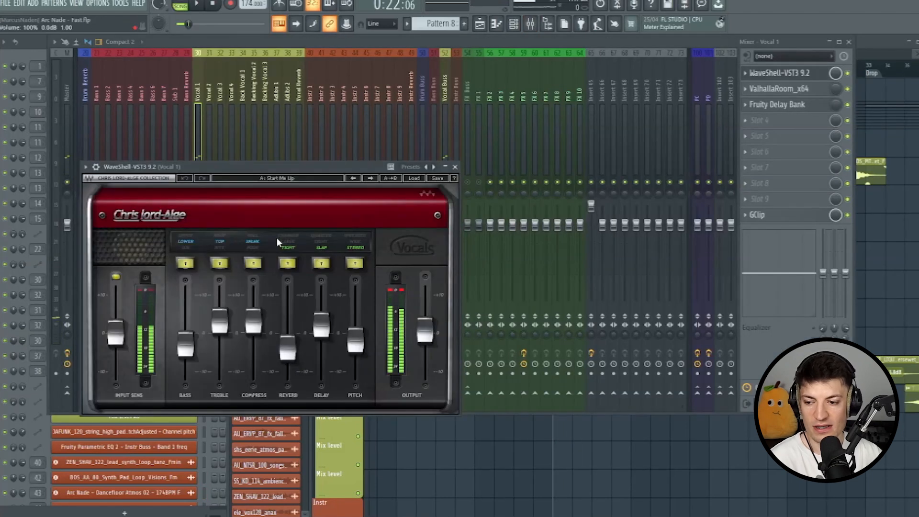
key("Escape")
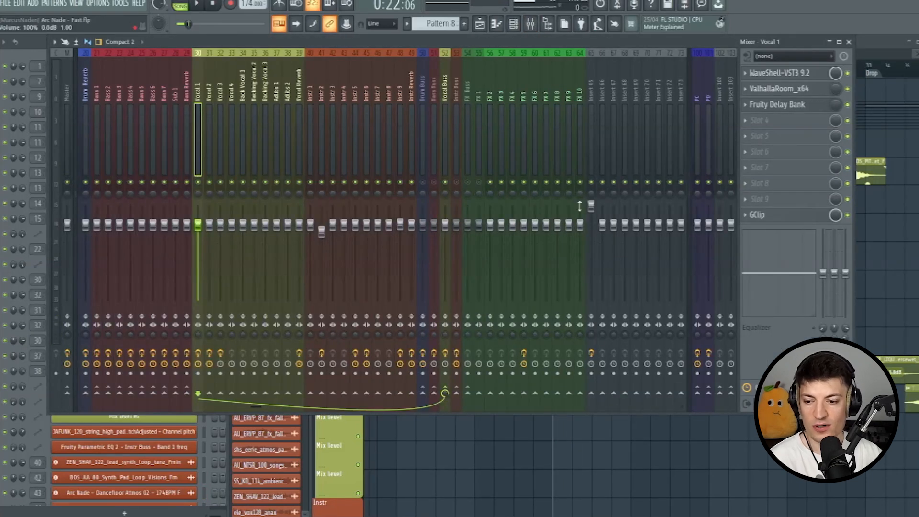
key("F9")
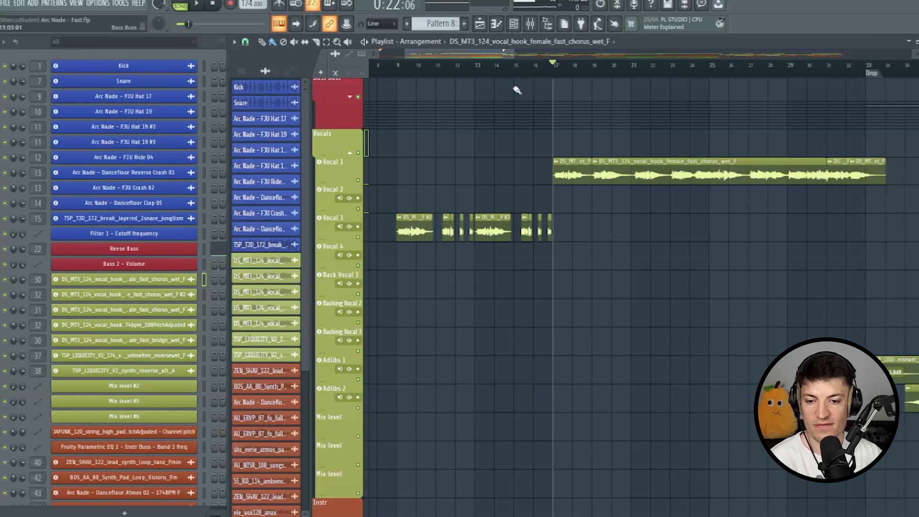
Toggle event snapping in the playlist, make a time selection over bars 1 to 17 and clear it
scroll(526, 74, "down", 1)
left_click(245, 42)
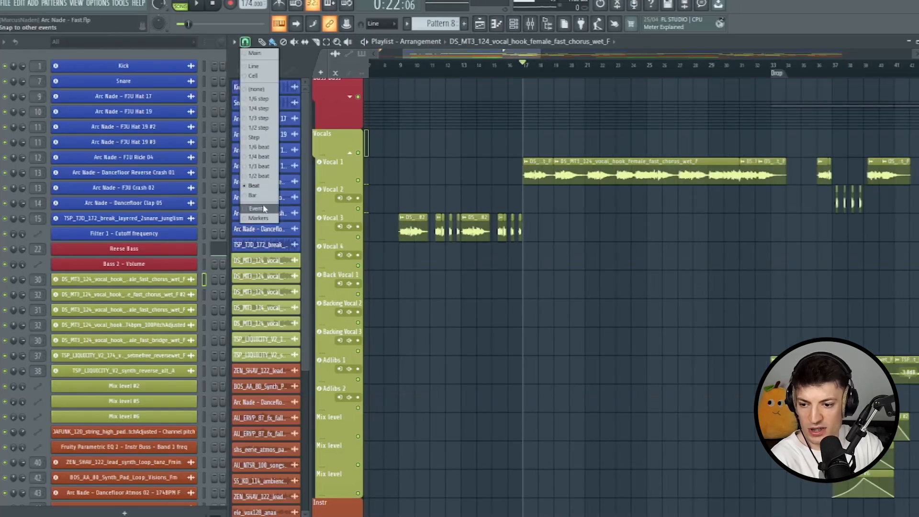
left_click(258, 209)
left_click_drag(523, 72, 210, 125)
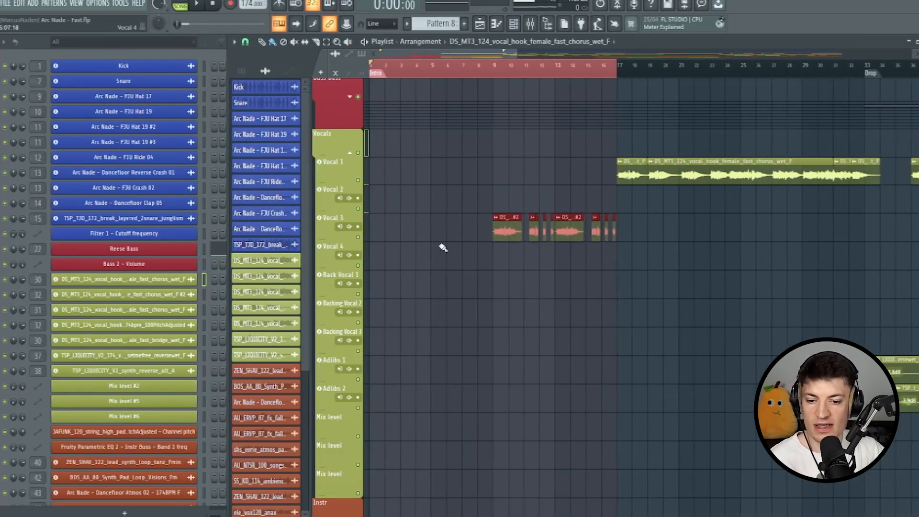
left_click(530, 69, "ctrl")
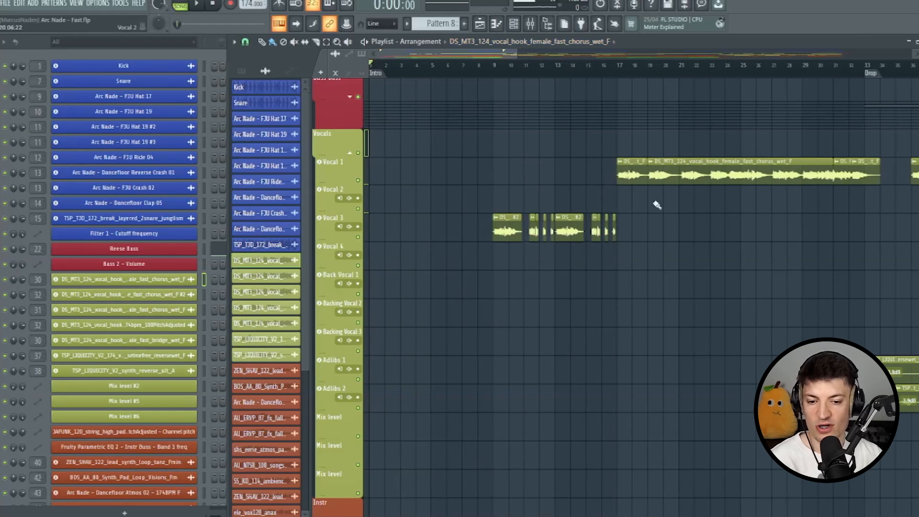
Play the end of the Vocal 1 hook before the drop, clear the time selection and stop playback
left_click_drag(501, 54, 546, 56)
scroll(548, 133, "up", 2)
left_click_drag(386, 70, 726, 248)
left_click(733, 146, "ctrl")
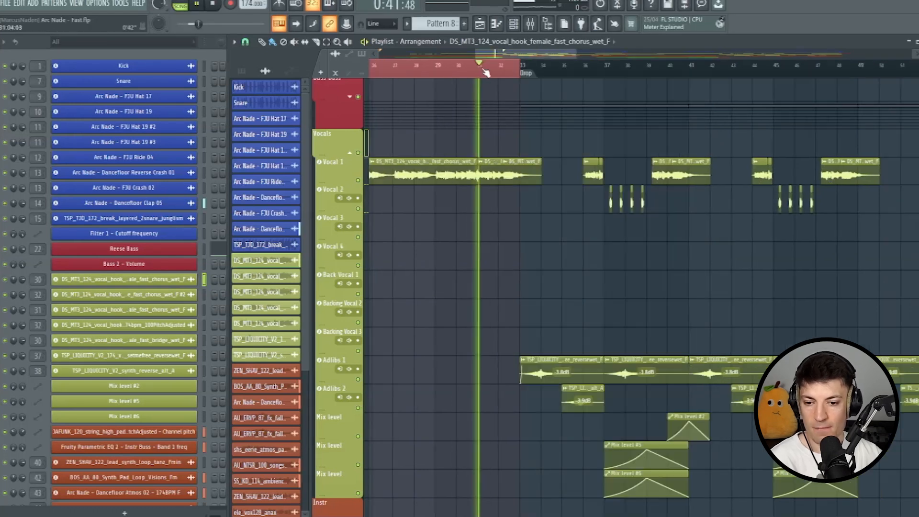
left_click(502, 70, "ctrl")
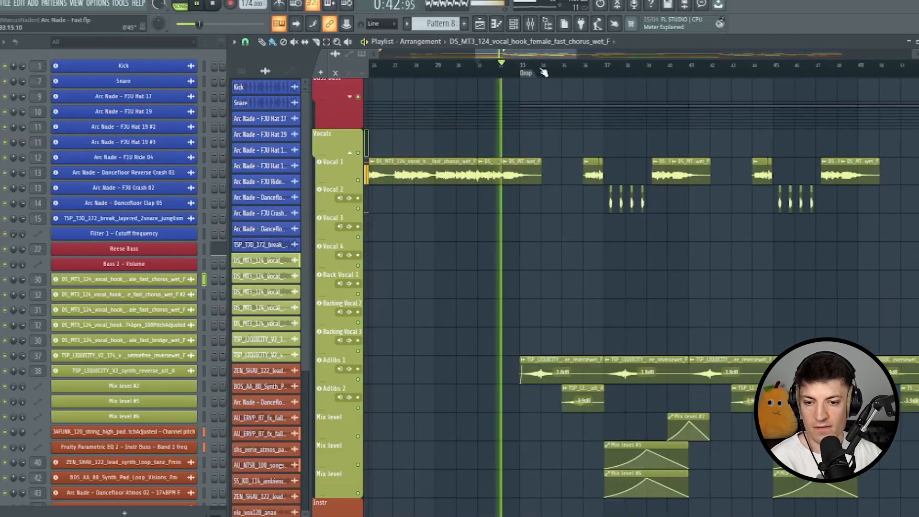
scroll(537, 130, "up", 2)
key("space")
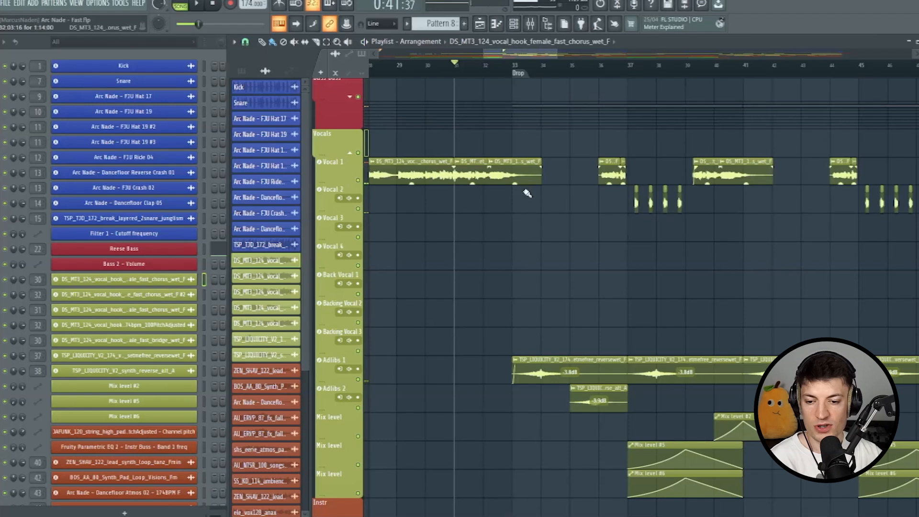
Check the Vocal 1 effect chain in the mixer and play the vocals from bar 31 into the drop
left_click_drag(416, 187, 426, 164)
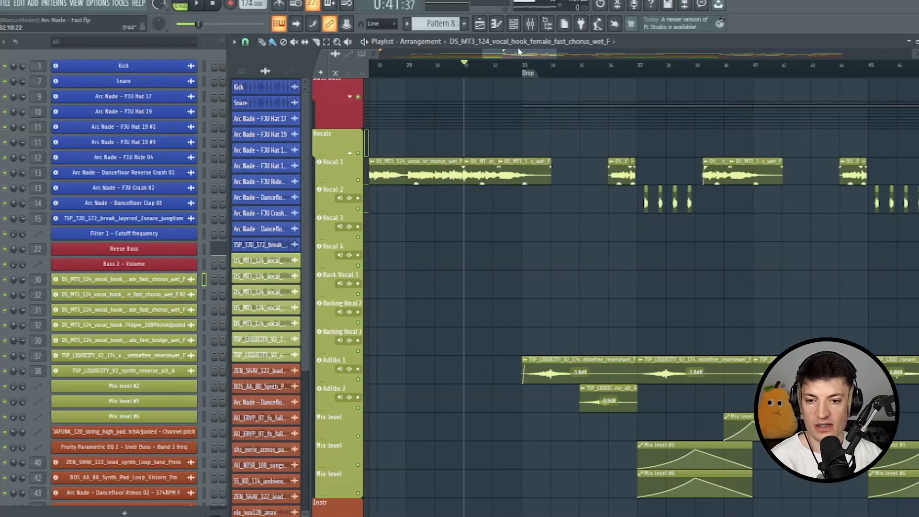
left_click(537, 25)
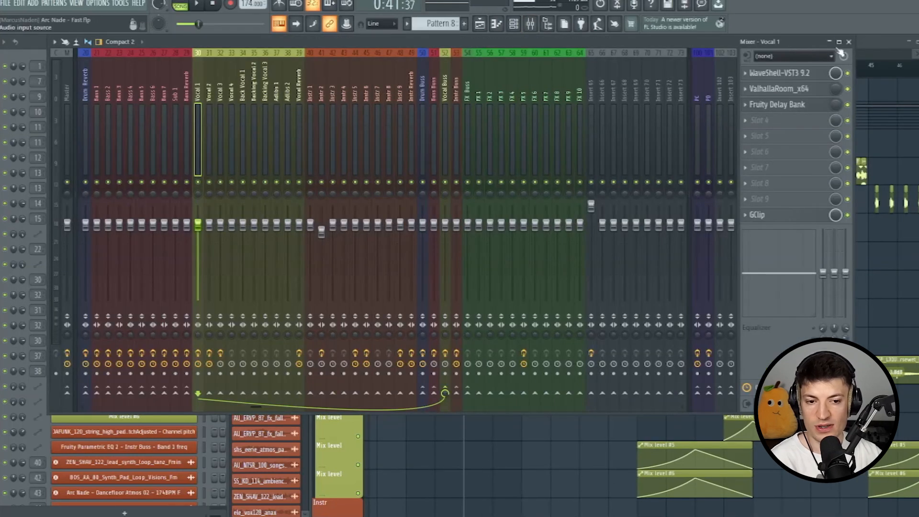
left_click(849, 42)
key("space")
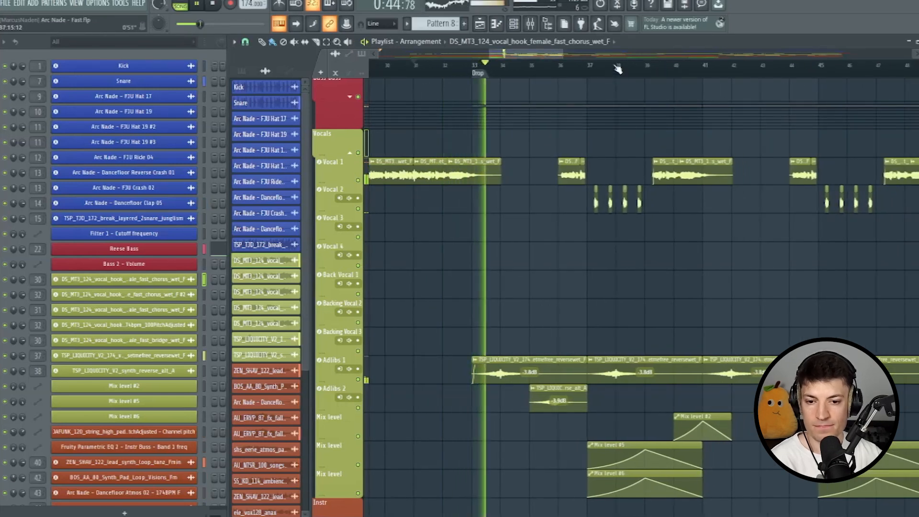
Follow the Vocal 1 and Vocal 2 chops after the drop during playback, then stop the song
scroll(617, 68, "up", 3)
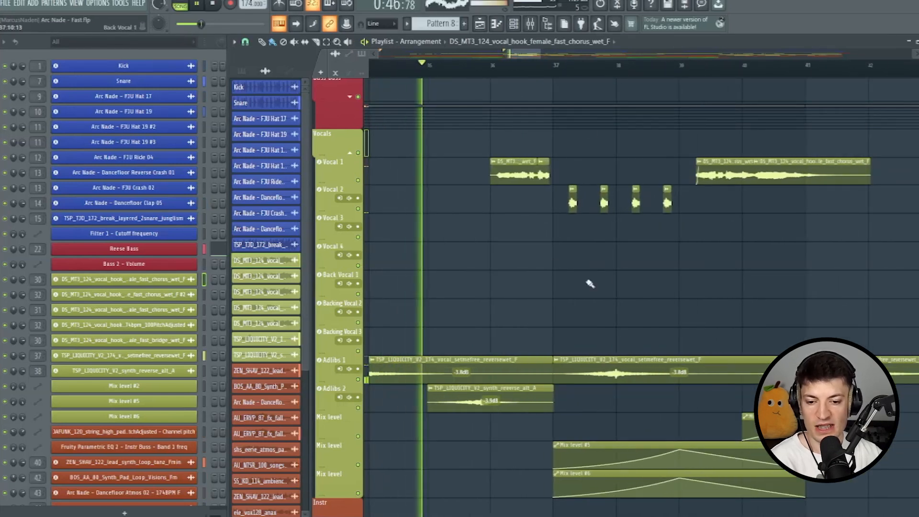
scroll(619, 170, "up", 1)
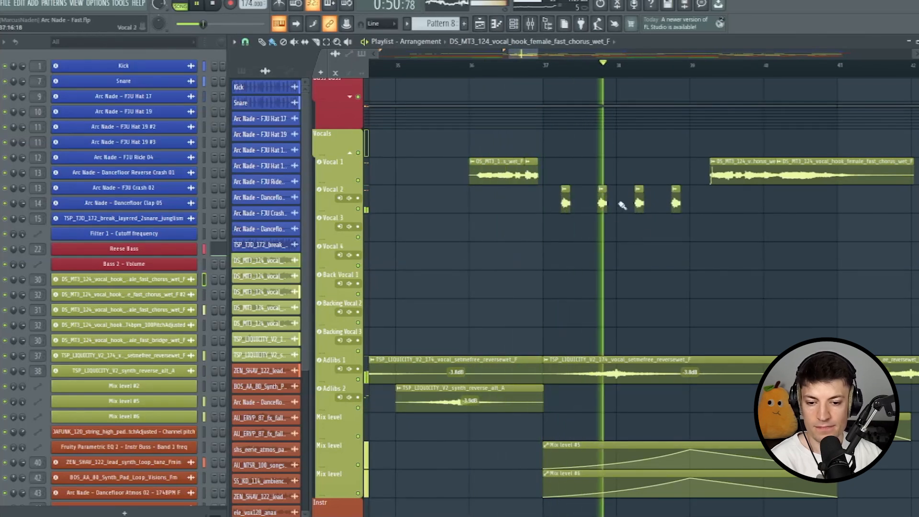
scroll(601, 103, "down", 2)
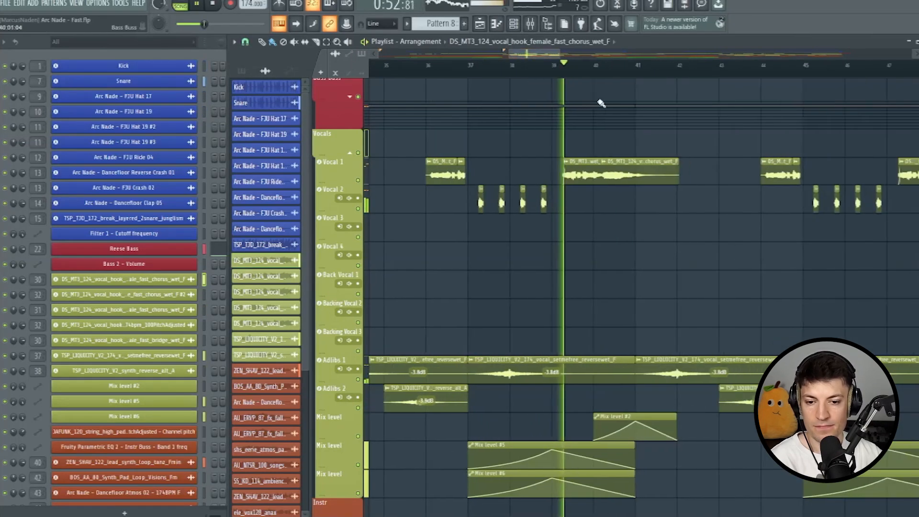
scroll(601, 201, "down", 1)
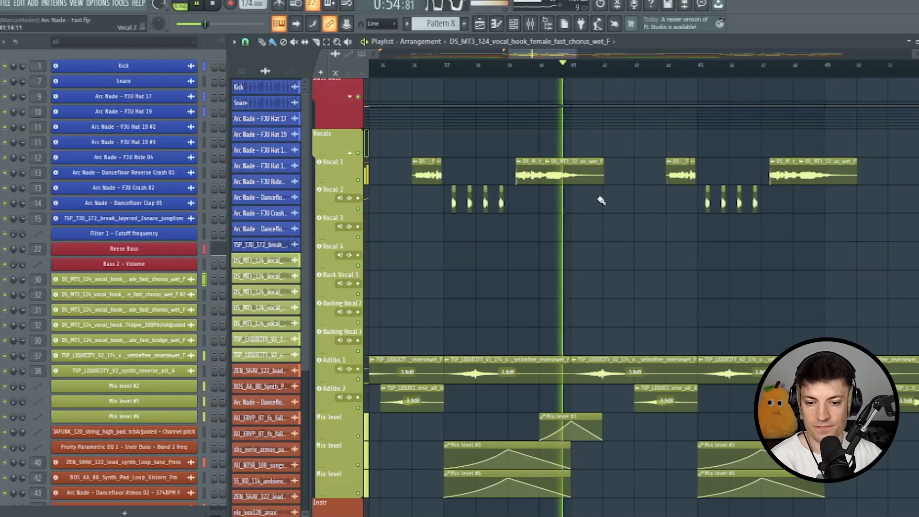
key("space")
Place the playhead at bar 57, at the start of the Vocal 1 bridge clip
scroll(622, 187, "down", 2)
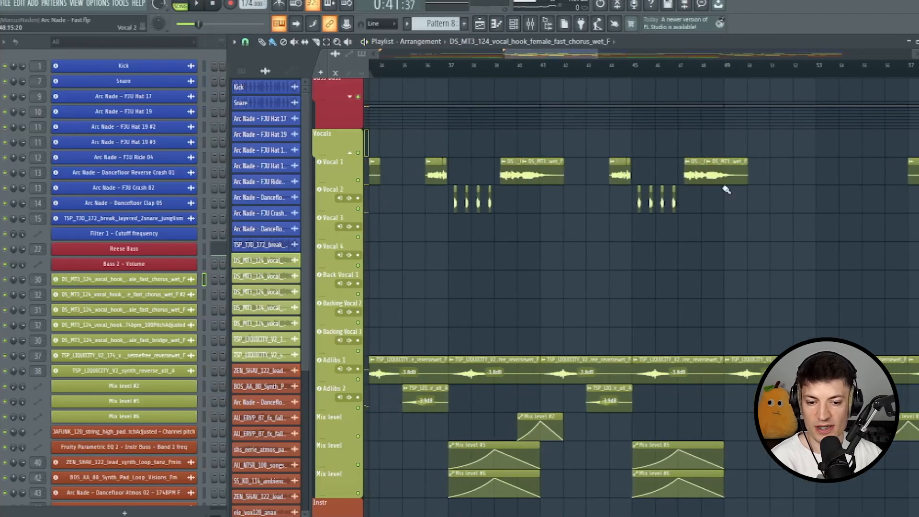
left_click_drag(590, 55, 650, 66)
left_click(549, 67)
scroll(597, 193, "up", 2)
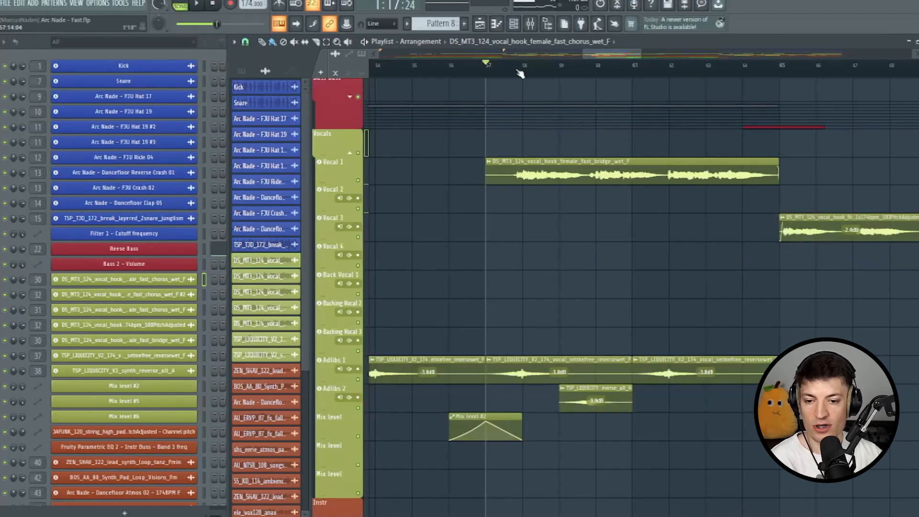
Return the playhead to bar 32 and make a time selection over bars 49 to 57
scroll(520, 72, "down", 5)
left_click_drag(446, 74, 425, 72)
left_click_drag(664, 151, 462, 213)
left_click_drag(641, 72, 731, 115)
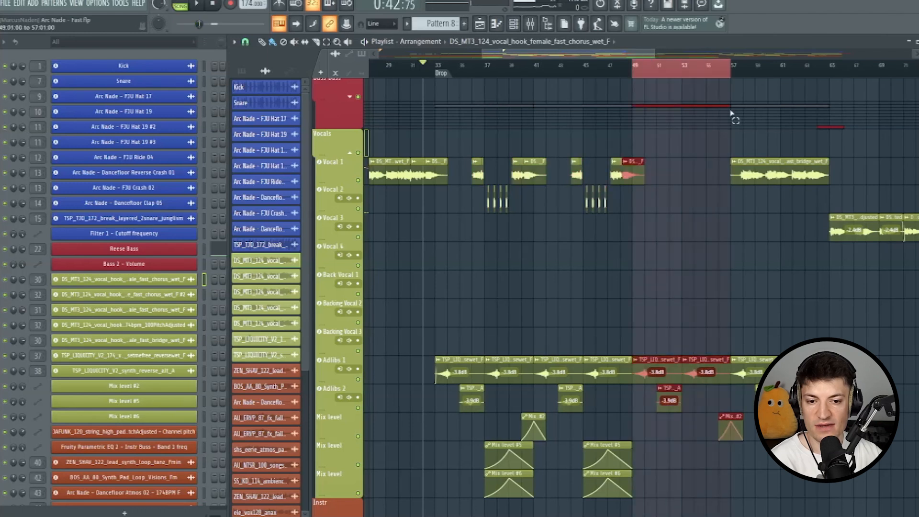
Make a time selection over bars 57 to 65, covering the Vocal 1 bridge clip
left_click_drag(629, 56, 757, 91)
left_click(698, 146)
scroll(604, 262, "down", 5)
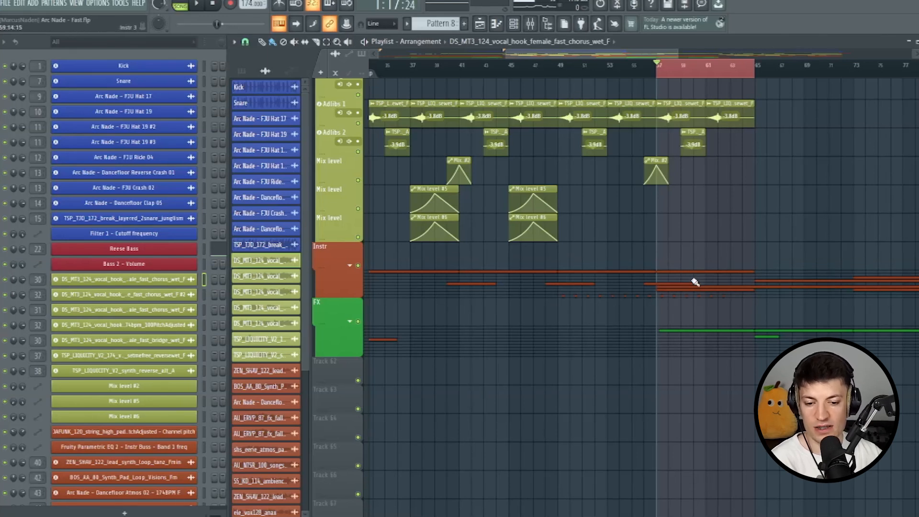
scroll(606, 239, "up", 5)
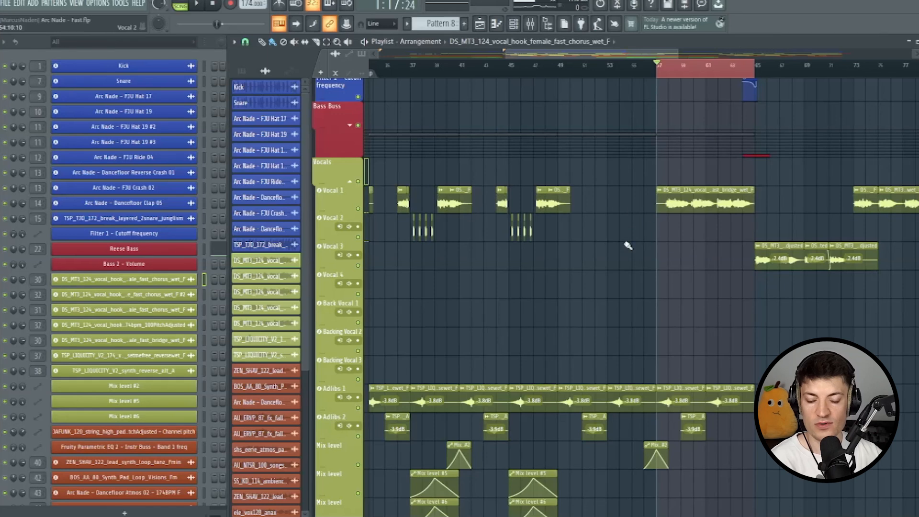
left_click_drag(663, 75, 754, 96)
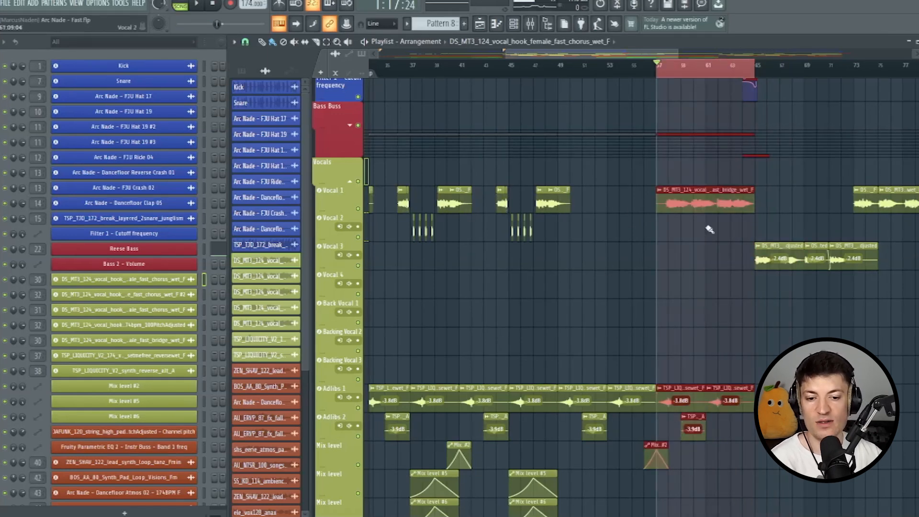
Make a time selection over bars 65 to 75, deselect the clips and audition the Vocal 3 section
scroll(626, 72, "right", 3)
left_click_drag(618, 76, 725, 209)
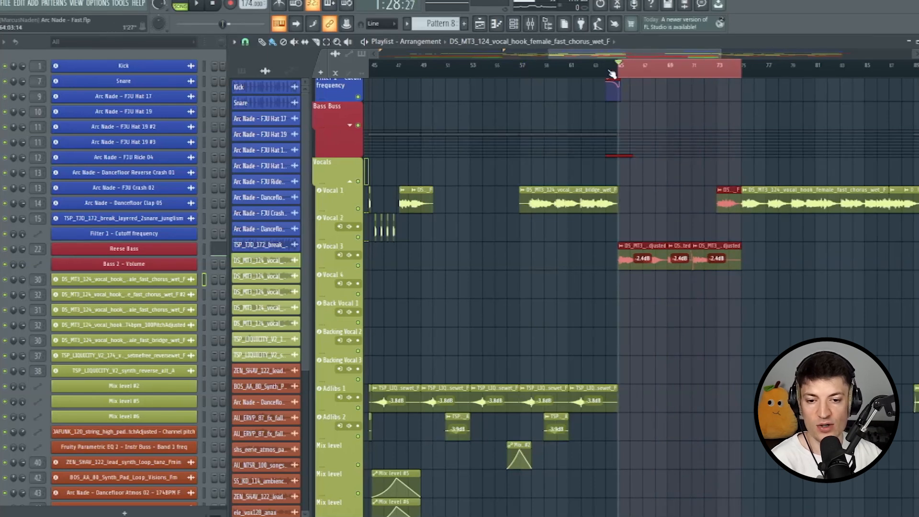
left_click_drag(640, 57, 634, 58)
key("ctrl+d")
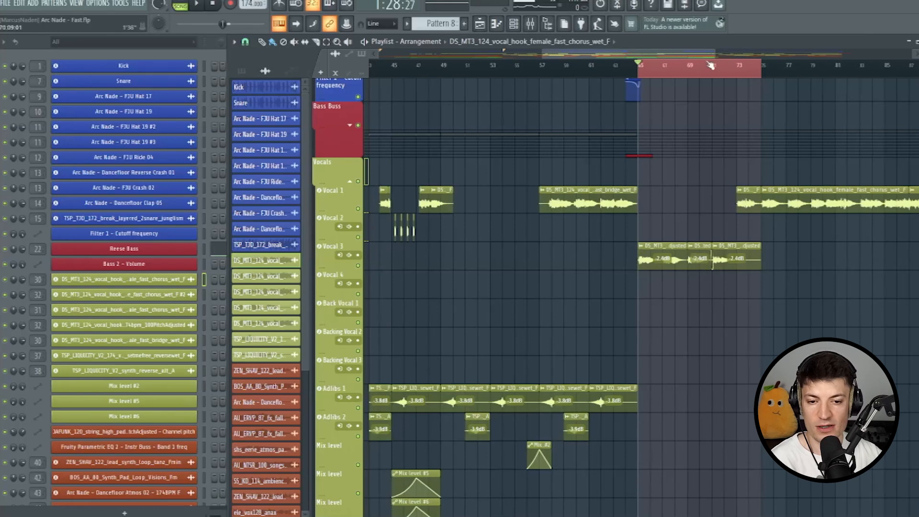
scroll(712, 66, "up", 3)
key("space")
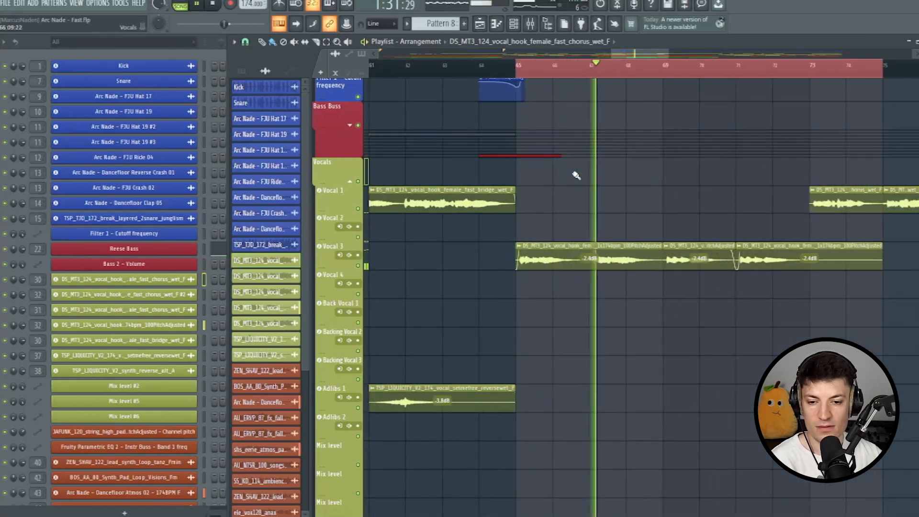
key("space")
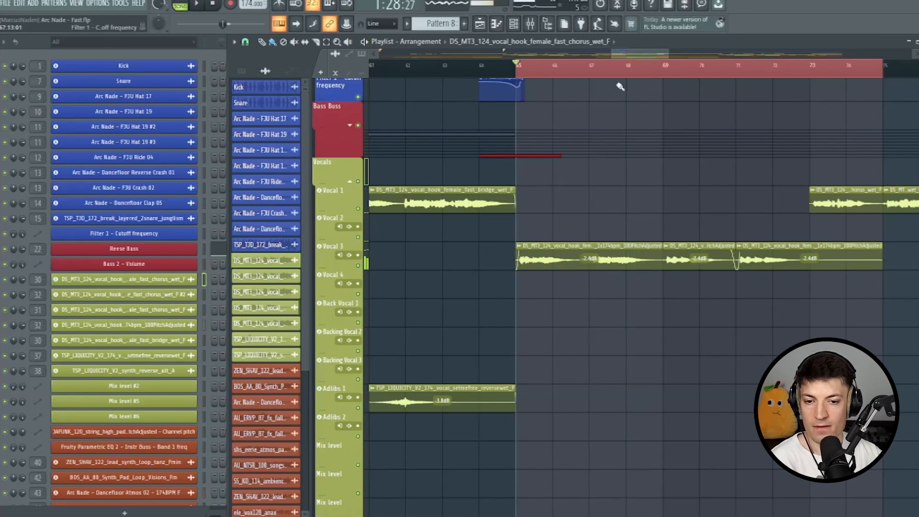
Place the playhead on the Drop marker at bar 33 to examine the adlib clips
left_click_drag(612, 53, 580, 157)
scroll(540, 214, "down", 2)
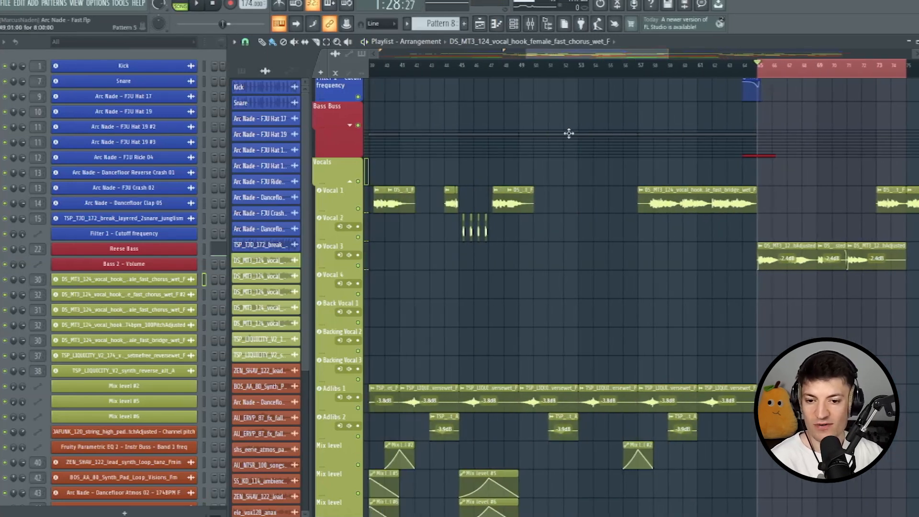
scroll(569, 134, "down", 4)
scroll(439, 73, "up", 5)
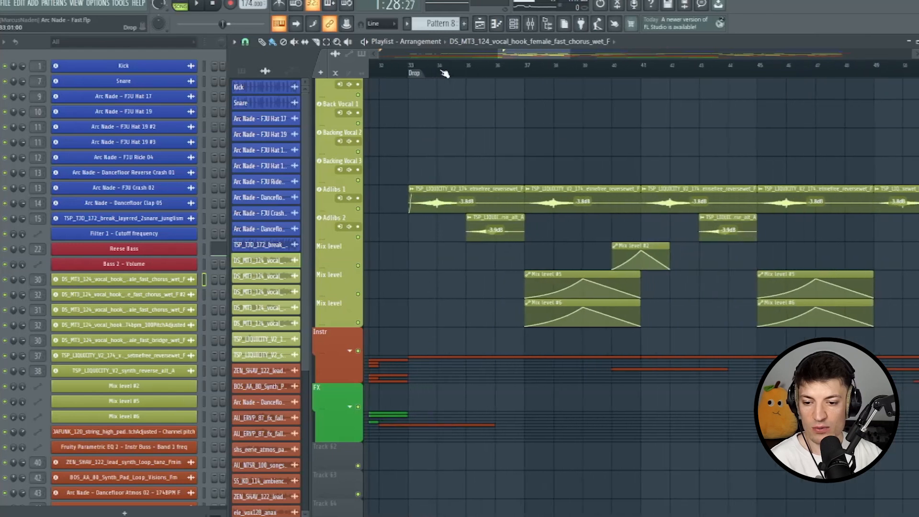
left_click(403, 74)
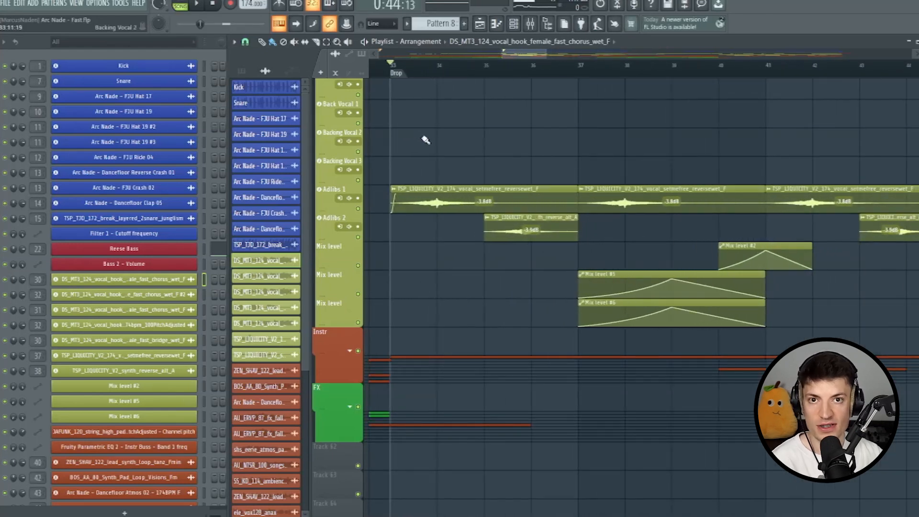
Isolate the Adlibs 1 and Adlibs 2 tracks and play them from the drop
scroll(435, 382, "down", 4)
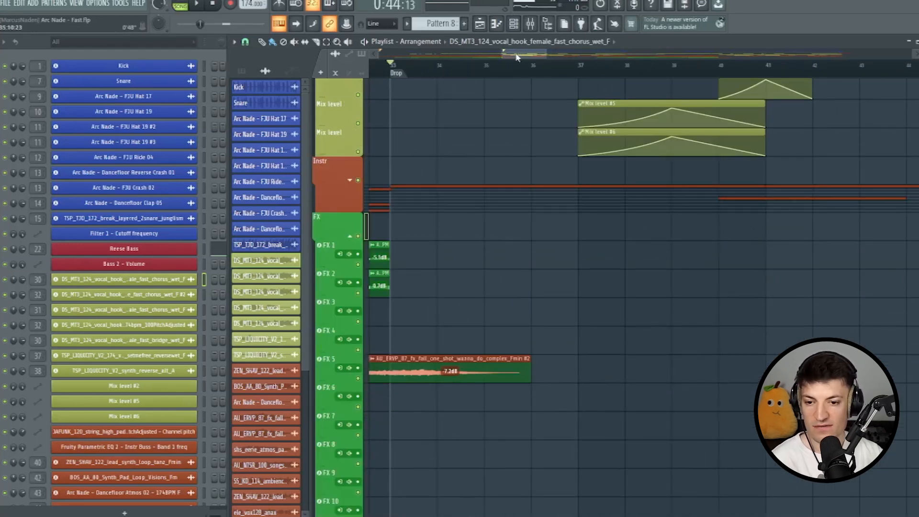
left_click_drag(518, 57, 509, 58)
scroll(569, 230, "up", 4)
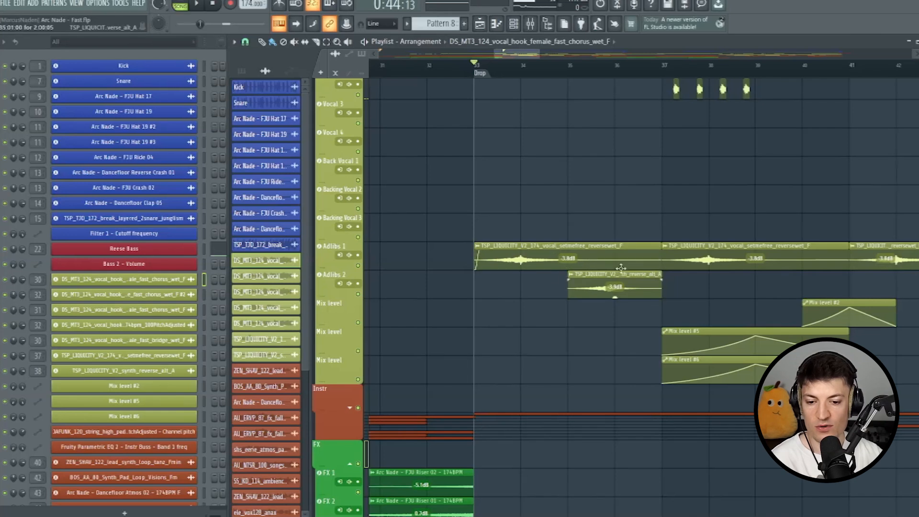
right_click(358, 294)
left_click(358, 266)
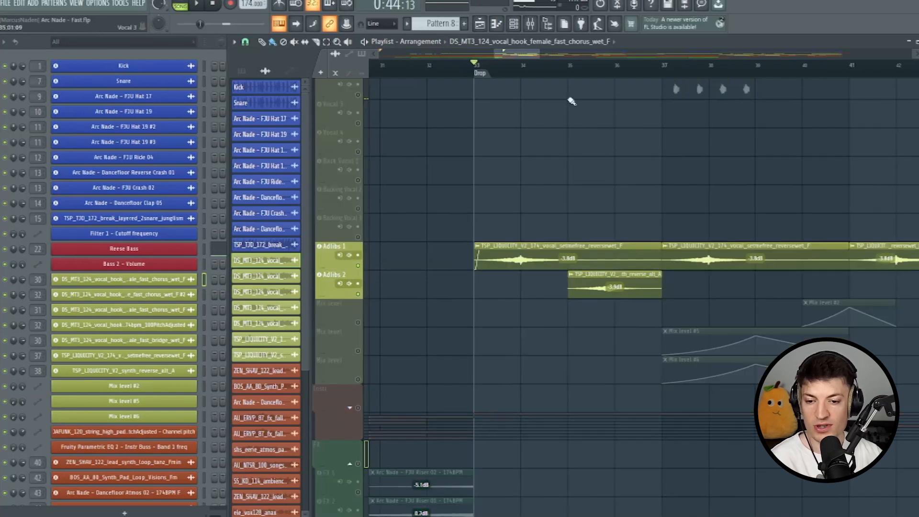
left_click_drag(537, 56, 565, 56)
key("space")
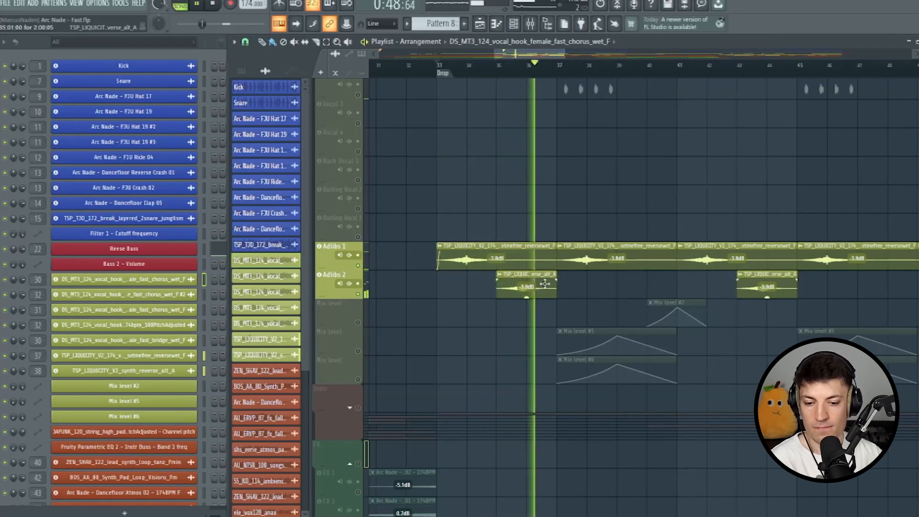
key("space")
Unmute the three Mix level automation tracks, Vocal 2 and Vocal 1 alongside the adlibs
scroll(362, 327, "down", 2)
left_click_drag(361, 322, 364, 267)
scroll(659, 304, "up", 6)
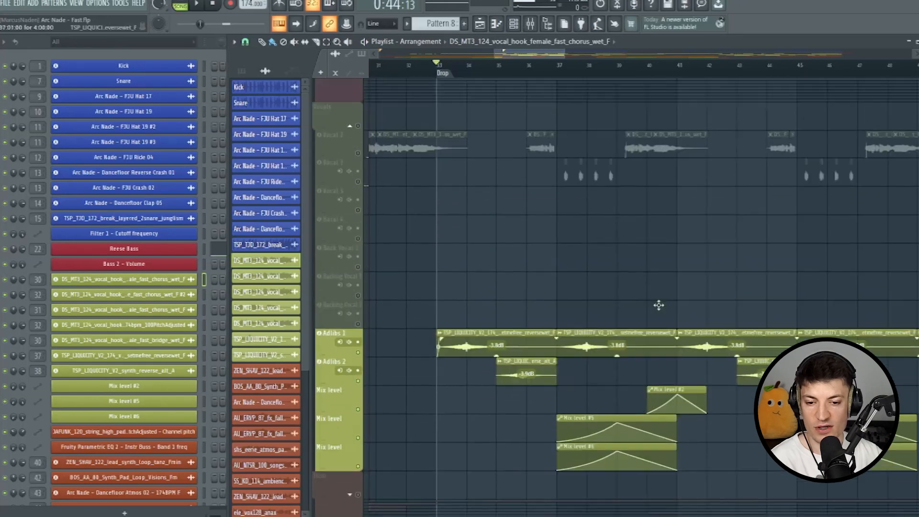
left_click_drag(364, 268, 366, 243)
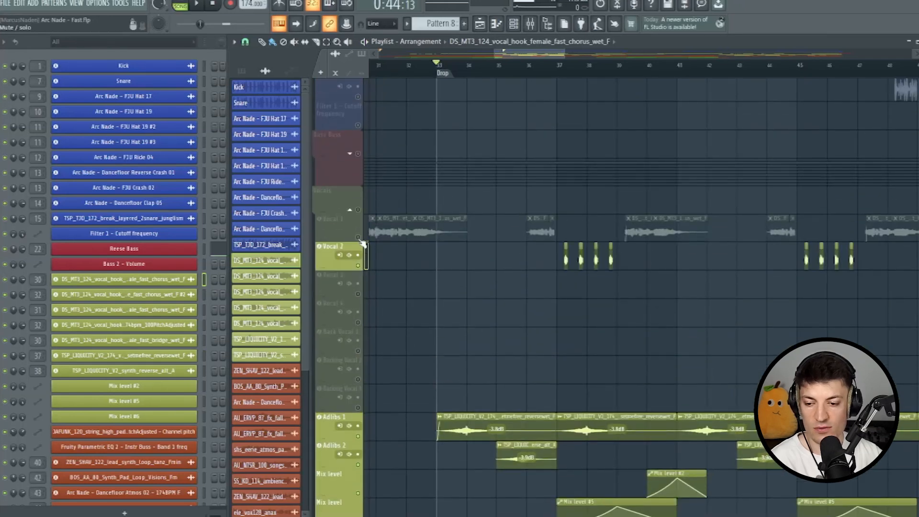
left_click_drag(366, 242, 364, 225)
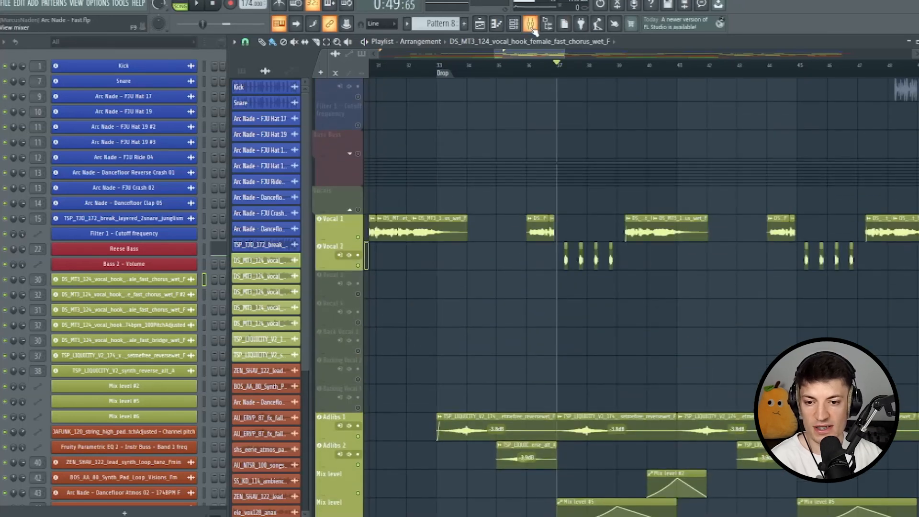
Check the Vocal 1 mixer effect chain and play the vocals with their Mix level automation from bar 37
left_click(532, 25)
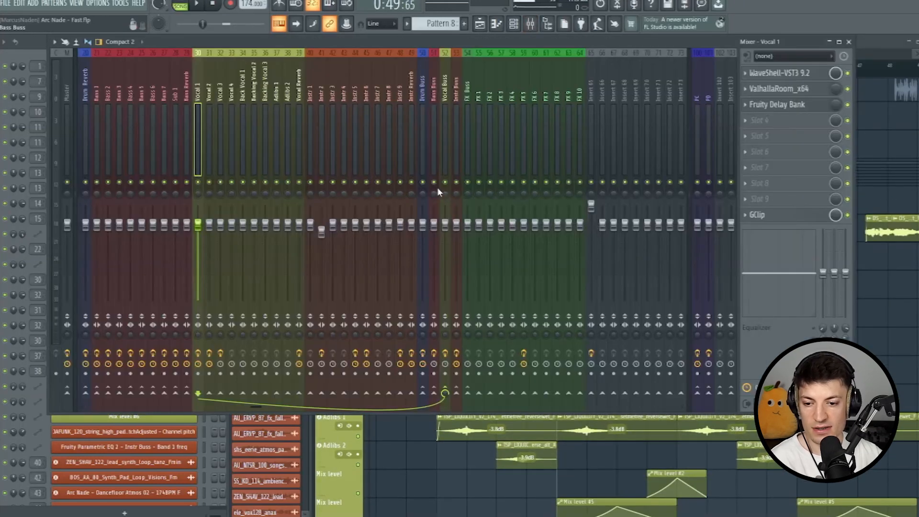
left_click(436, 188)
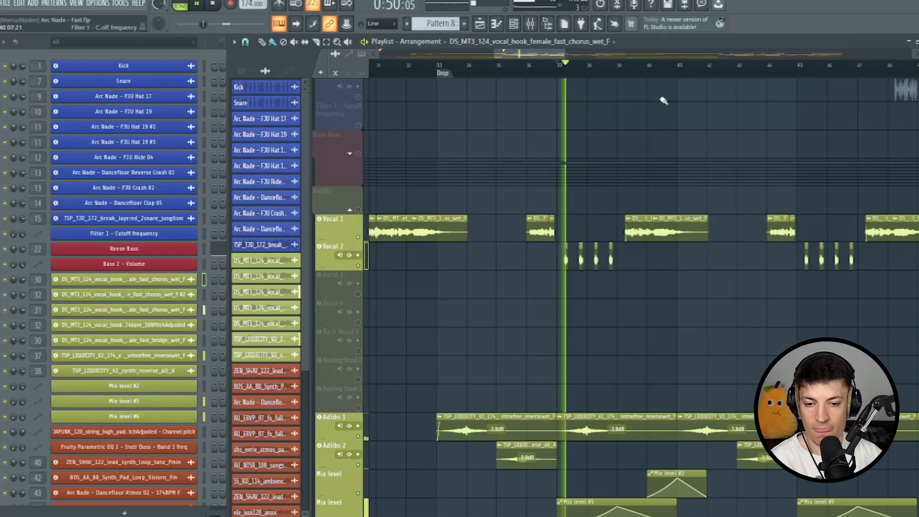
scroll(661, 72, "up", 2)
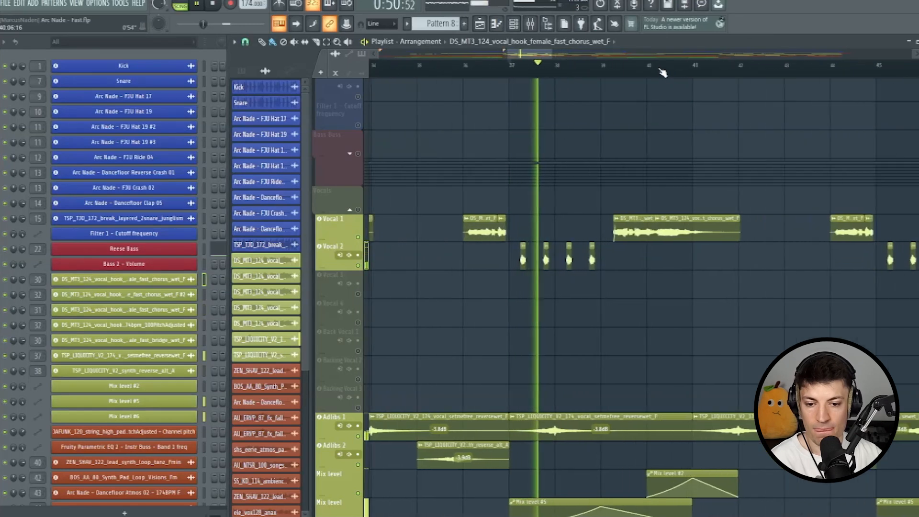
scroll(663, 72, "up", 2)
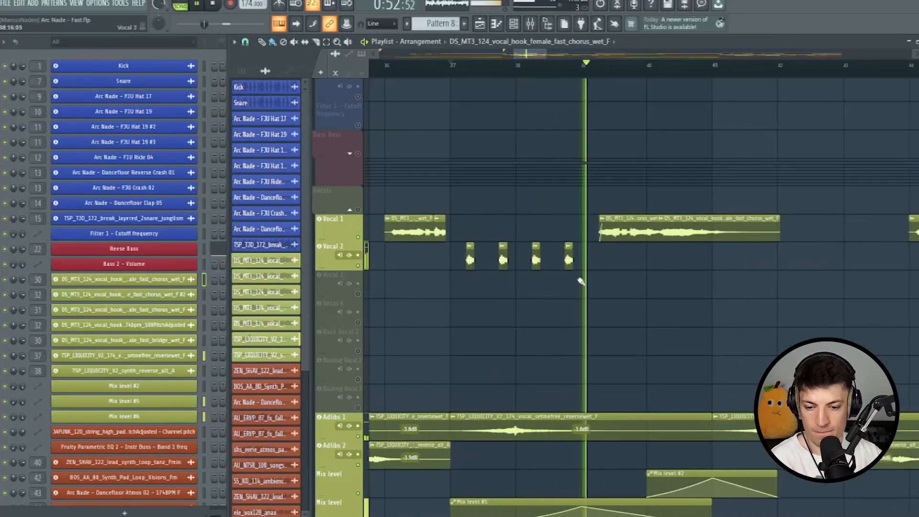
scroll(690, 249, "down", 4)
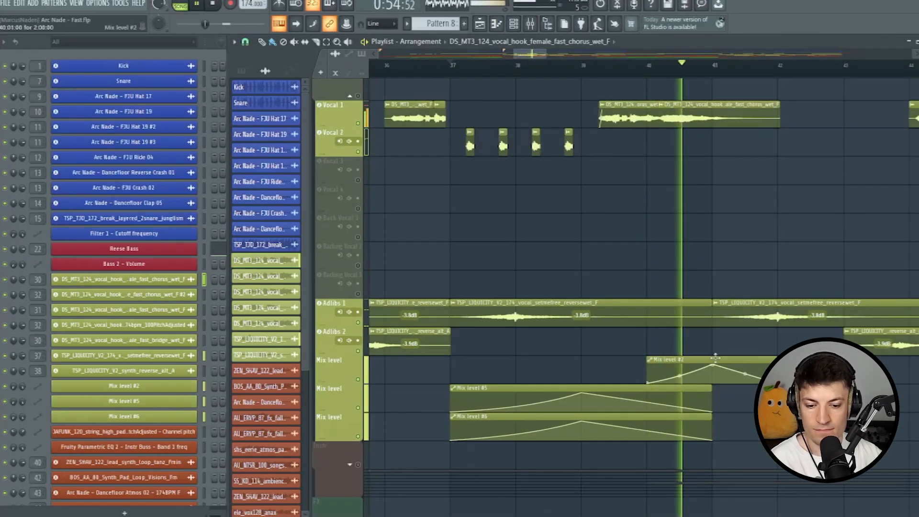
key("space")
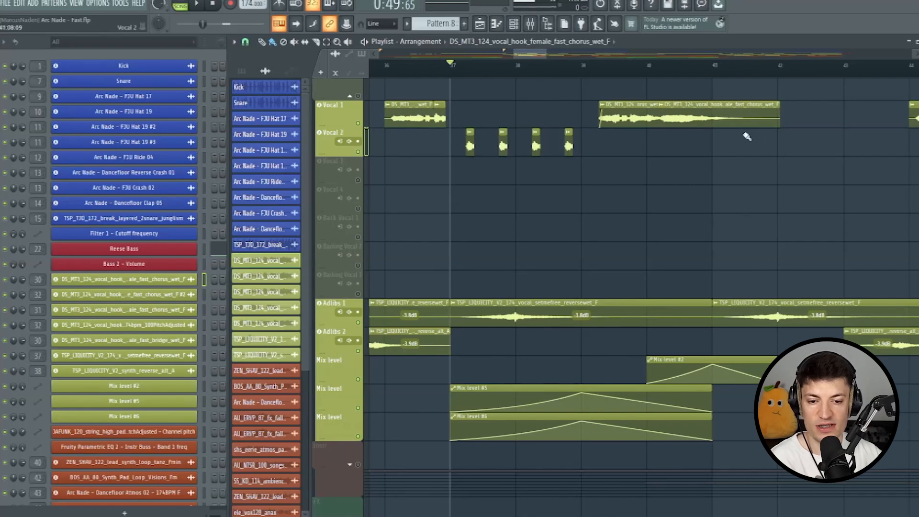
Clear the time selection, place the playhead at bar 32 and unmute all playlist tracks
scroll(705, 79, "down", 6)
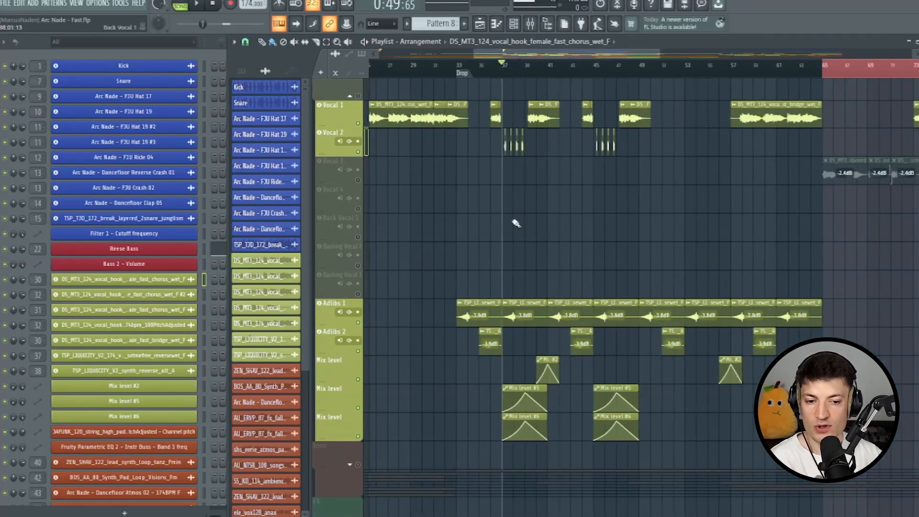
left_click(450, 67)
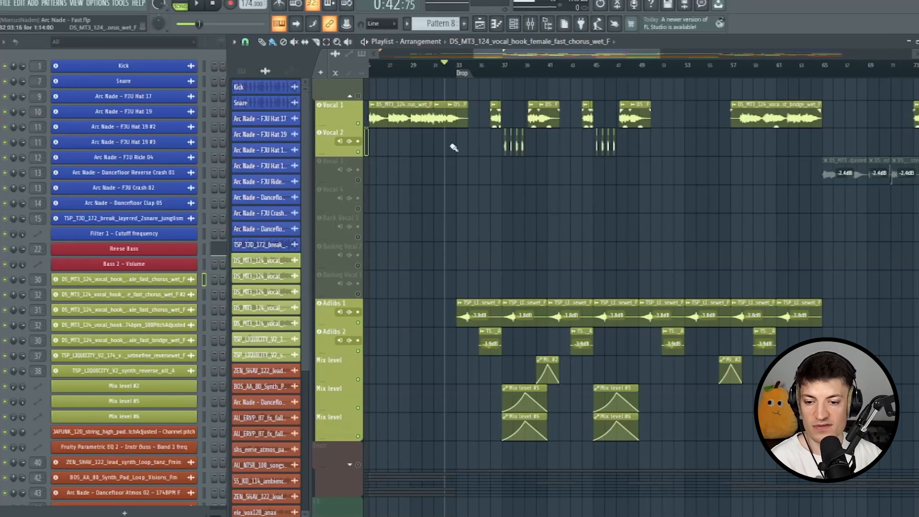
right_click(358, 294)
right_click(358, 295)
Review the vocal, adlib and drum tracks through the first drop and around its end at bar 65
scroll(588, 232, "down", 6)
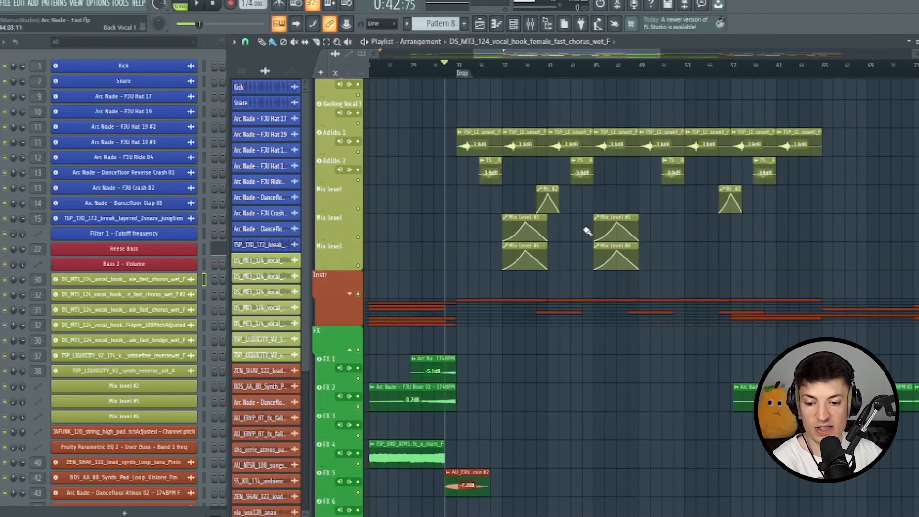
scroll(589, 232, "up", 7)
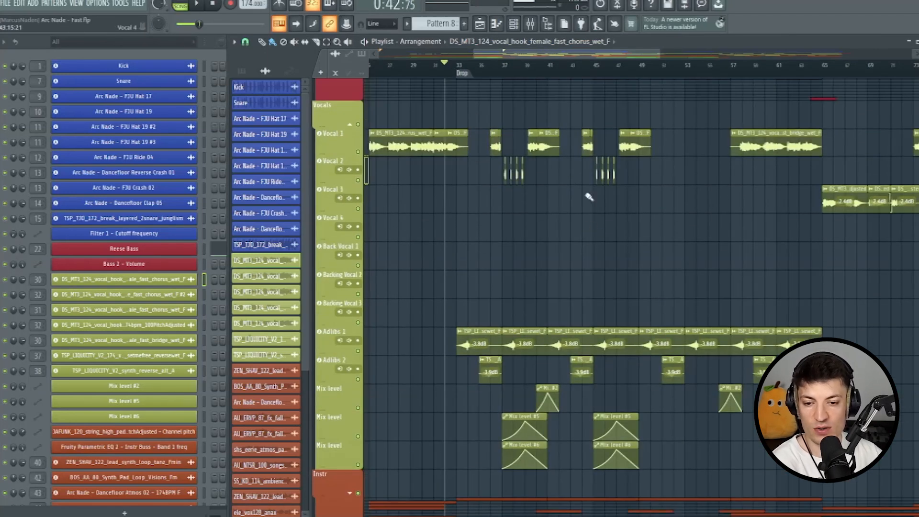
left_click_drag(668, 56, 697, 56)
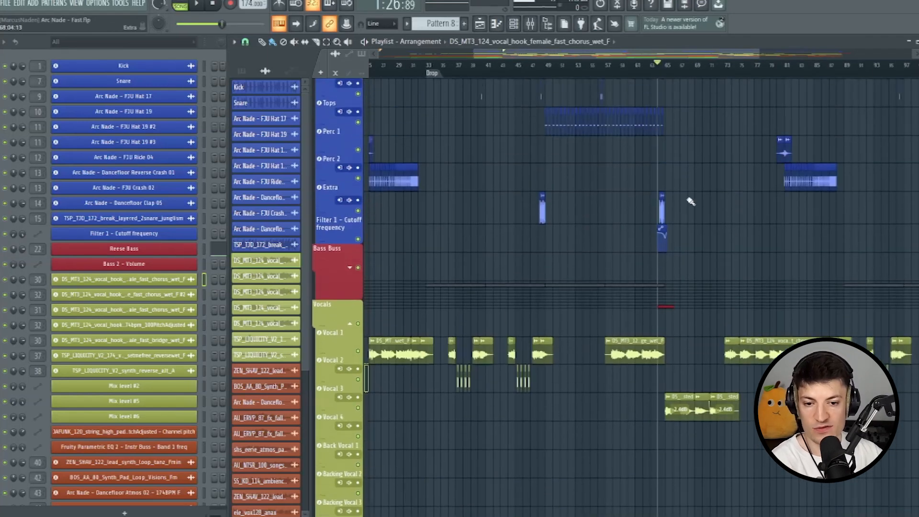
scroll(691, 201, "up", 2)
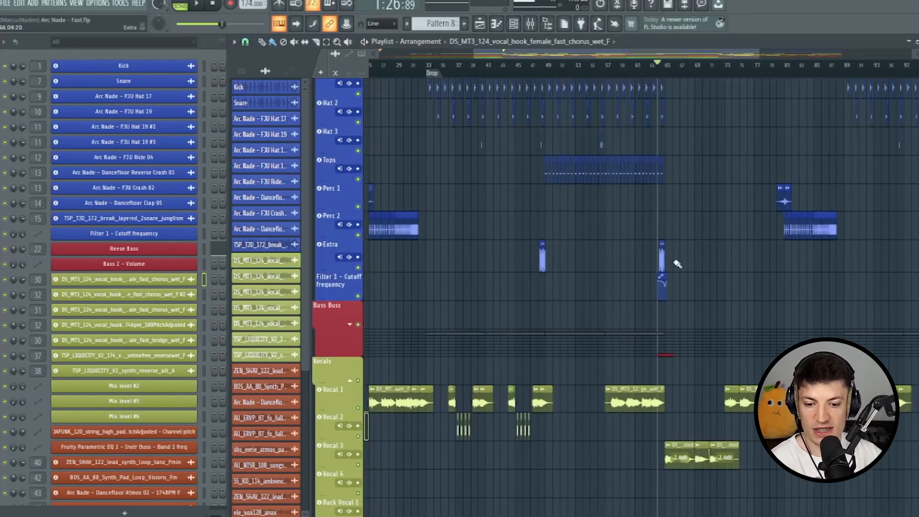
Collapse the Vocals and FX track groups in the playlist
scroll(673, 352, "down", 5)
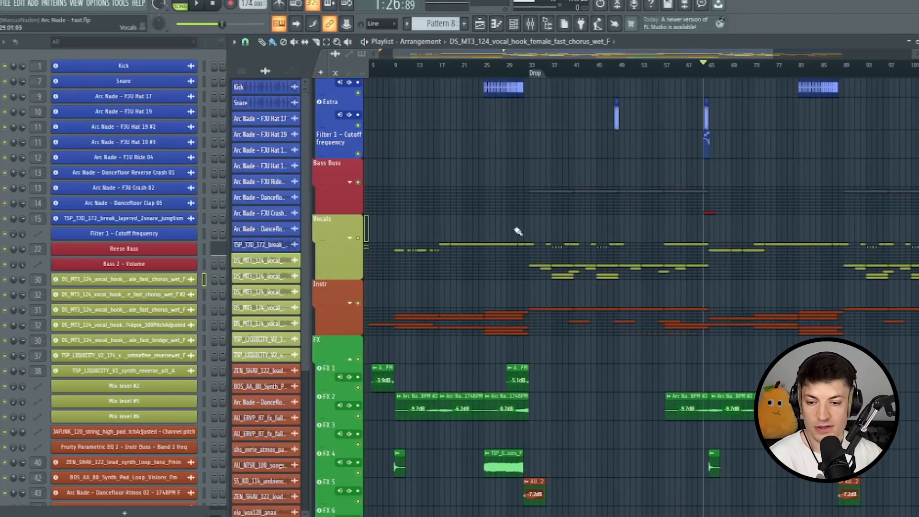
scroll(335, 256, "down", 4)
left_click(350, 246)
scroll(654, 345, "up", 3)
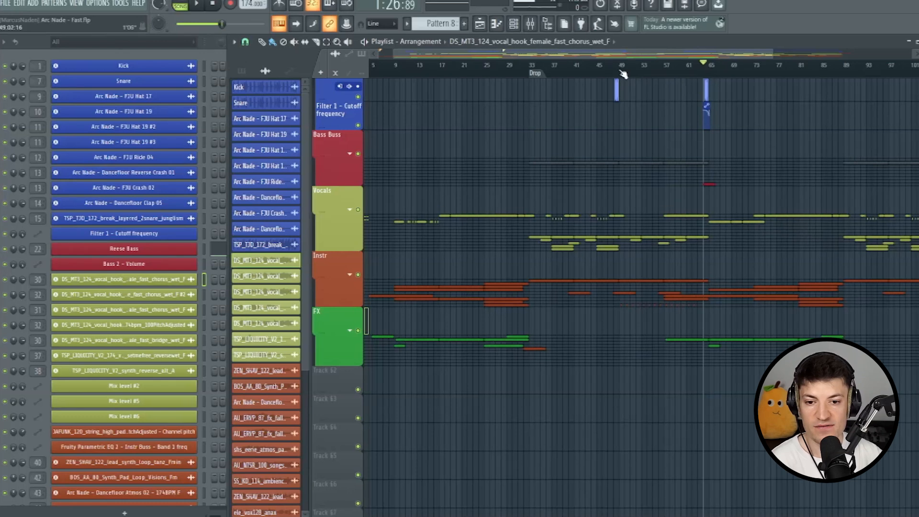
Select the timeline from the Intro marker to bar 49
left_click_drag(616, 81, 283, 275)
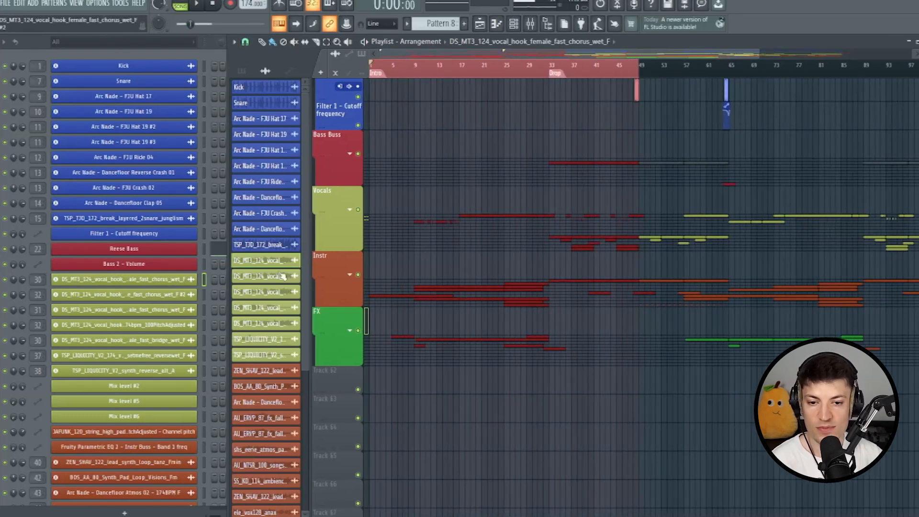
scroll(585, 224, "up", 4)
scroll(588, 234, "up", 6)
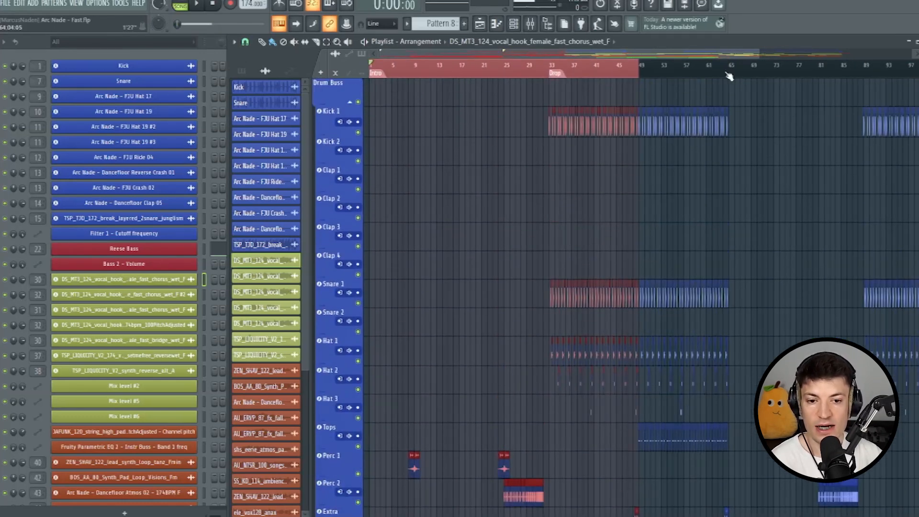
Extend the time selection from the Intro marker to bar 65 and collapse the Drum Buss group
left_click(729, 72)
left_click_drag(729, 72, 357, 235)
scroll(466, 335, "down", 7)
scroll(441, 381, "up", 7)
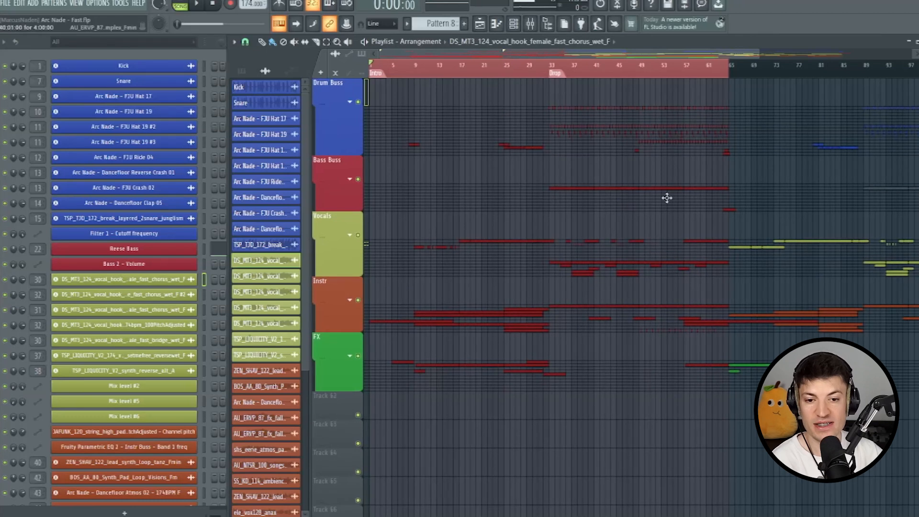
Select the whole arrangement on the timeline, from the intro to the end of the second drop at bar 121
left_click_drag(762, 53, 911, 53)
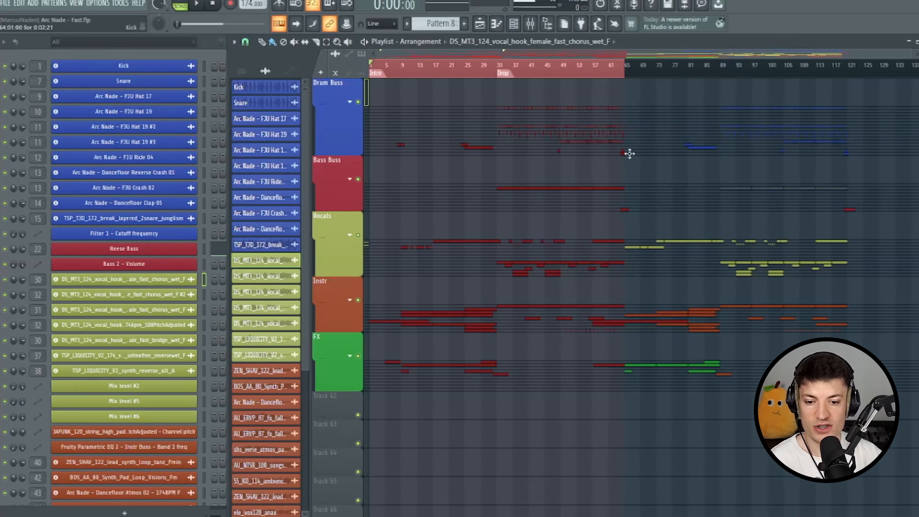
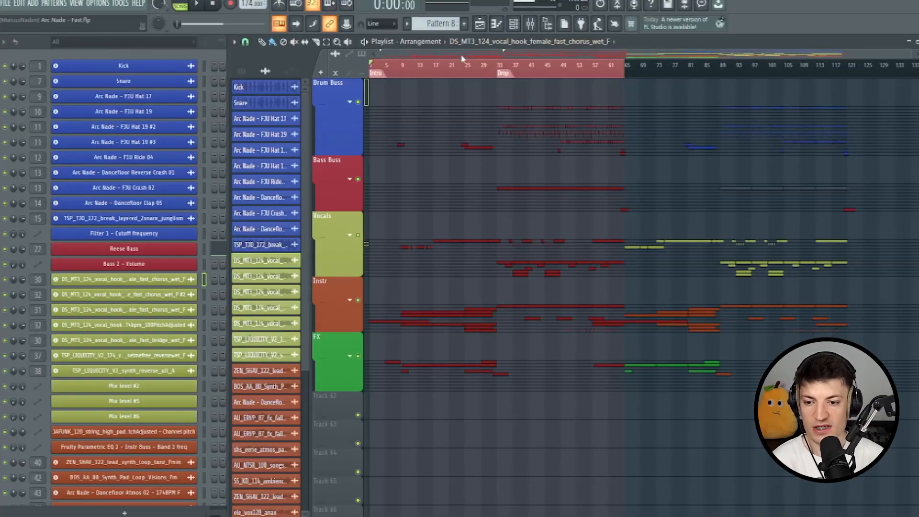
left_click(378, 64)
left_click_drag(853, 70, 219, 369)
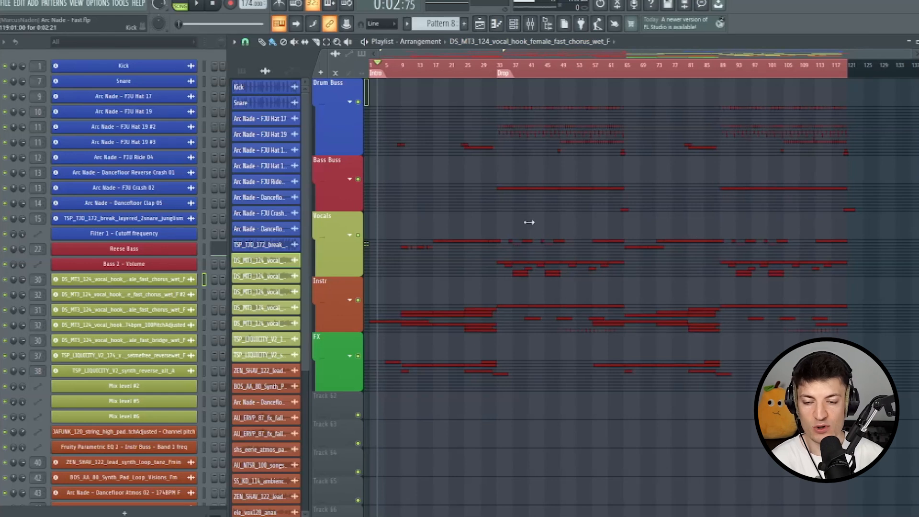
Inspect the FabFilter Pro-L 2 limiter on the Master mixer track and close its window
left_click(531, 24)
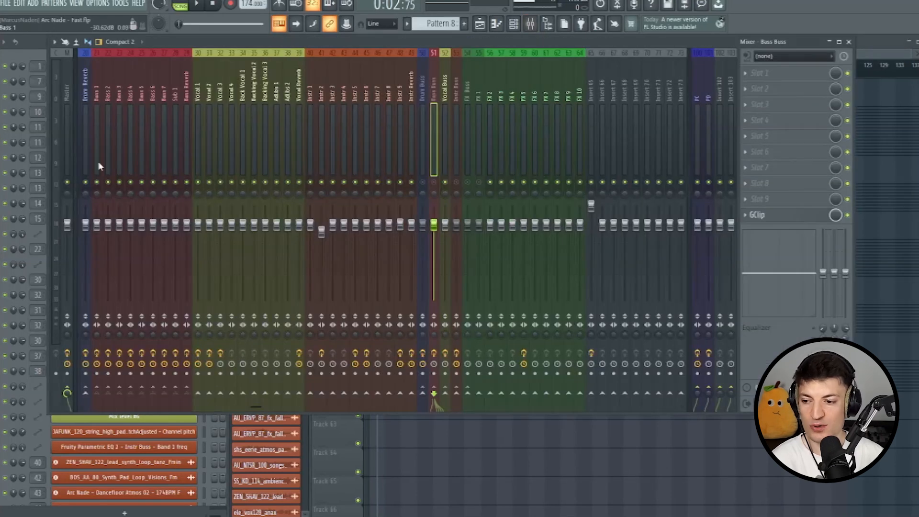
left_click(69, 144)
left_click(776, 213)
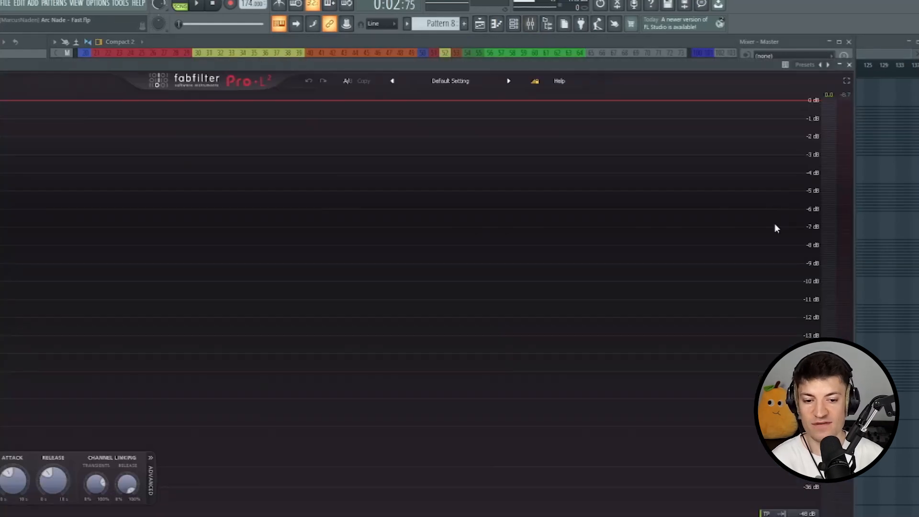
left_click_drag(767, 66, 847, 10)
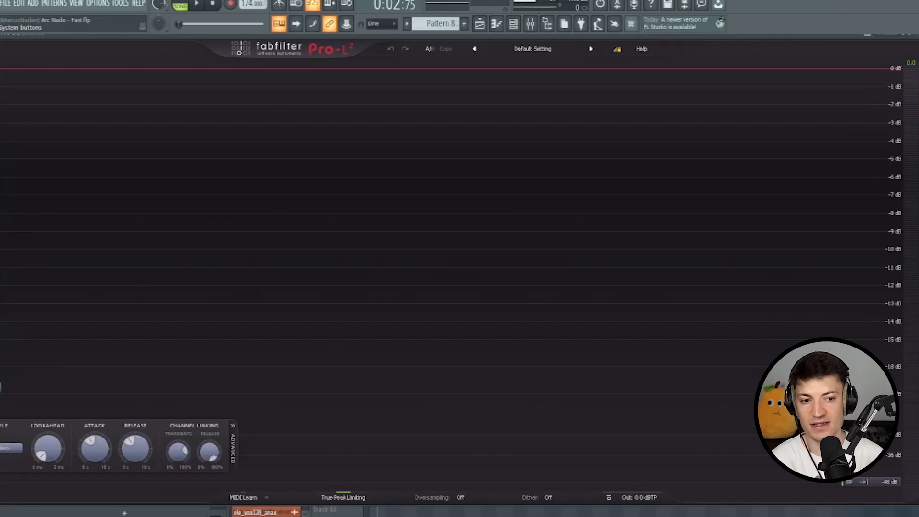
left_click(918, 34)
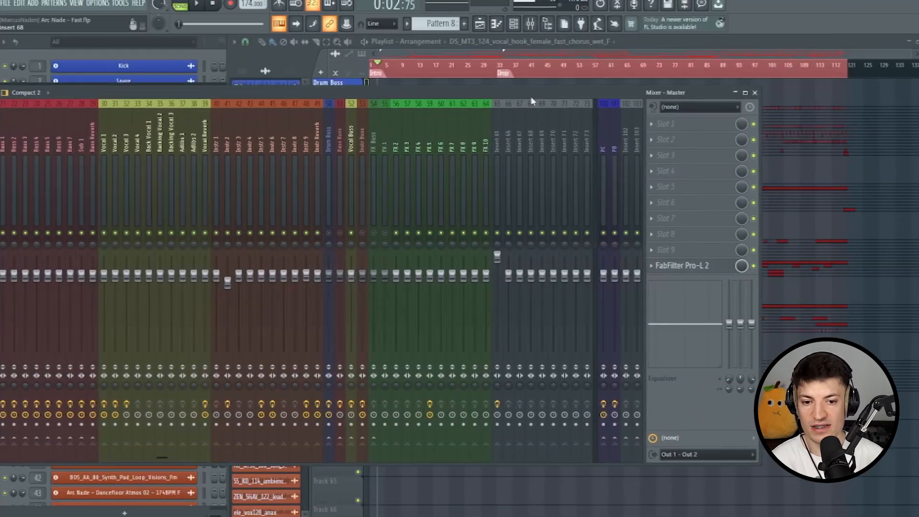
Add Youlean Loudness Meter 2 to an empty Master effect slot, measure the drop's loudness and close the meter
left_click(618, 199)
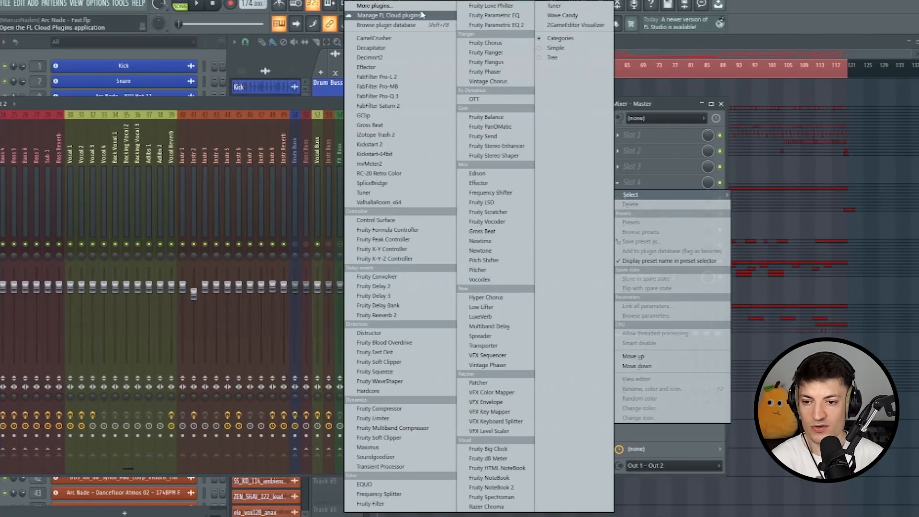
left_click(422, 10)
type("you")
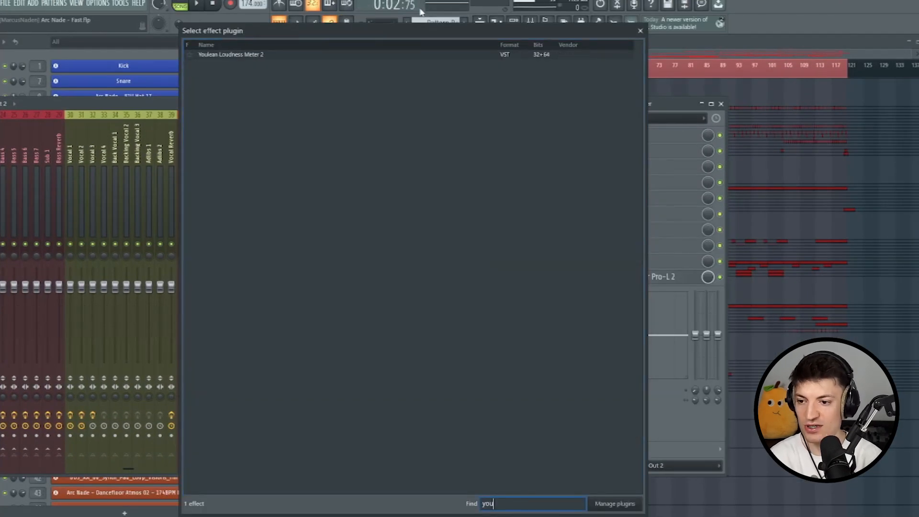
key("Return")
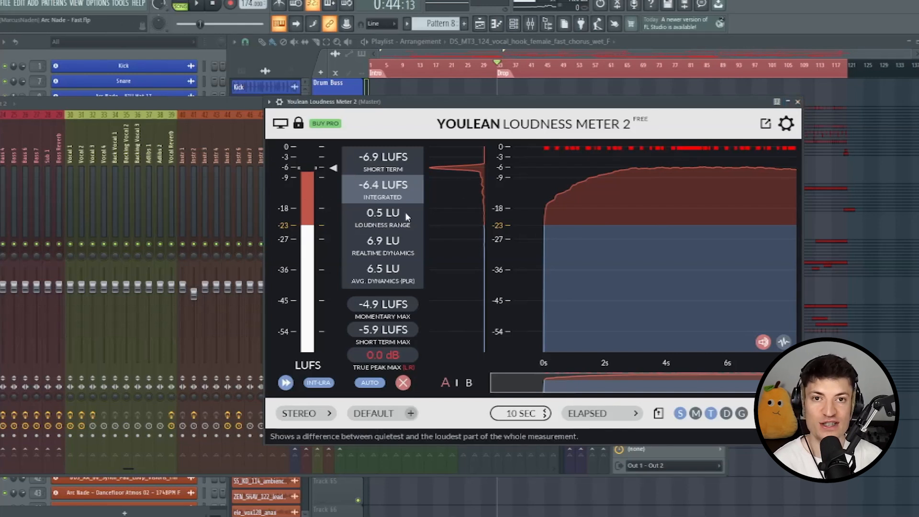
left_click(798, 102)
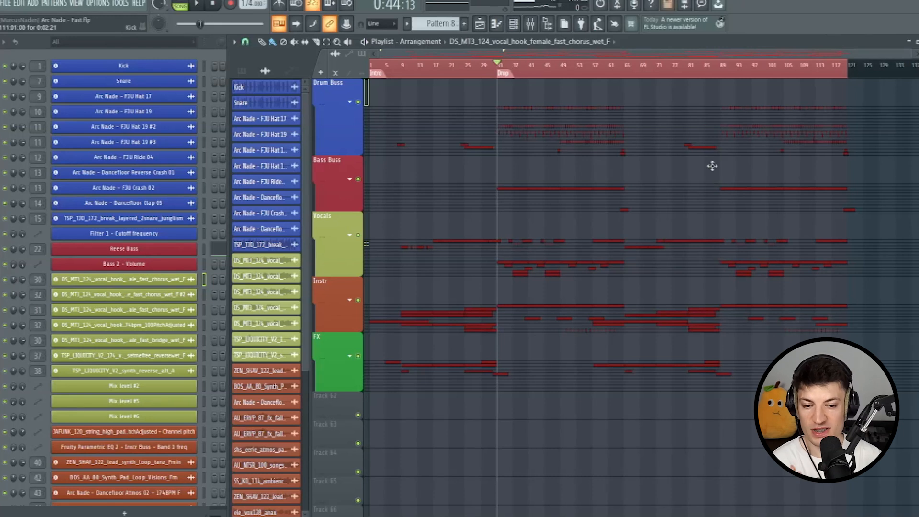
Clear the time selection and bring up the project's save and export options
left_click(7, 4)
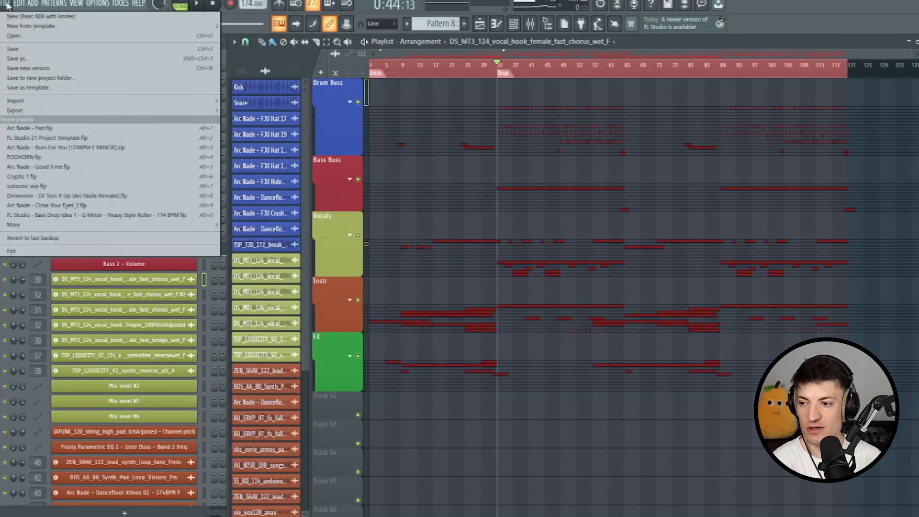
left_click(494, 72, "ctrl")
left_click_drag(459, 72, 101, 59)
left_click(6, 3)
left_click(6, 4)
left_click(6, 4)
mouse_move(31, 114)
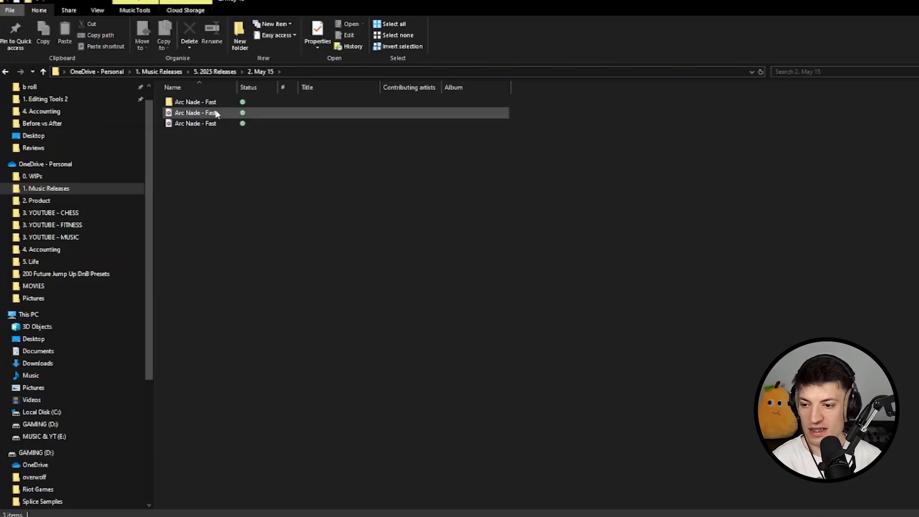
Widen the Name column in the 2. May 15 release folder and check the two Arc Nade - Fast audio files
left_click_drag(237, 87, 283, 87)
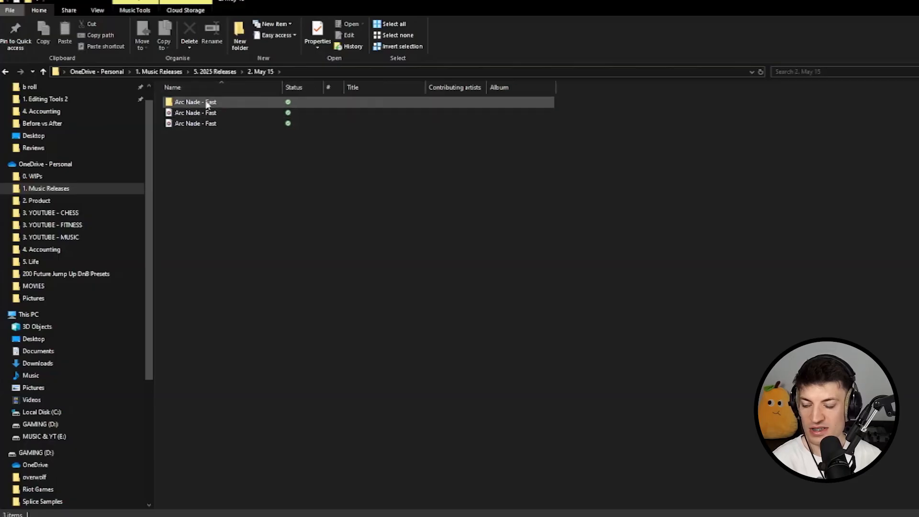
left_click(214, 123)
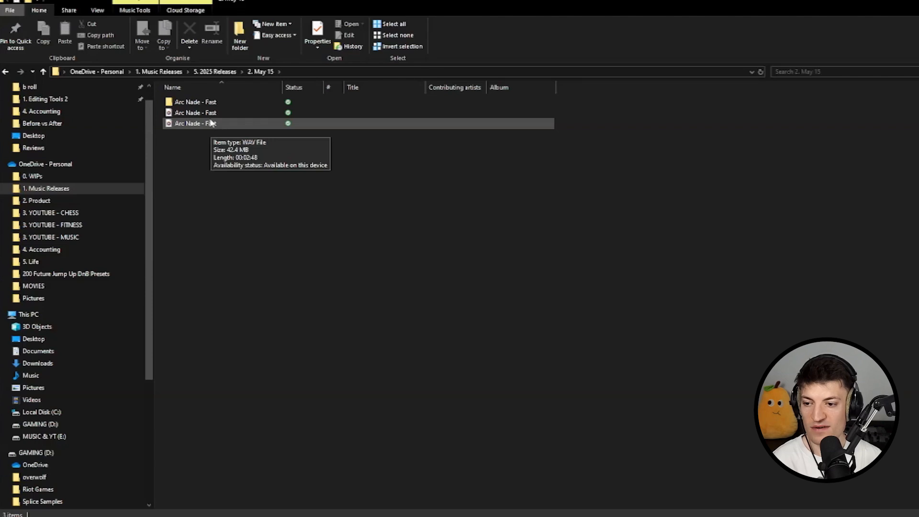
left_click(214, 114)
Open the Arc Nade - Fast folder and its Project subfolder to inspect the project files and ZIP archive
left_click(216, 107)
double_click(216, 106)
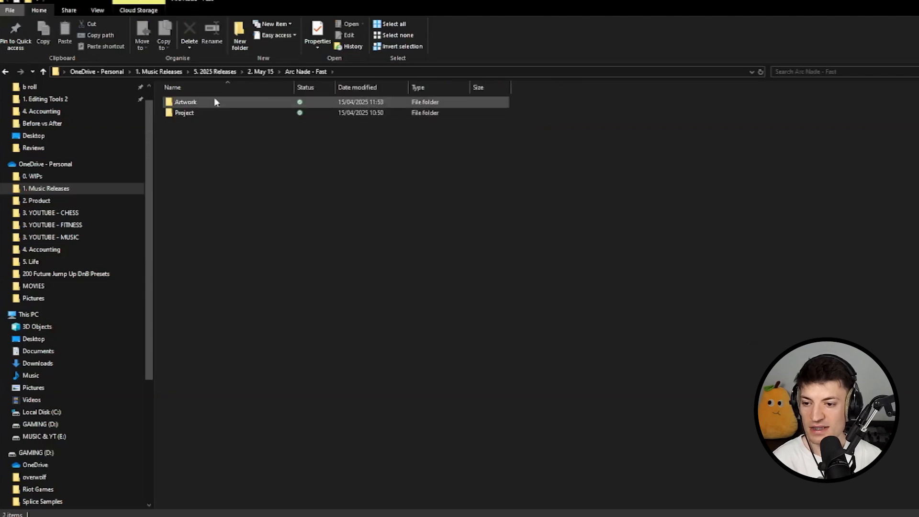
left_click(318, 72)
double_click(271, 113)
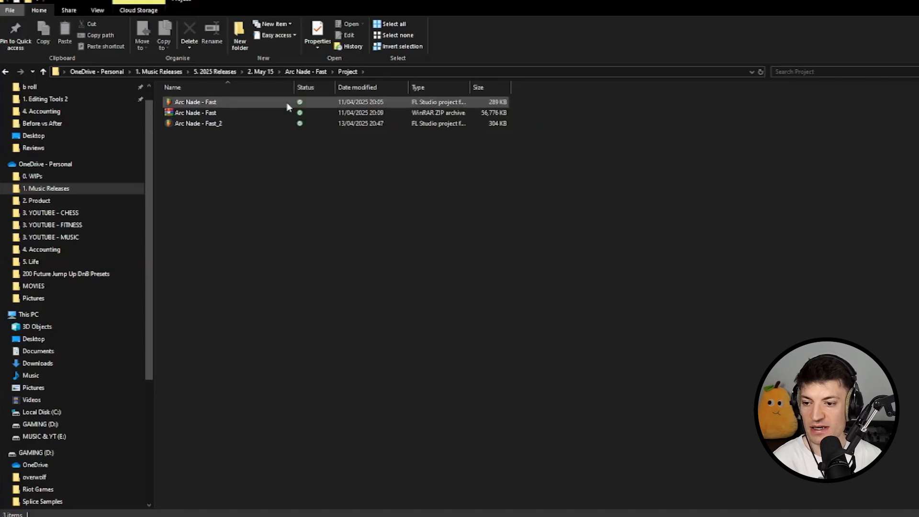
left_click(282, 113)
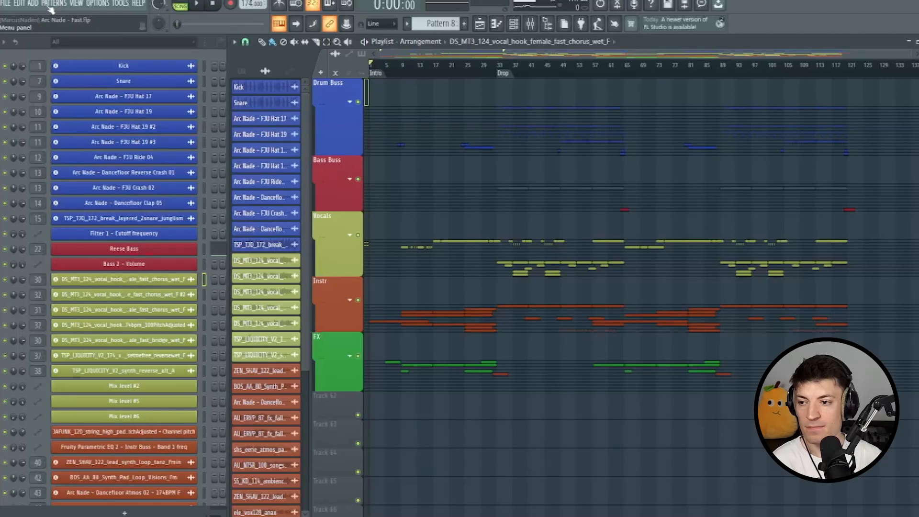
Switch to FL Studio and start saving the project as a separate file
left_click(6, 3)
left_click(28, 59)
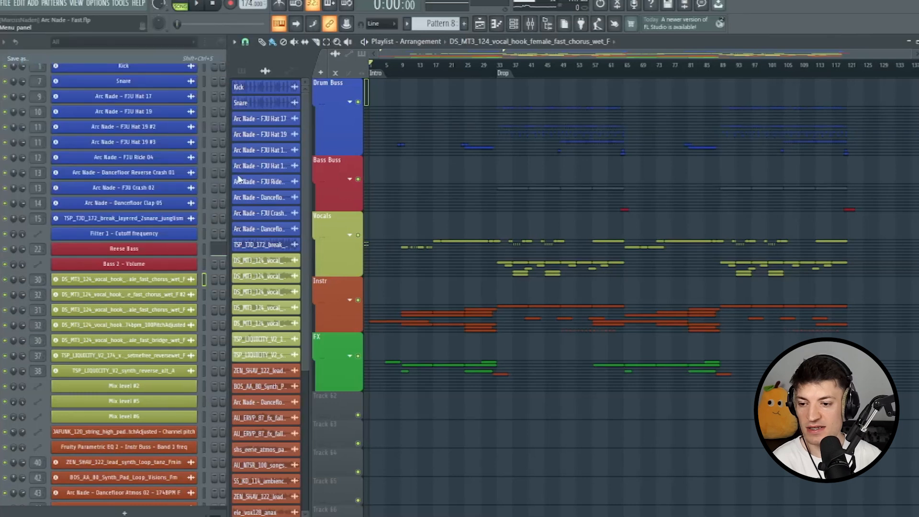
left_click(507, 338)
left_click(508, 353)
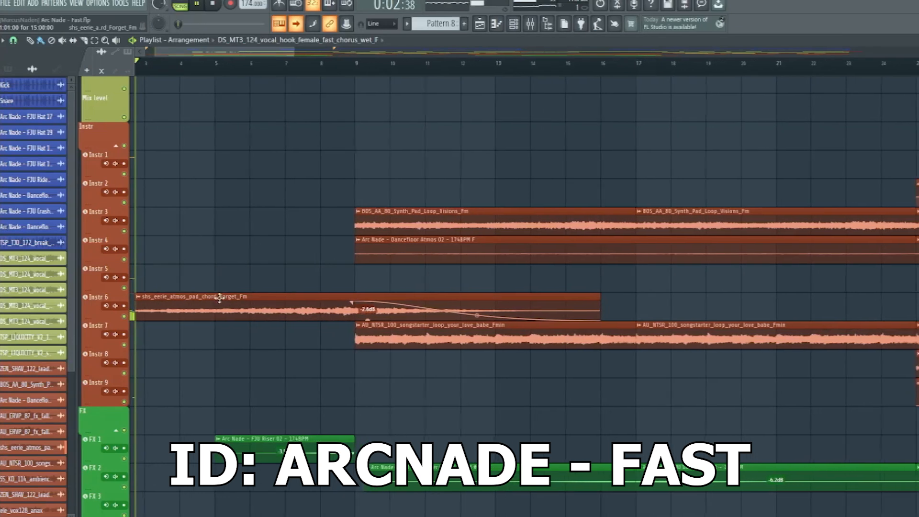
Follow the playing intro through the instrument, FX, percussion and vocal tracks to examine how its opening layers are arranged
scroll(166, 383, "down", 2)
scroll(165, 383, "down", 2)
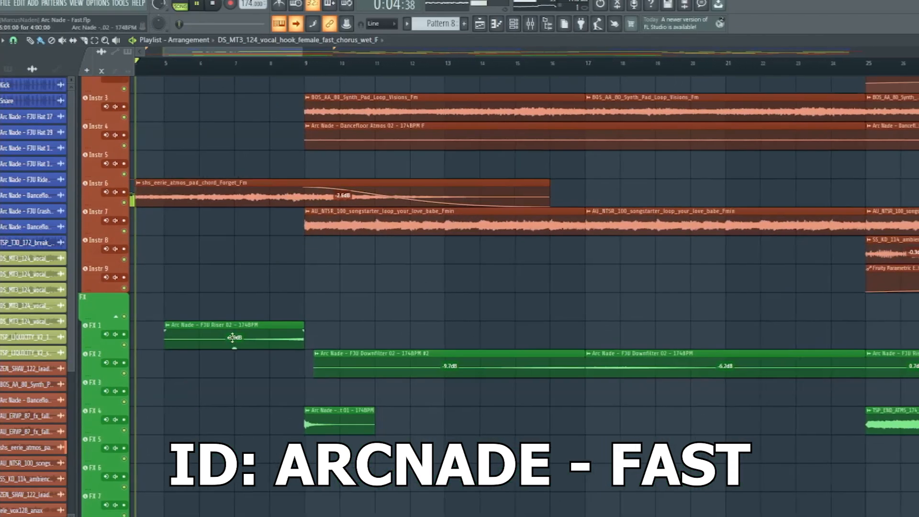
scroll(201, 304, "down", 15)
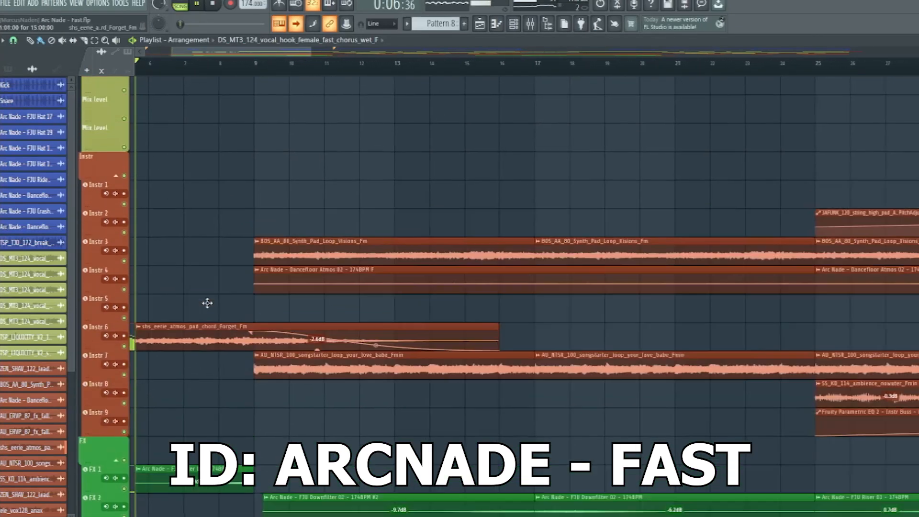
scroll(194, 297, "up", 7)
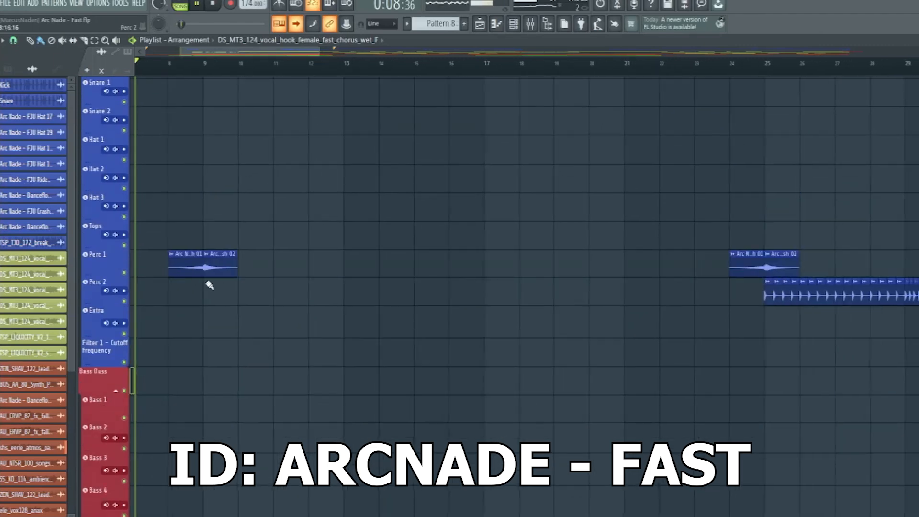
scroll(196, 282, "down", 3)
scroll(199, 289, "down", 14)
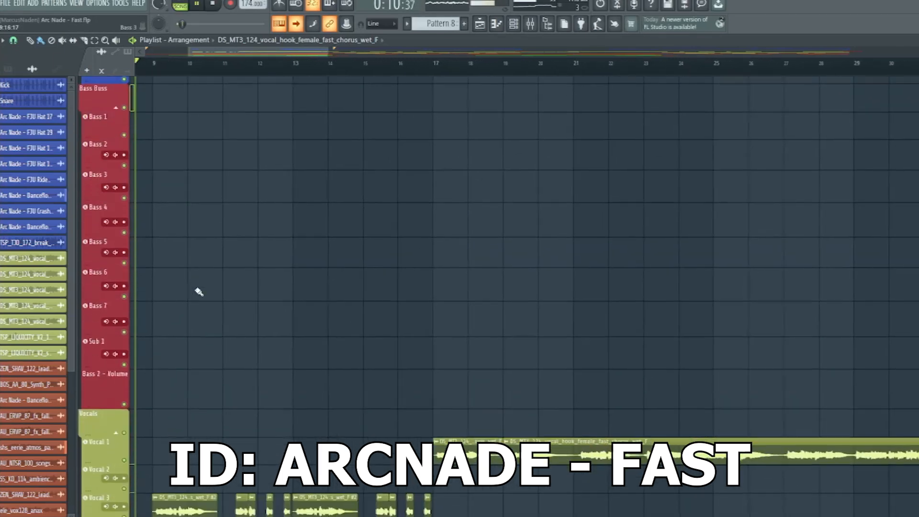
scroll(247, 345, "down", 14)
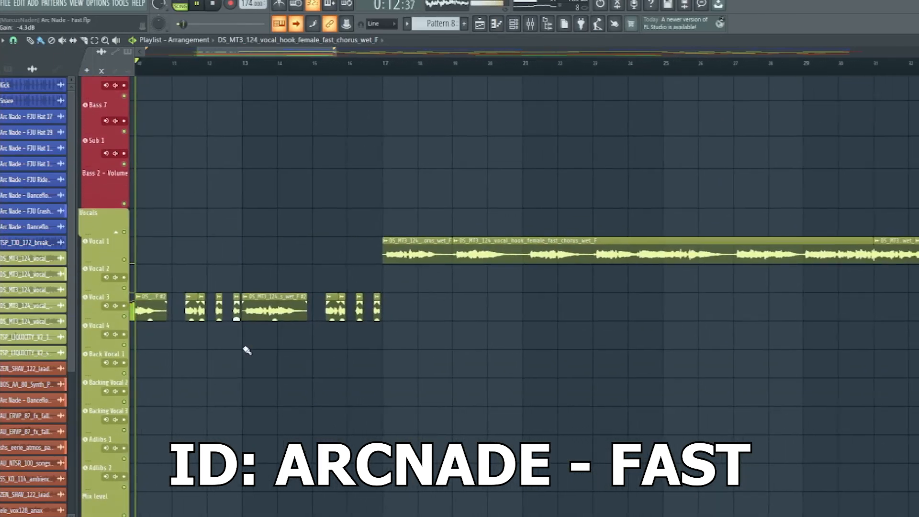
scroll(288, 342, "down", 1)
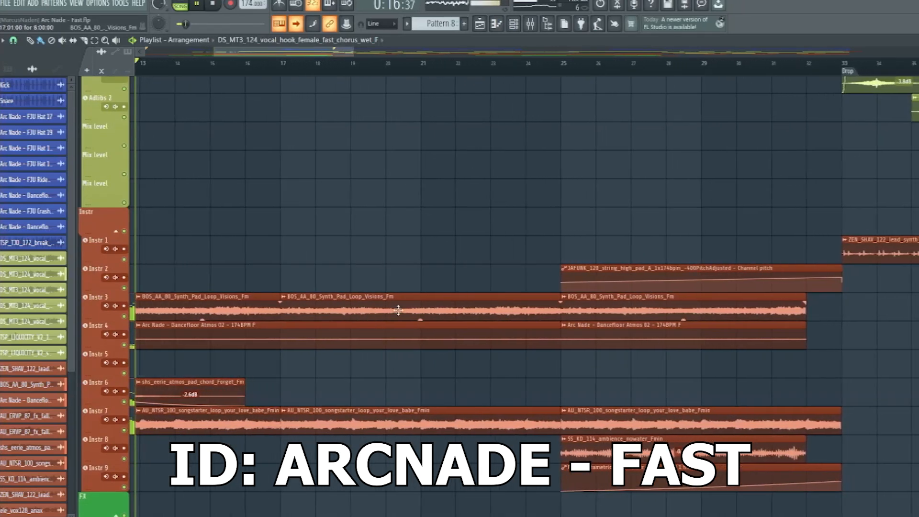
Examine the vocal hook, instrument, automation and riser clips in the build-up before the Drop marker during playback
scroll(402, 311, "up", 10)
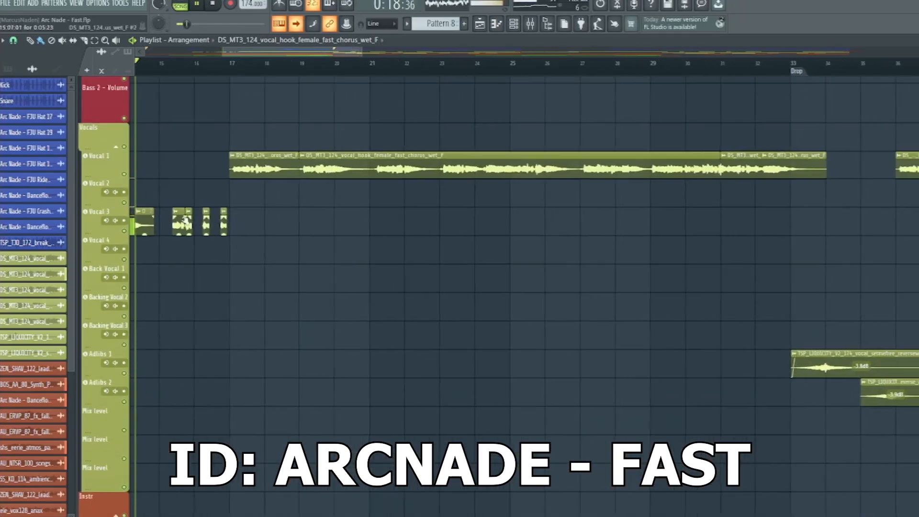
scroll(225, 225, "up", 4)
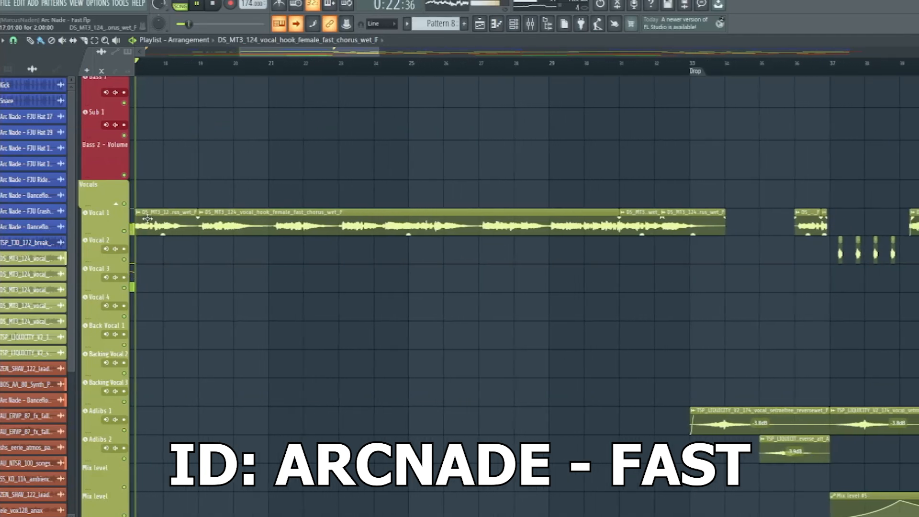
scroll(294, 259, "down", 12)
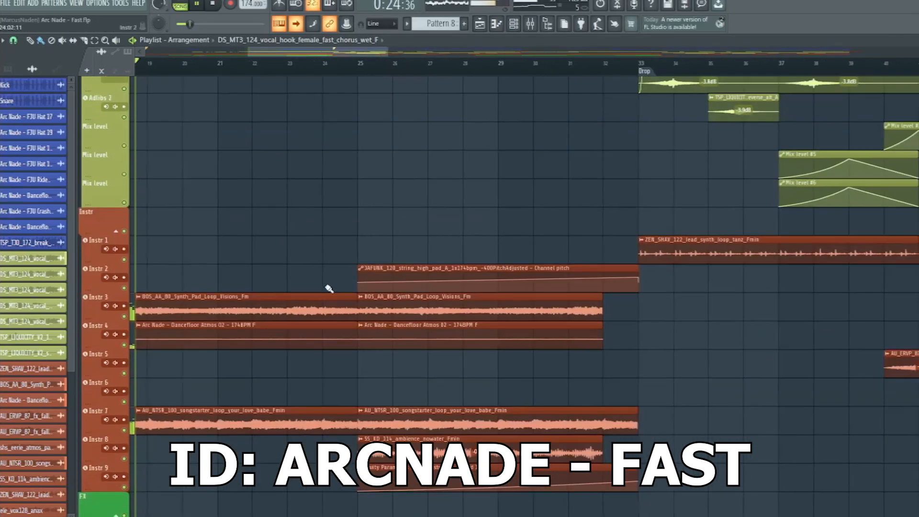
scroll(283, 326, "down", 4)
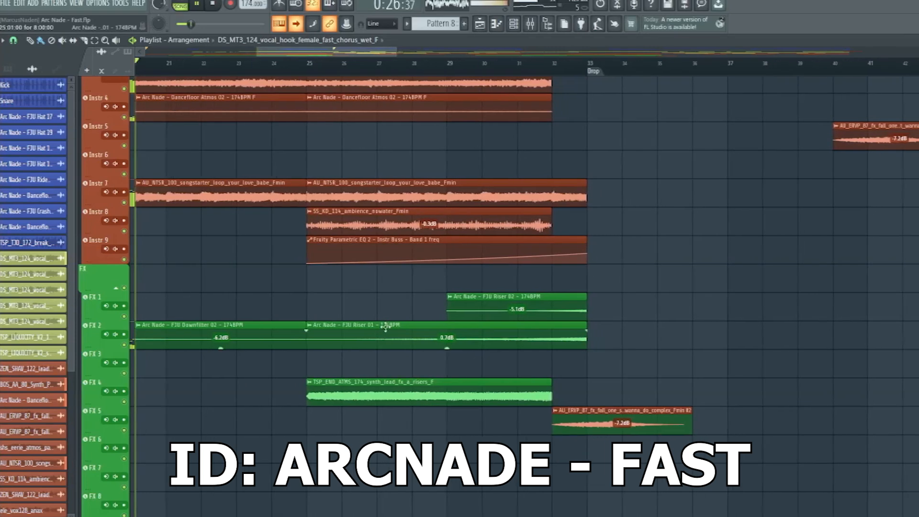
scroll(451, 330, "up", 6)
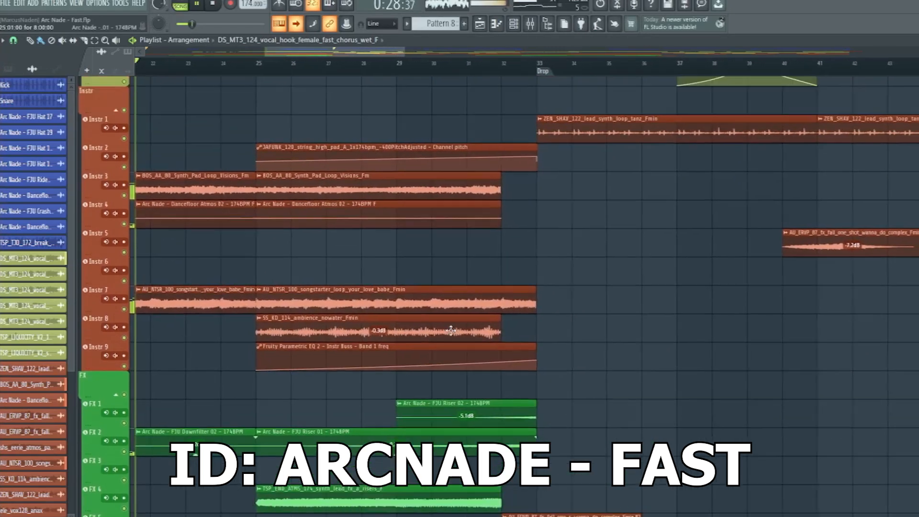
scroll(487, 282, "up", 15)
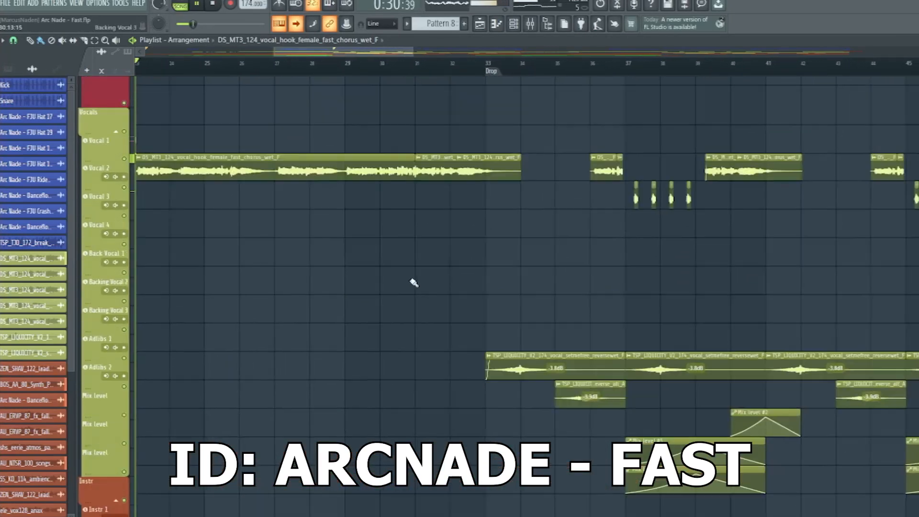
Examine the drum, bass pattern, vocal chop and adlib tracks leading into and through the first half of the drop
scroll(415, 283, "up", 8)
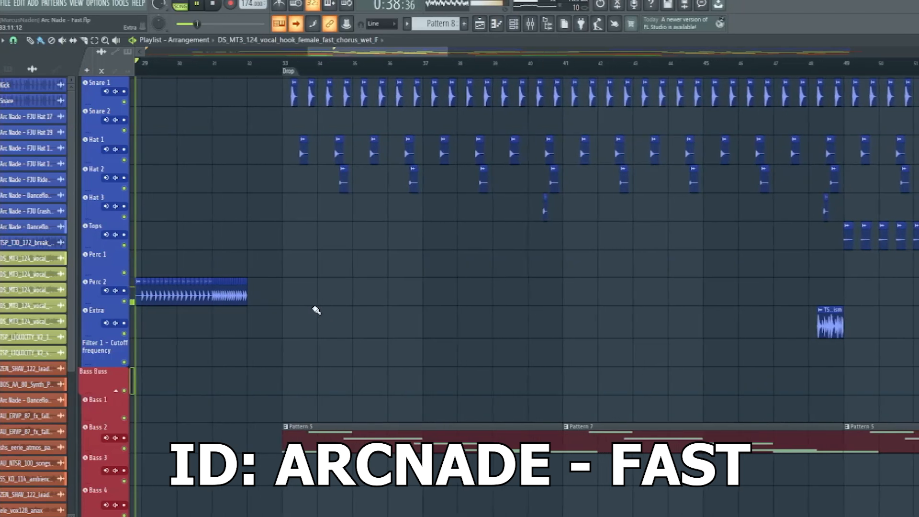
scroll(308, 308, "up", 1)
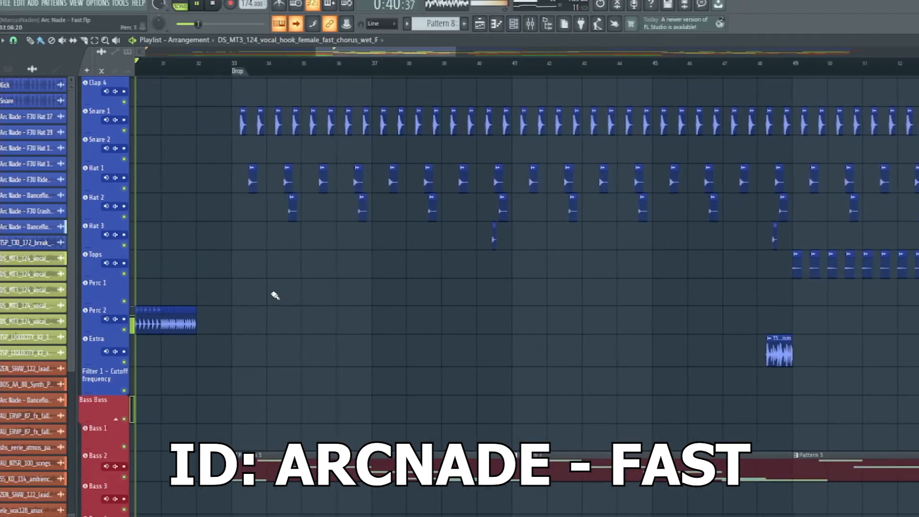
scroll(268, 306, "down", 7)
scroll(207, 278, "up", 12)
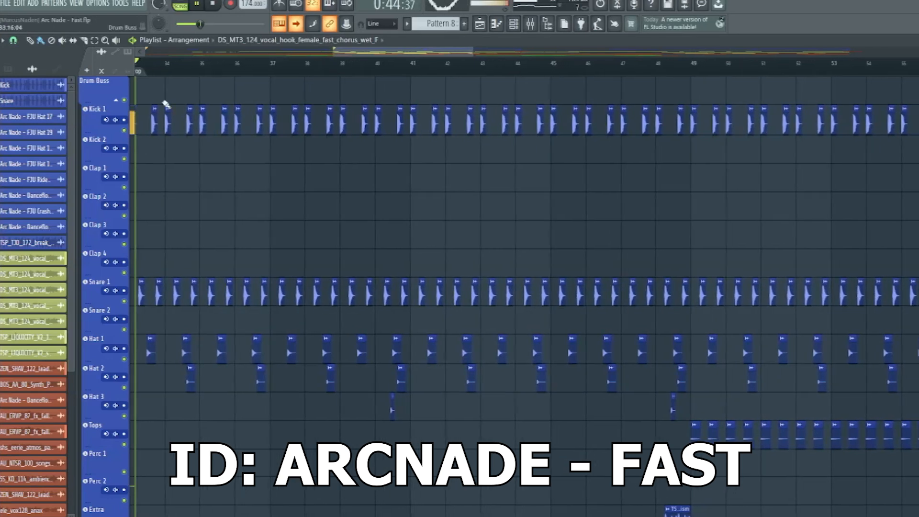
scroll(246, 268, "down", 14)
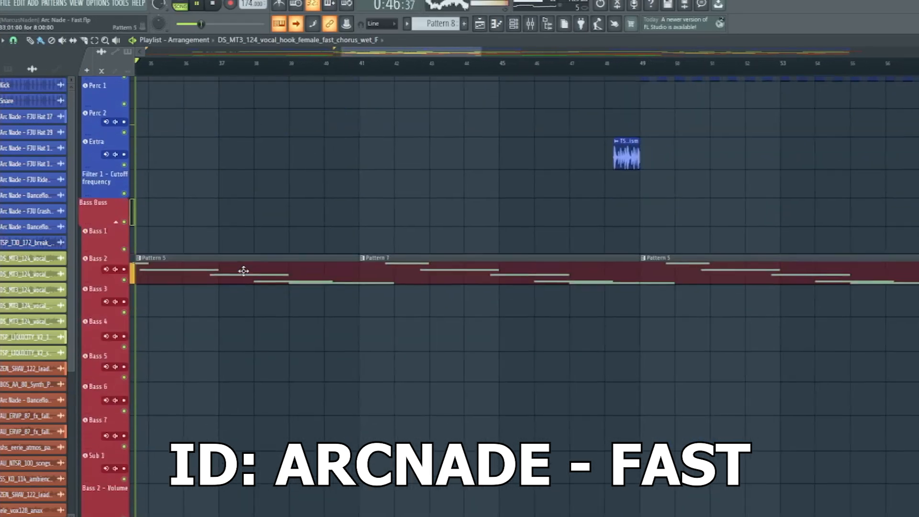
scroll(261, 279, "down", 8)
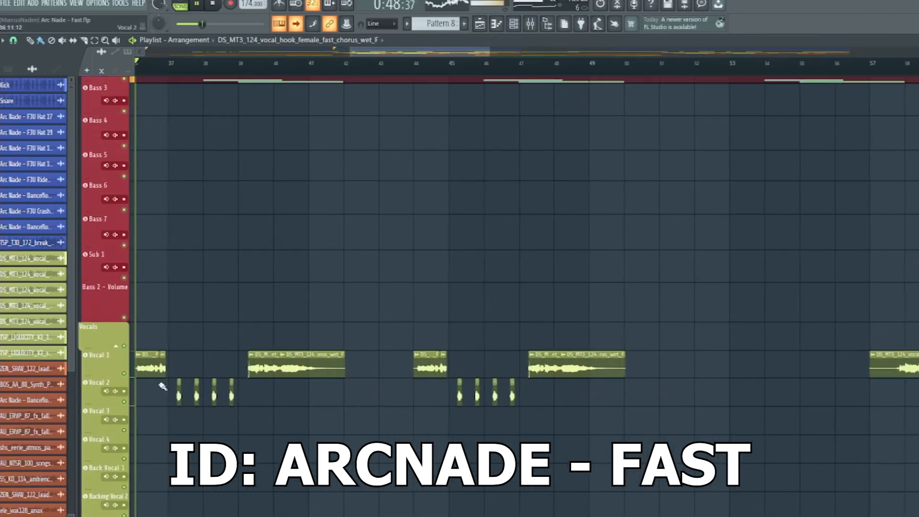
scroll(117, 509, "down", 3)
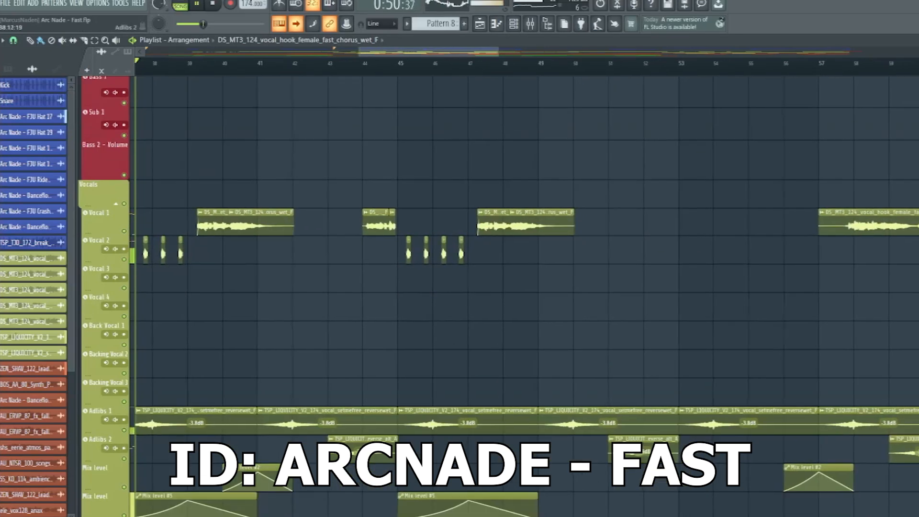
scroll(278, 387, "up", 14)
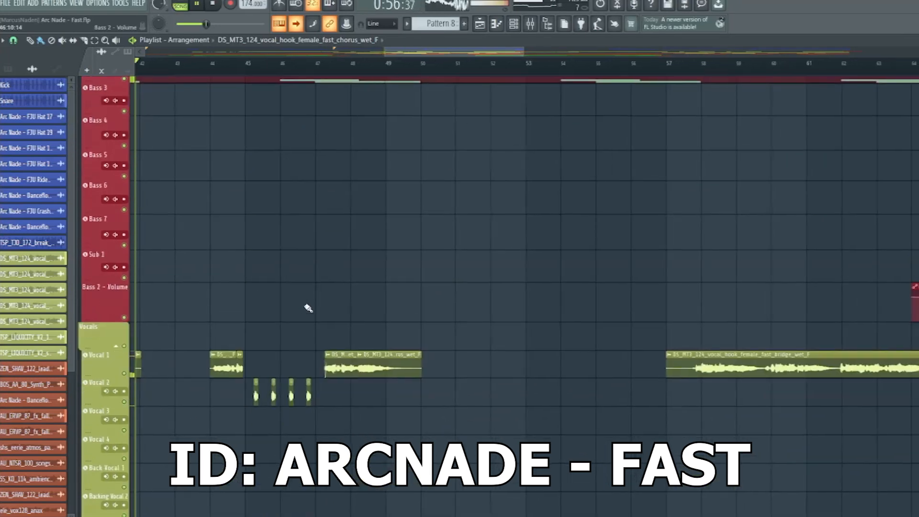
scroll(308, 309, "down", 13)
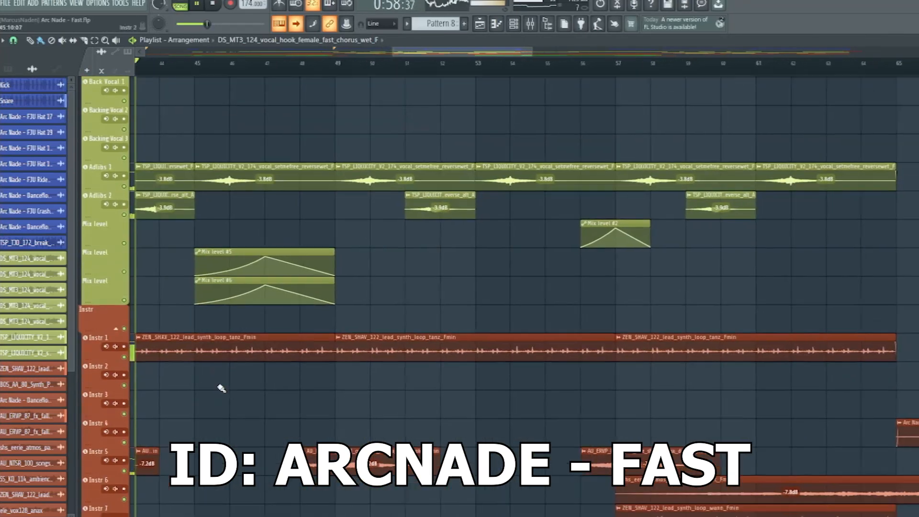
Examine the tops, bass, lead synth, FX and vocal bridge tracks through the second half of the drop during playback
scroll(221, 388, "down", 9)
scroll(390, 396, "up", 20)
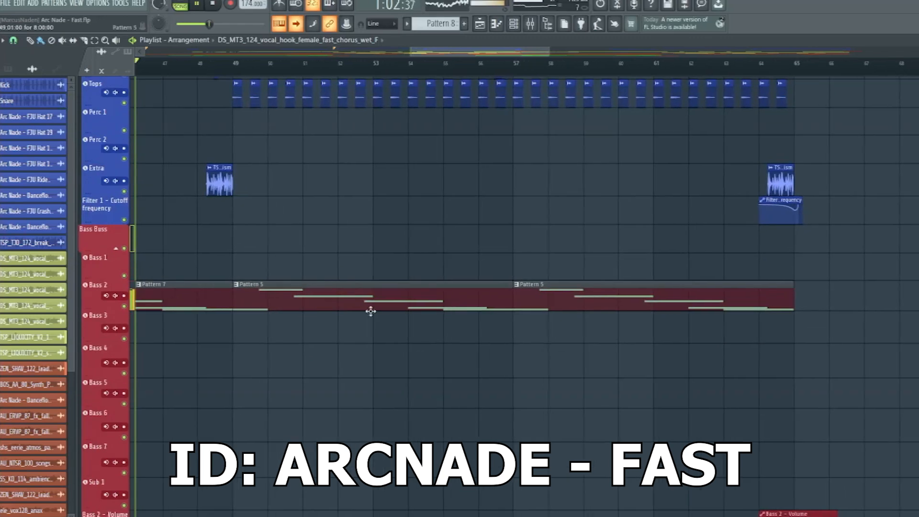
scroll(210, 277, "up", 2)
scroll(215, 261, "up", 4)
scroll(221, 265, "up", 5)
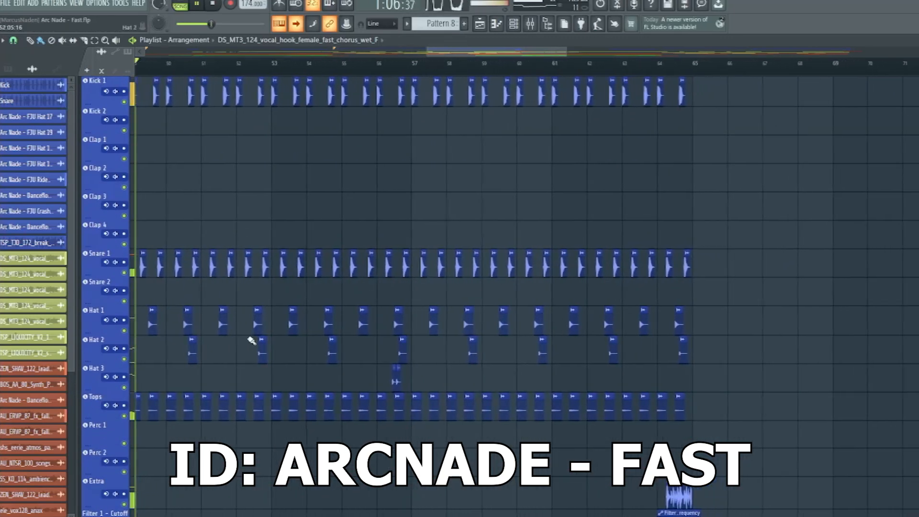
scroll(244, 338, "down", 18)
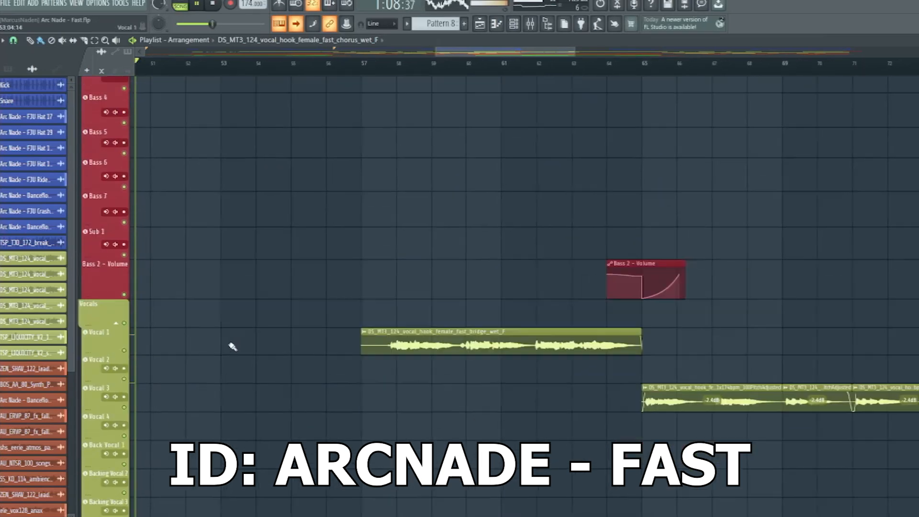
scroll(217, 347, "down", 12)
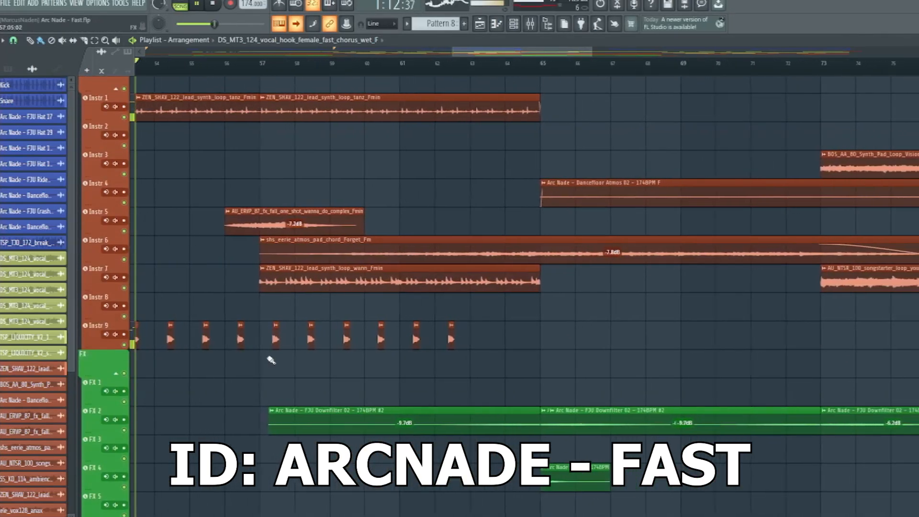
scroll(294, 338, "up", 7)
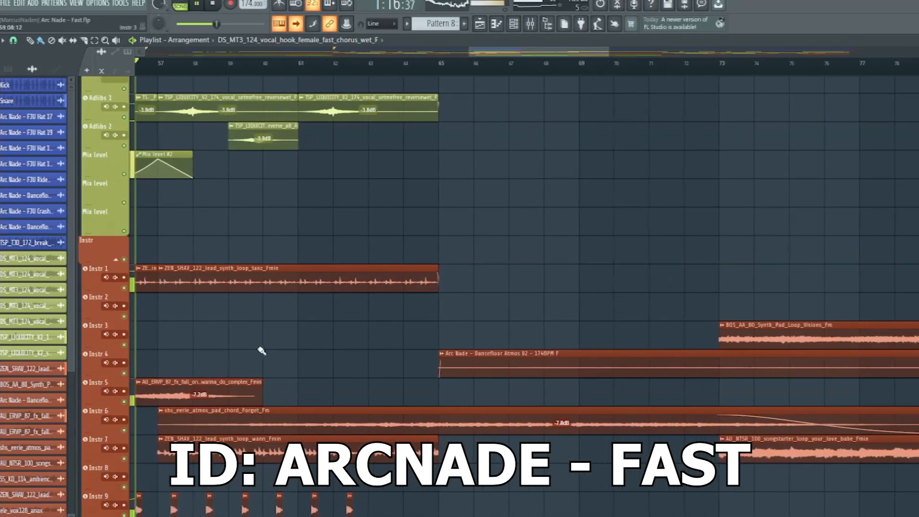
scroll(262, 351, "up", 10)
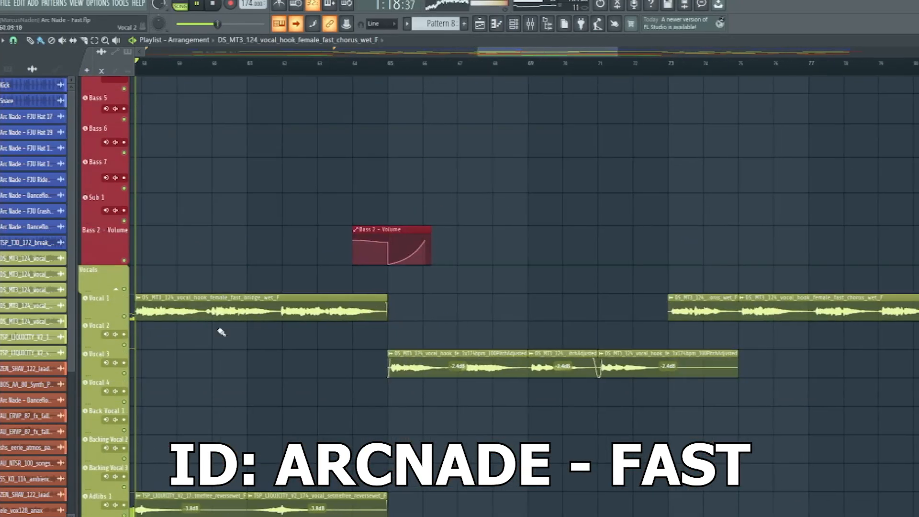
scroll(214, 318, "up", 8)
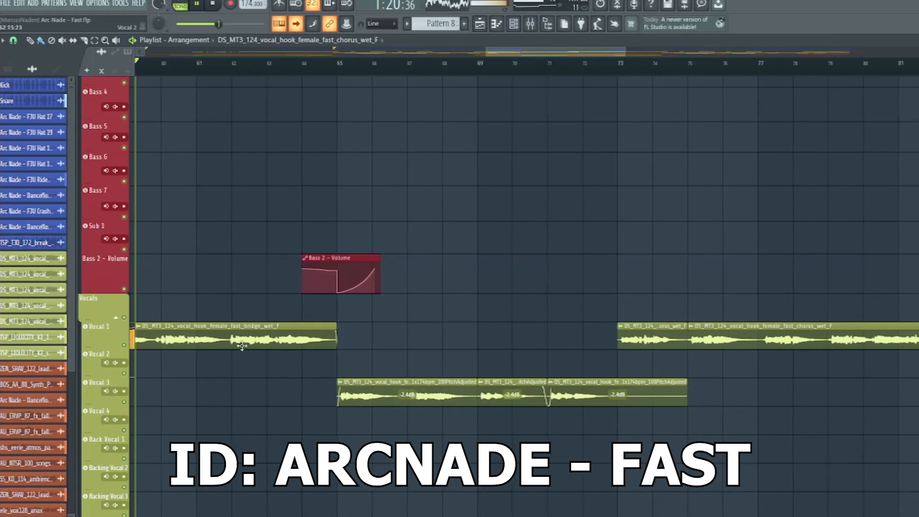
scroll(185, 308, "up", 2)
scroll(236, 359, "down", 9)
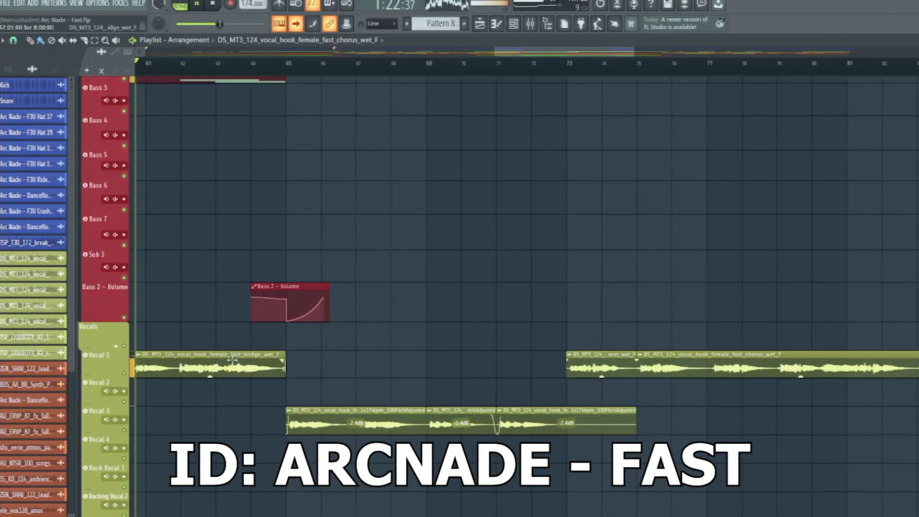